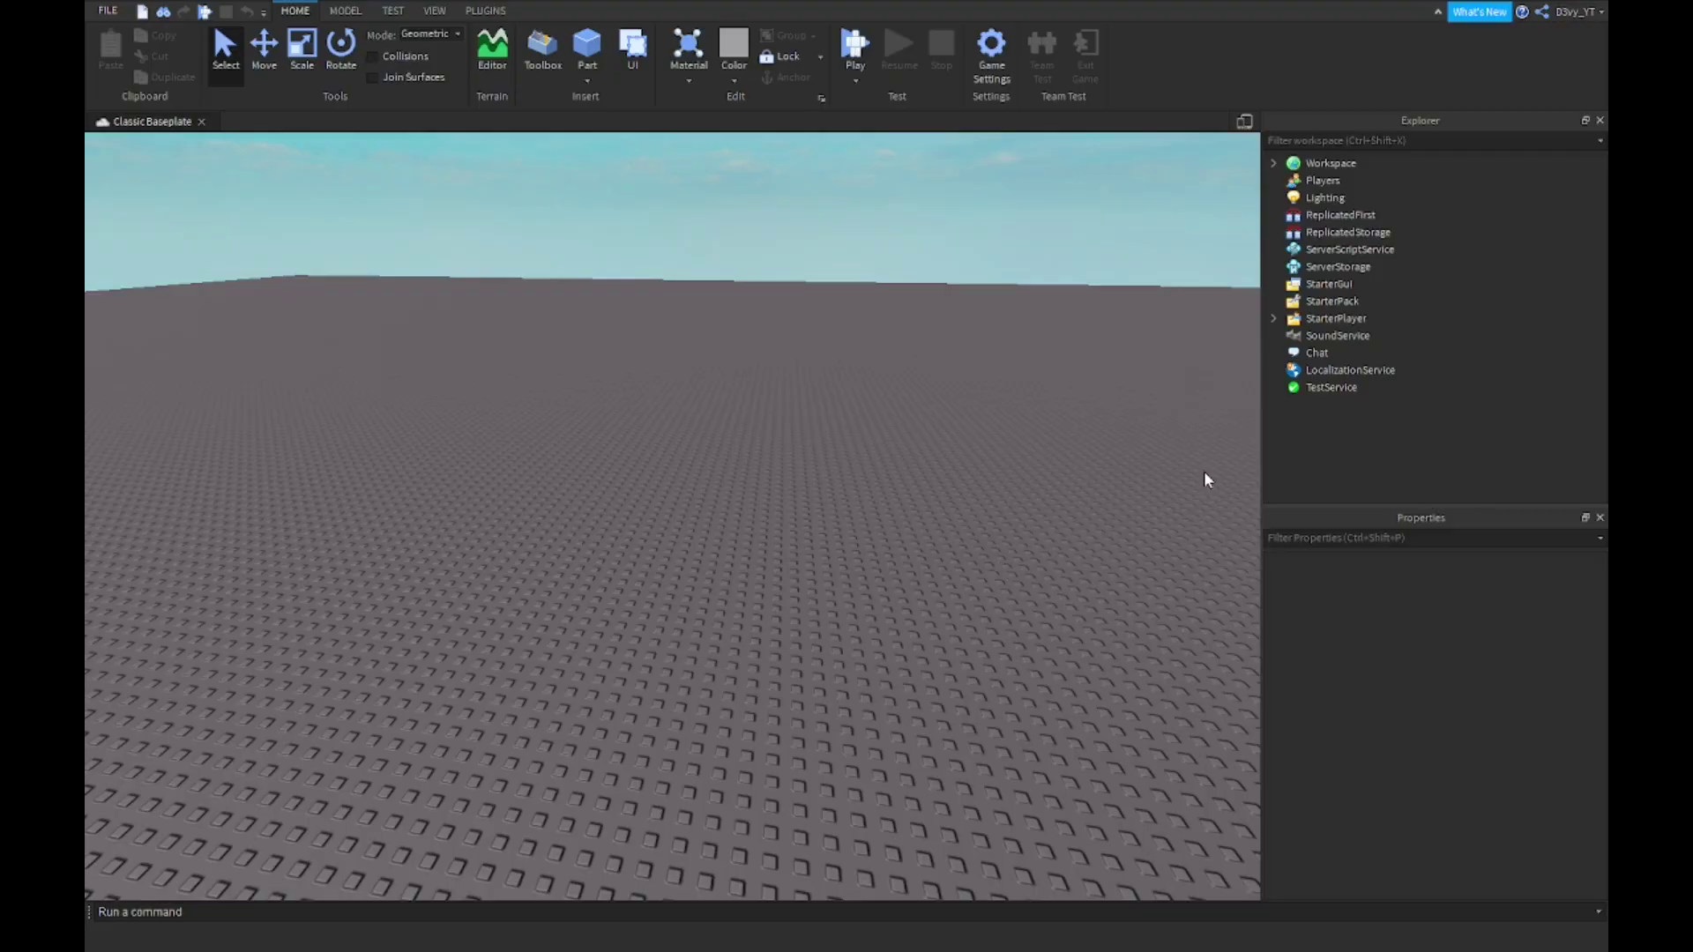
# Step: Insert a ScreenGui under StarterGui, then insert a TextButton inside that ScreenGui
pyautogui.click(1395, 283)
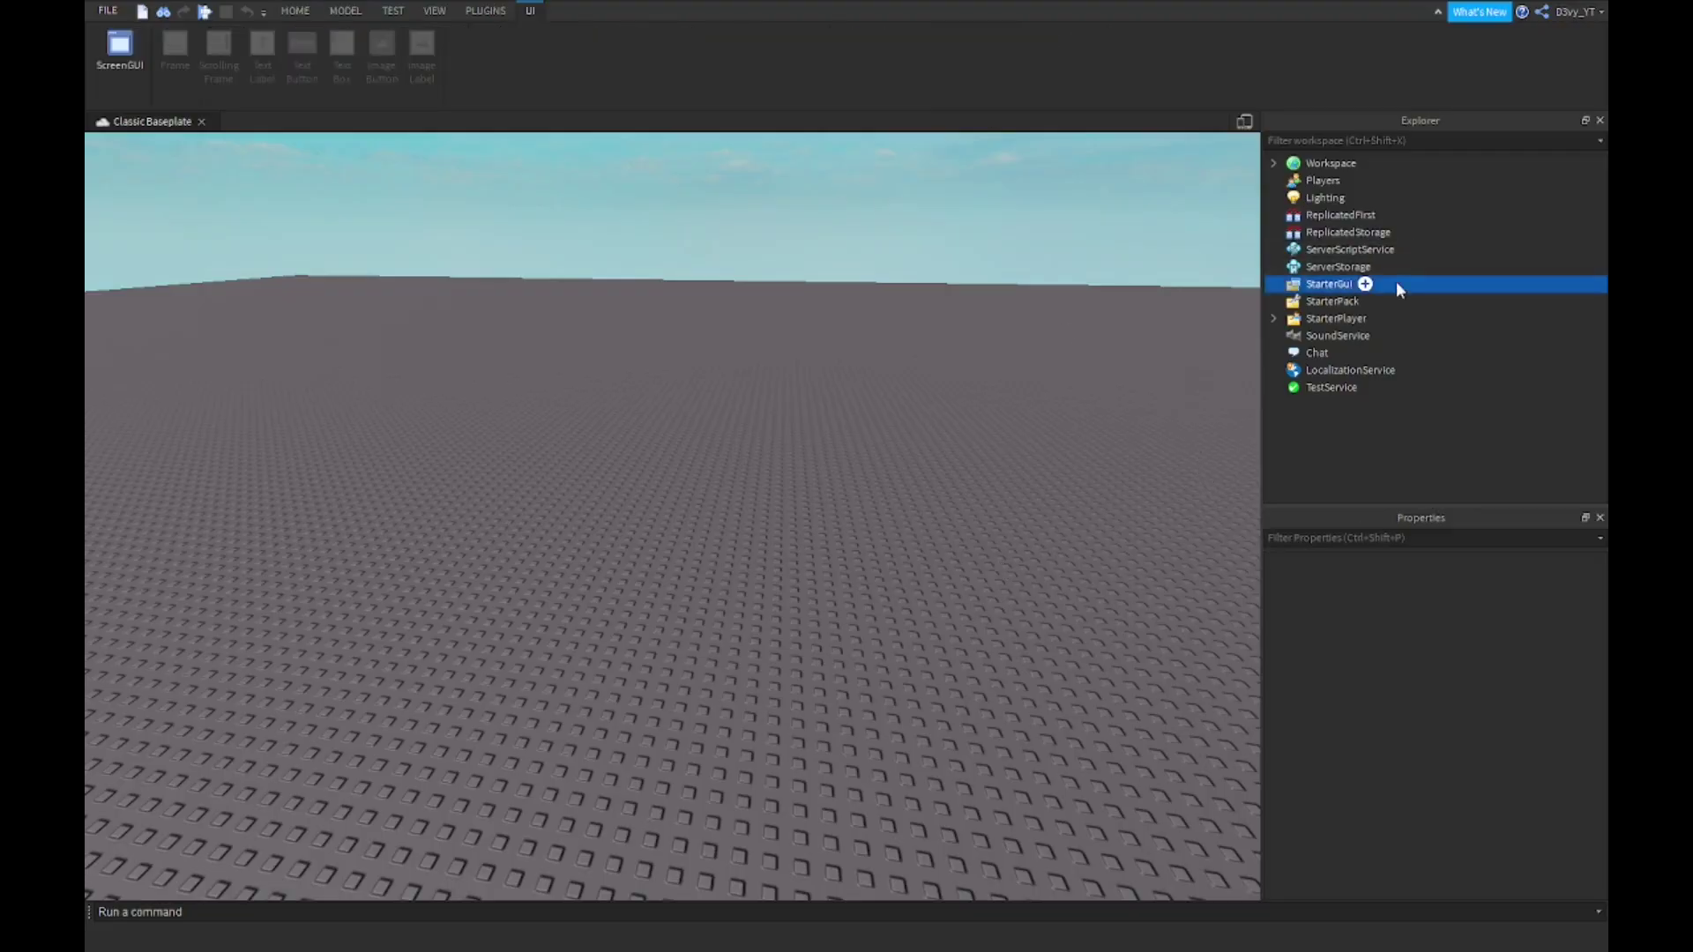
pyautogui.click(1379, 284)
pyautogui.click(1332, 366)
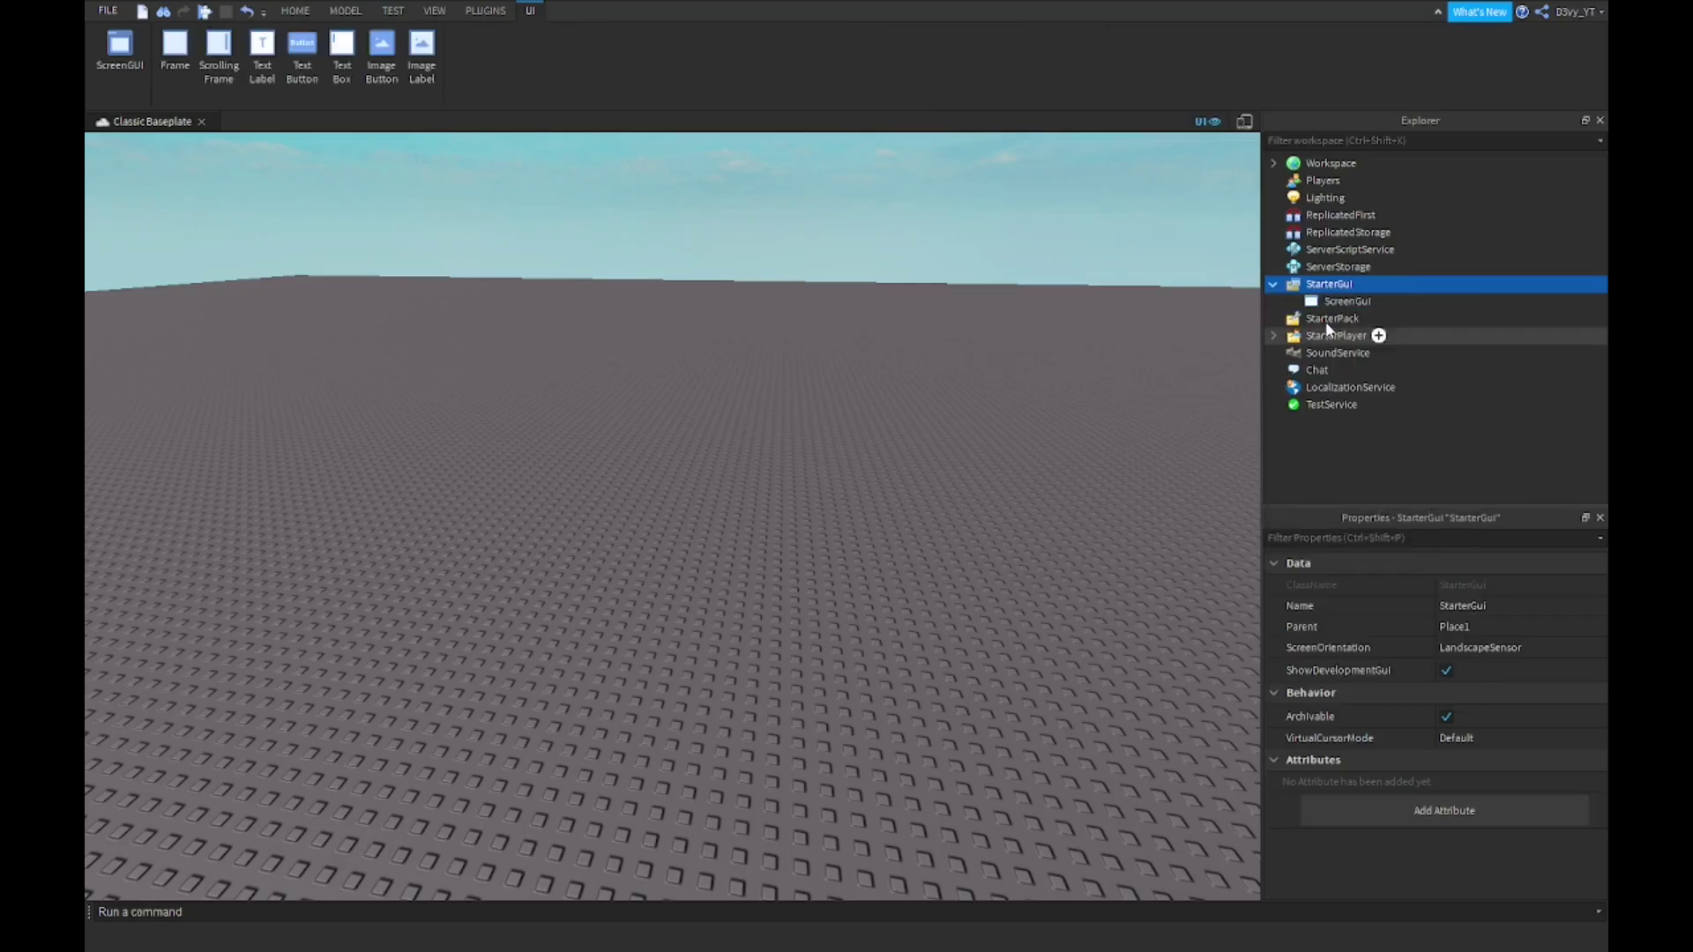
pyautogui.click(1384, 301)
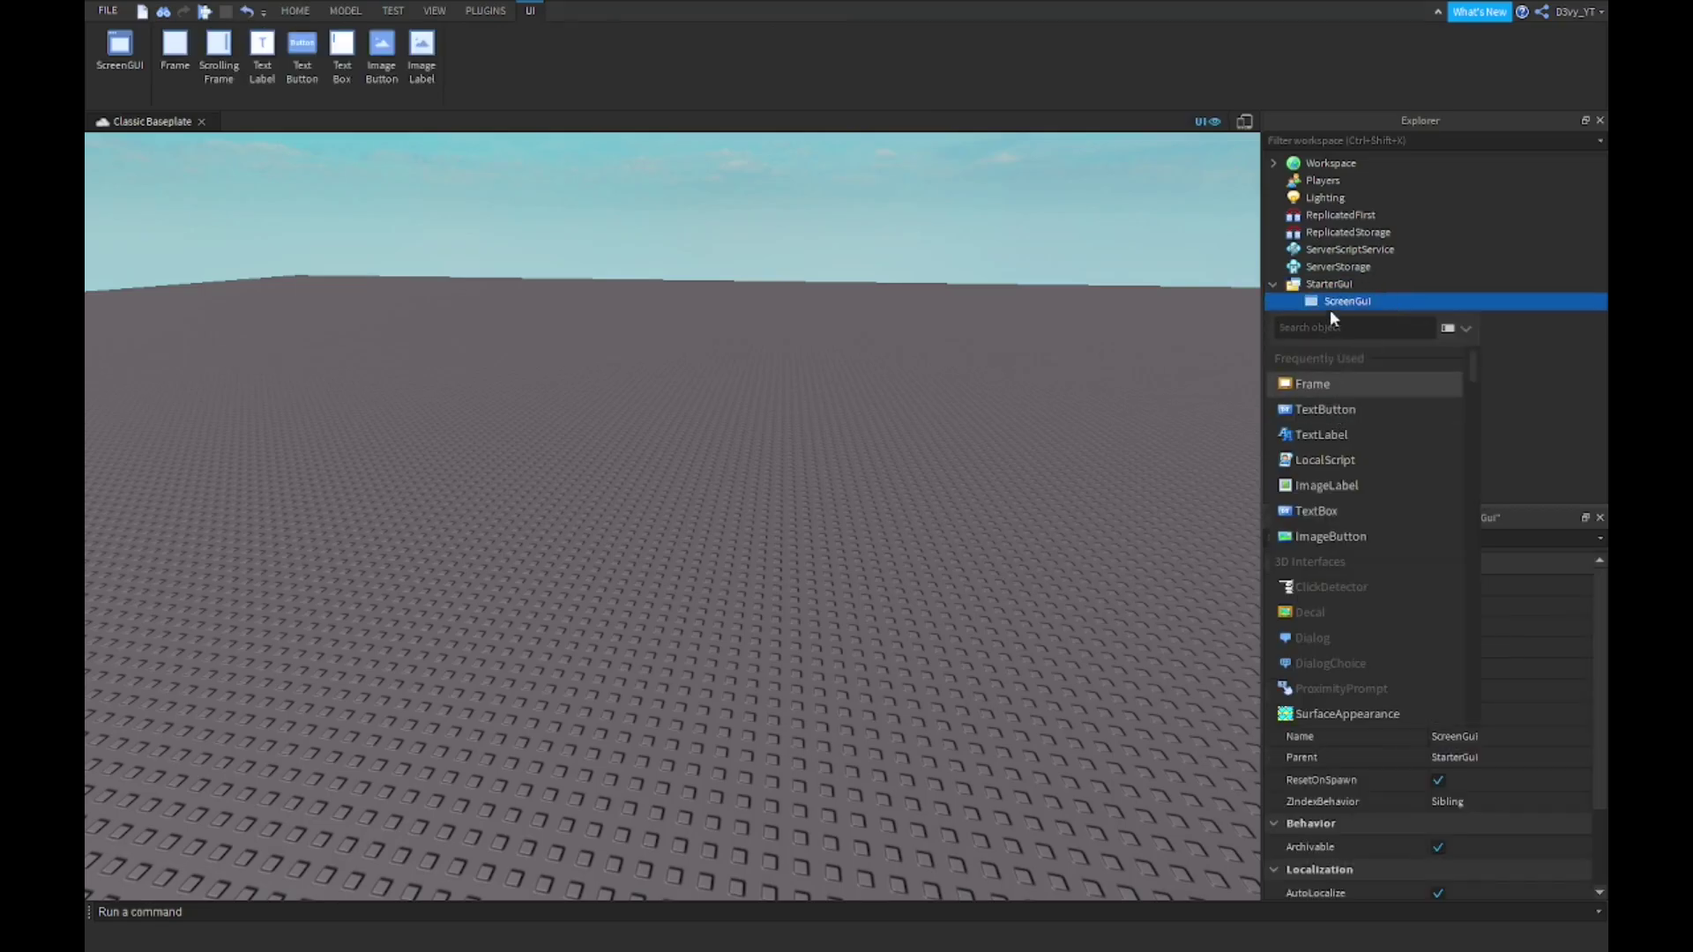
pyautogui.click(1347, 411)
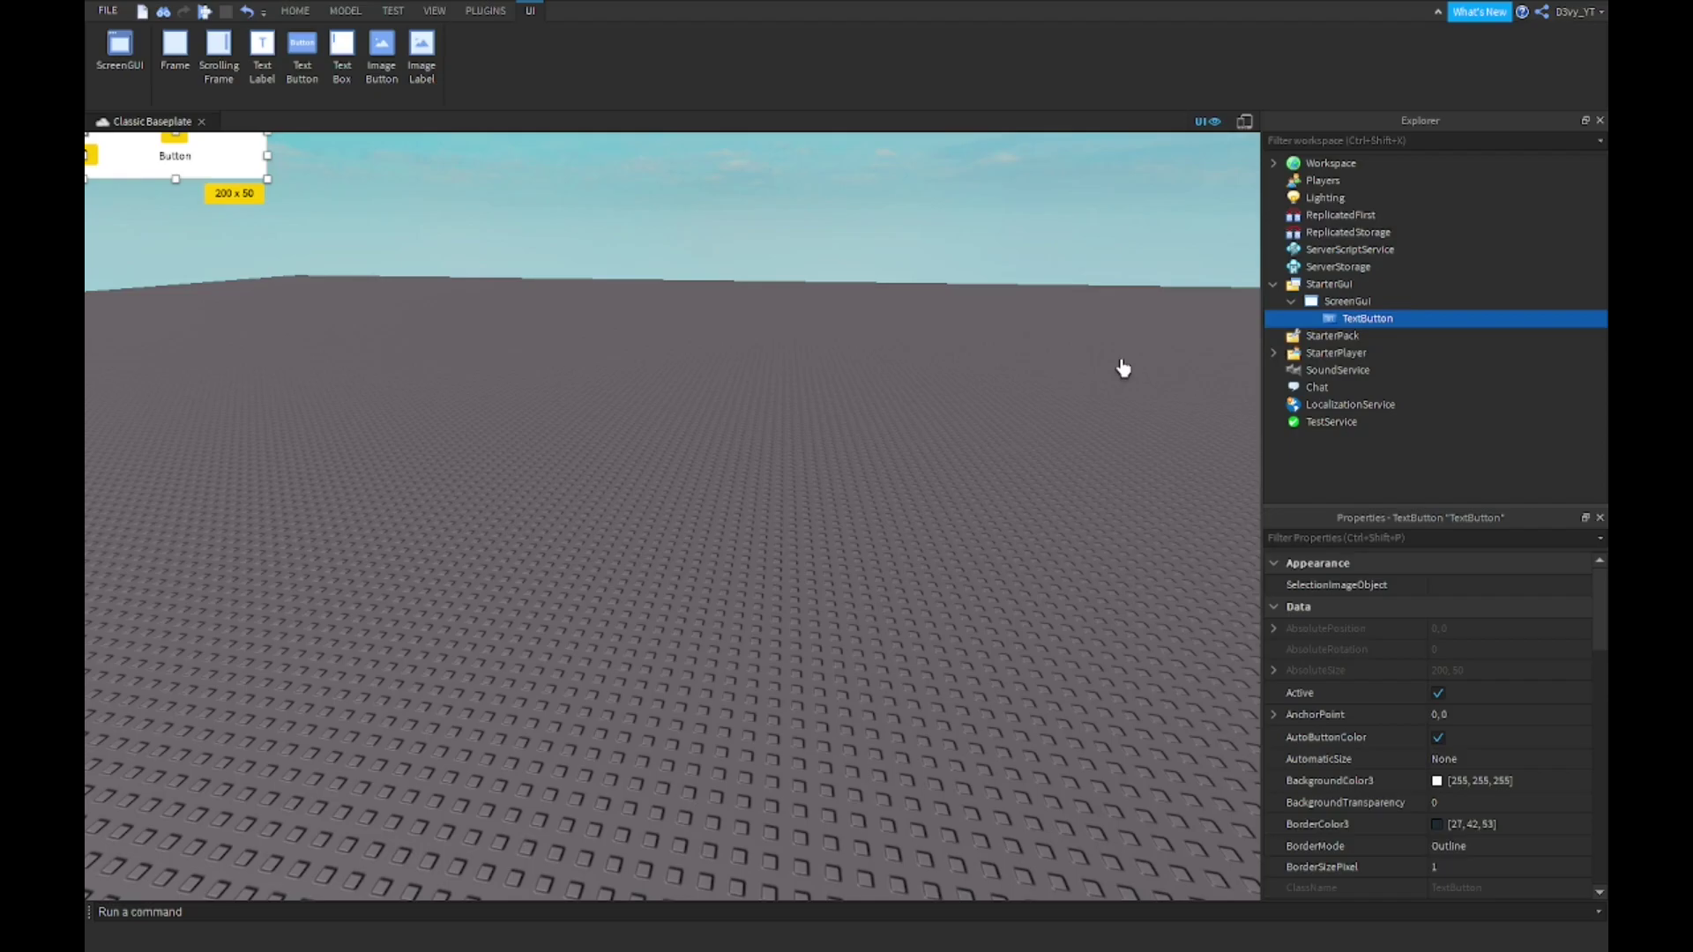
pyautogui.moveTo(1406, 325)
# Step: Set the TextButton's BorderSizePixel to 0
pyautogui.click(1406, 319)
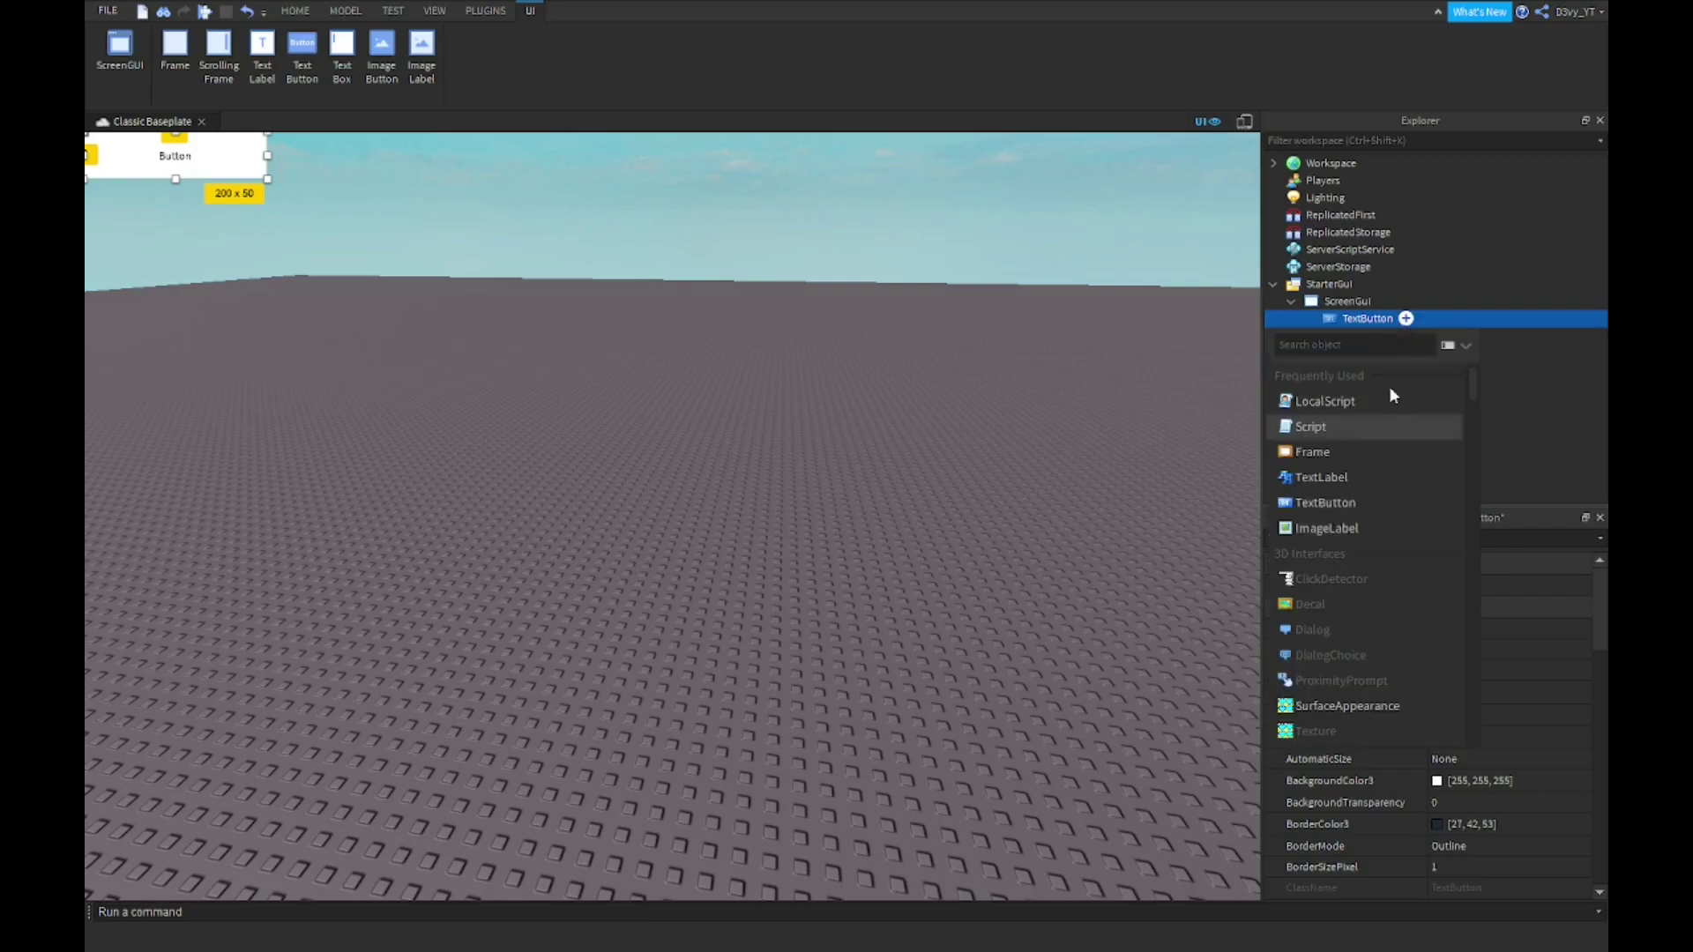
pyautogui.click(1368, 324)
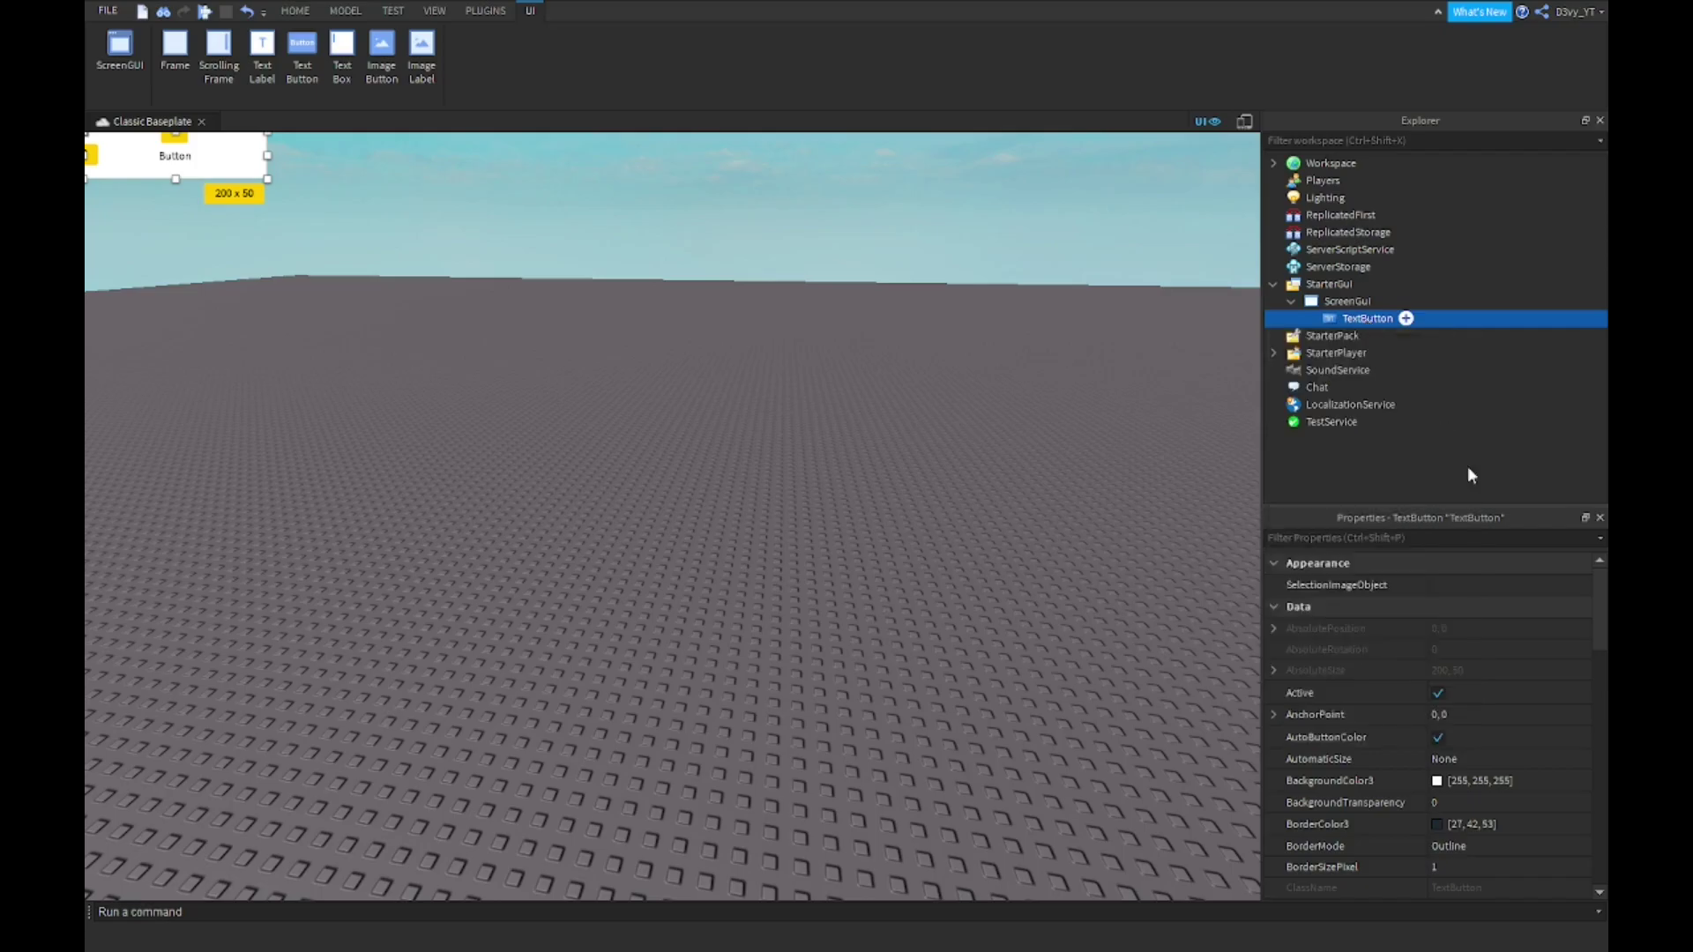
pyautogui.scroll(-3, 1453, 688)
pyautogui.scroll(2, 1455, 665)
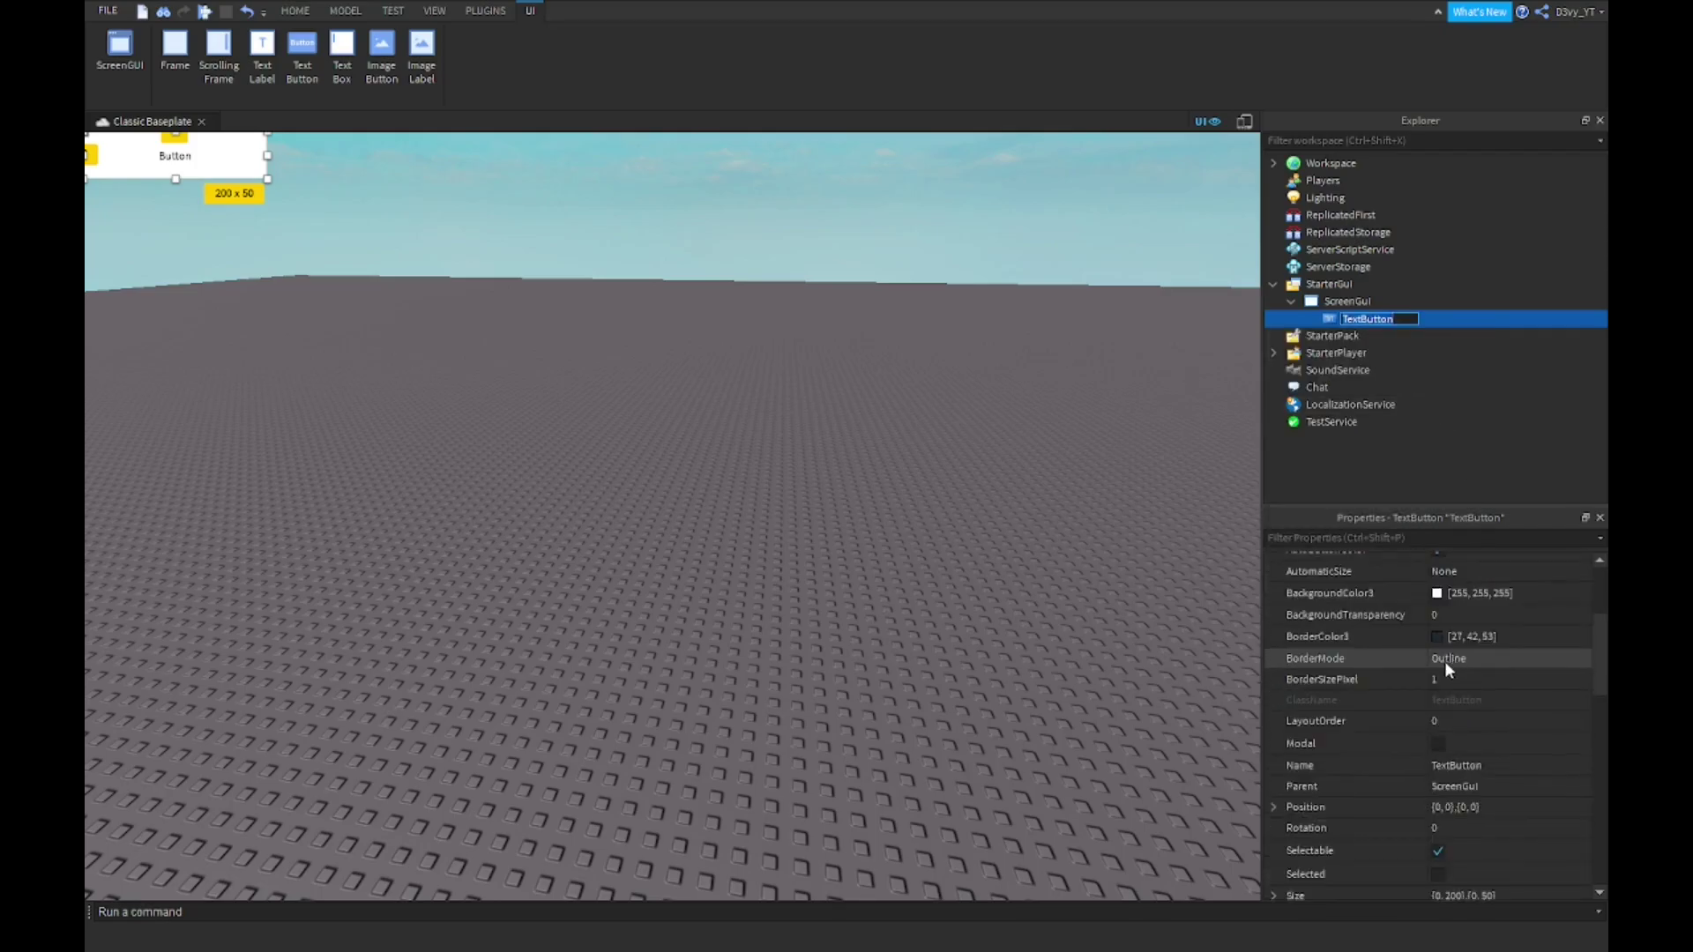
pyautogui.scroll(-3, 1463, 669)
pyautogui.scroll(4, 1460, 667)
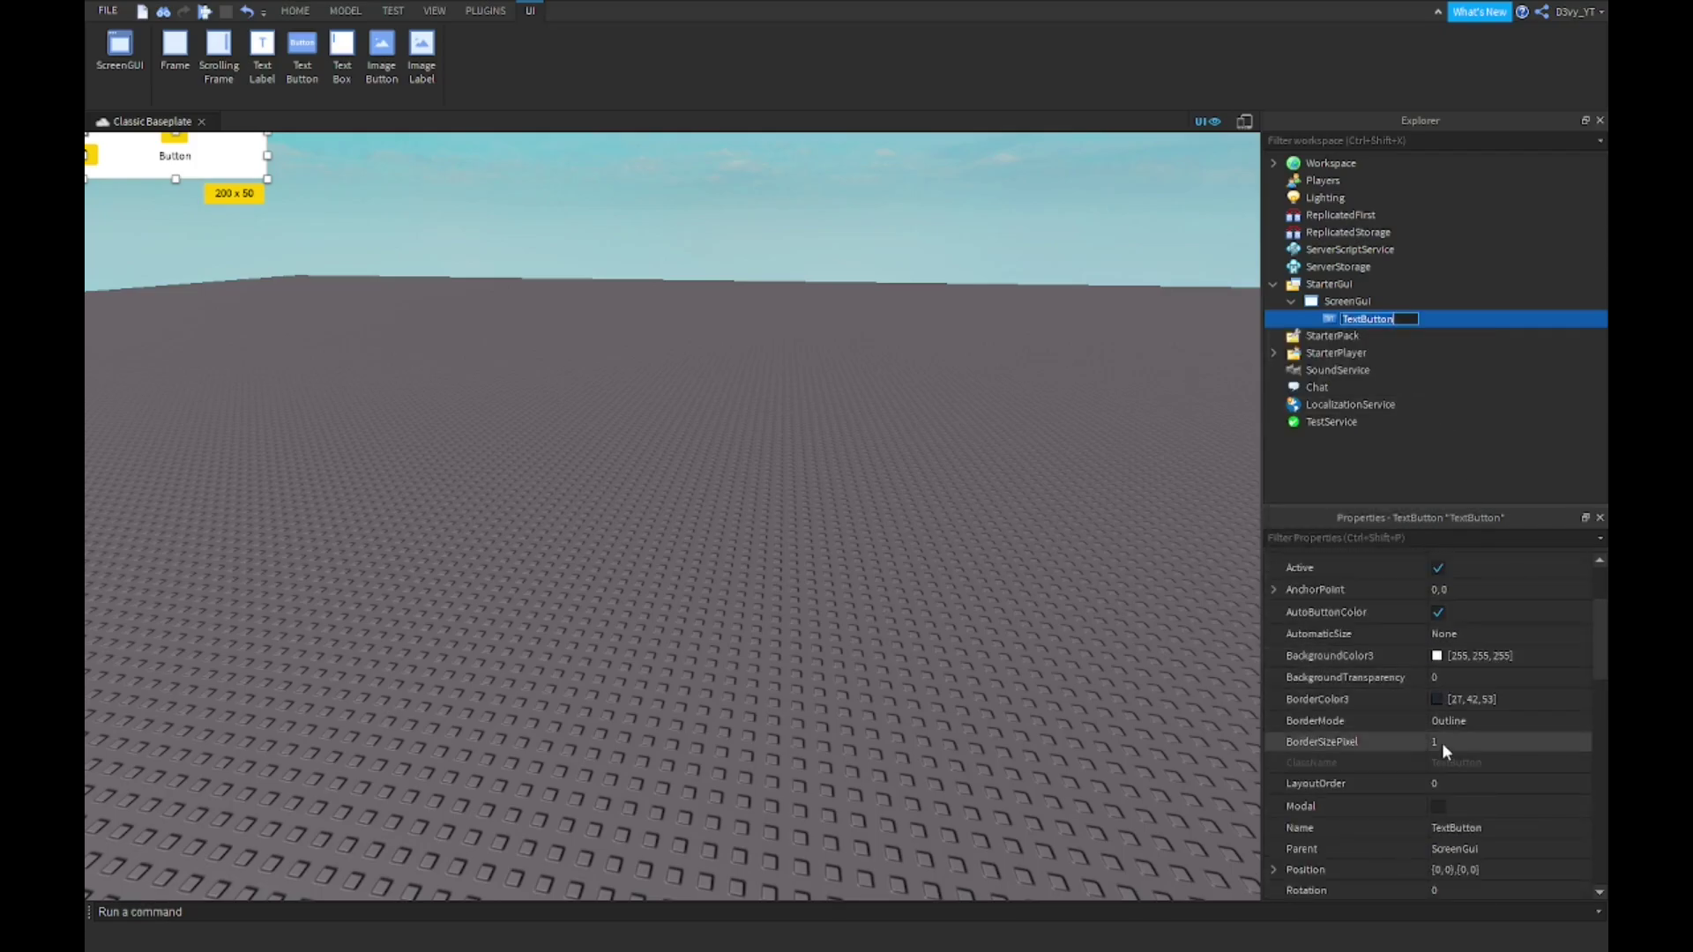
pyautogui.click(1442, 742)
pyautogui.write('0')
# Step: Change the button's Font to Cartoon
pyautogui.scroll(-10, 1494, 670)
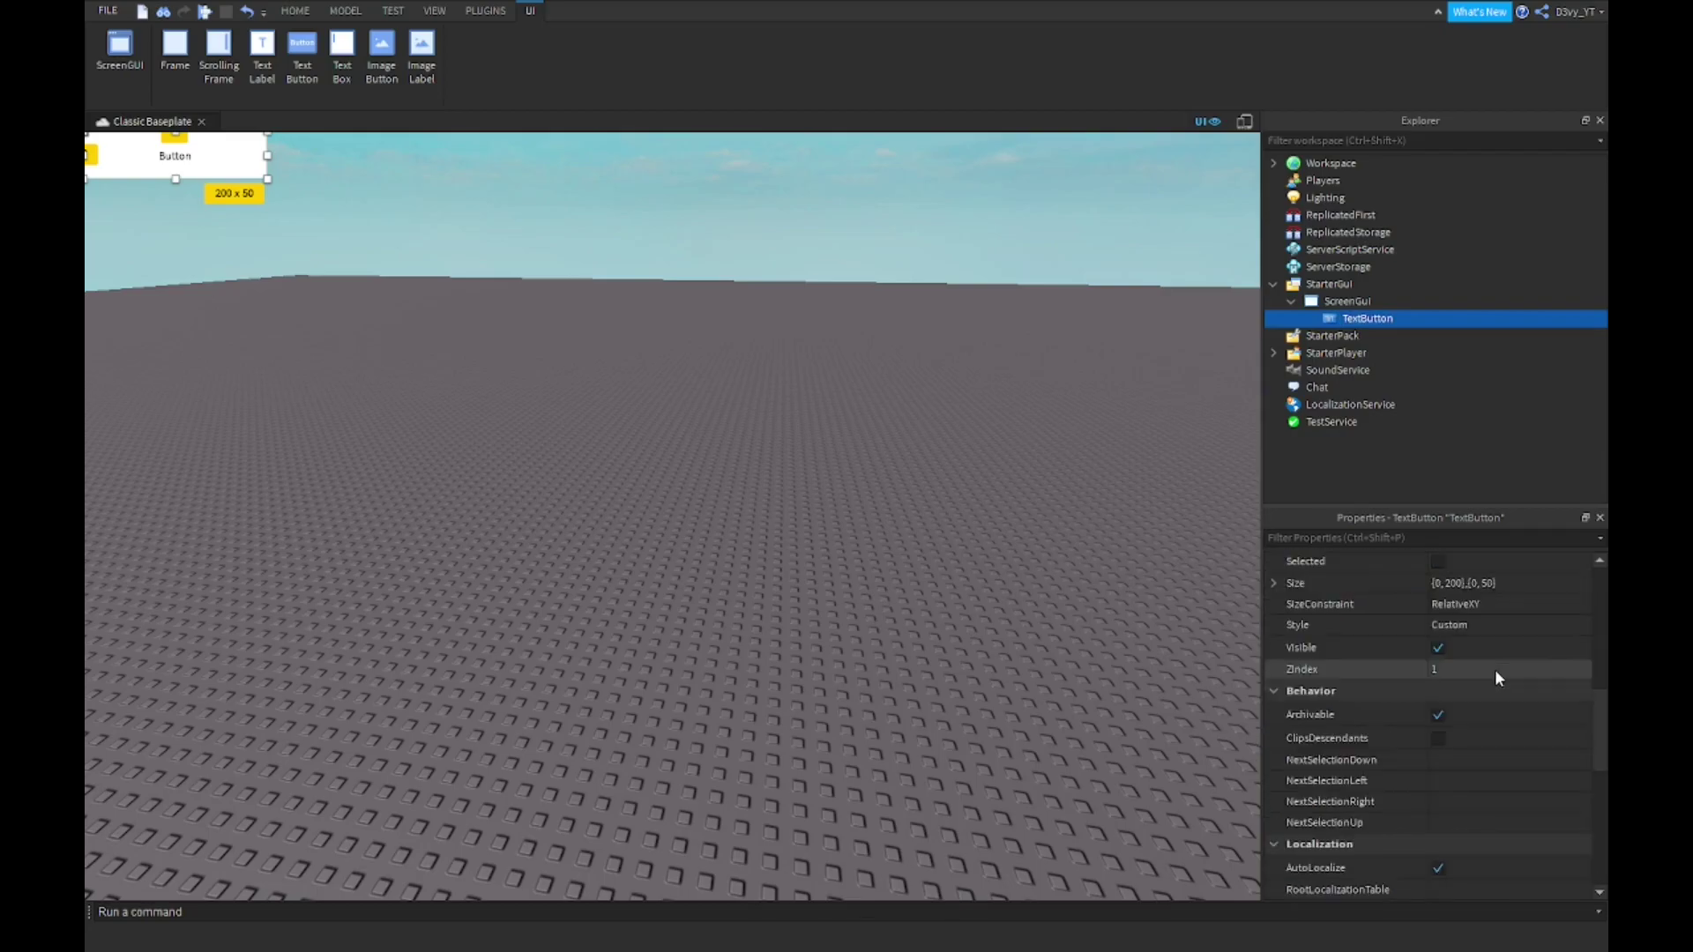
pyautogui.click(1513, 685)
pyautogui.click(1513, 685)
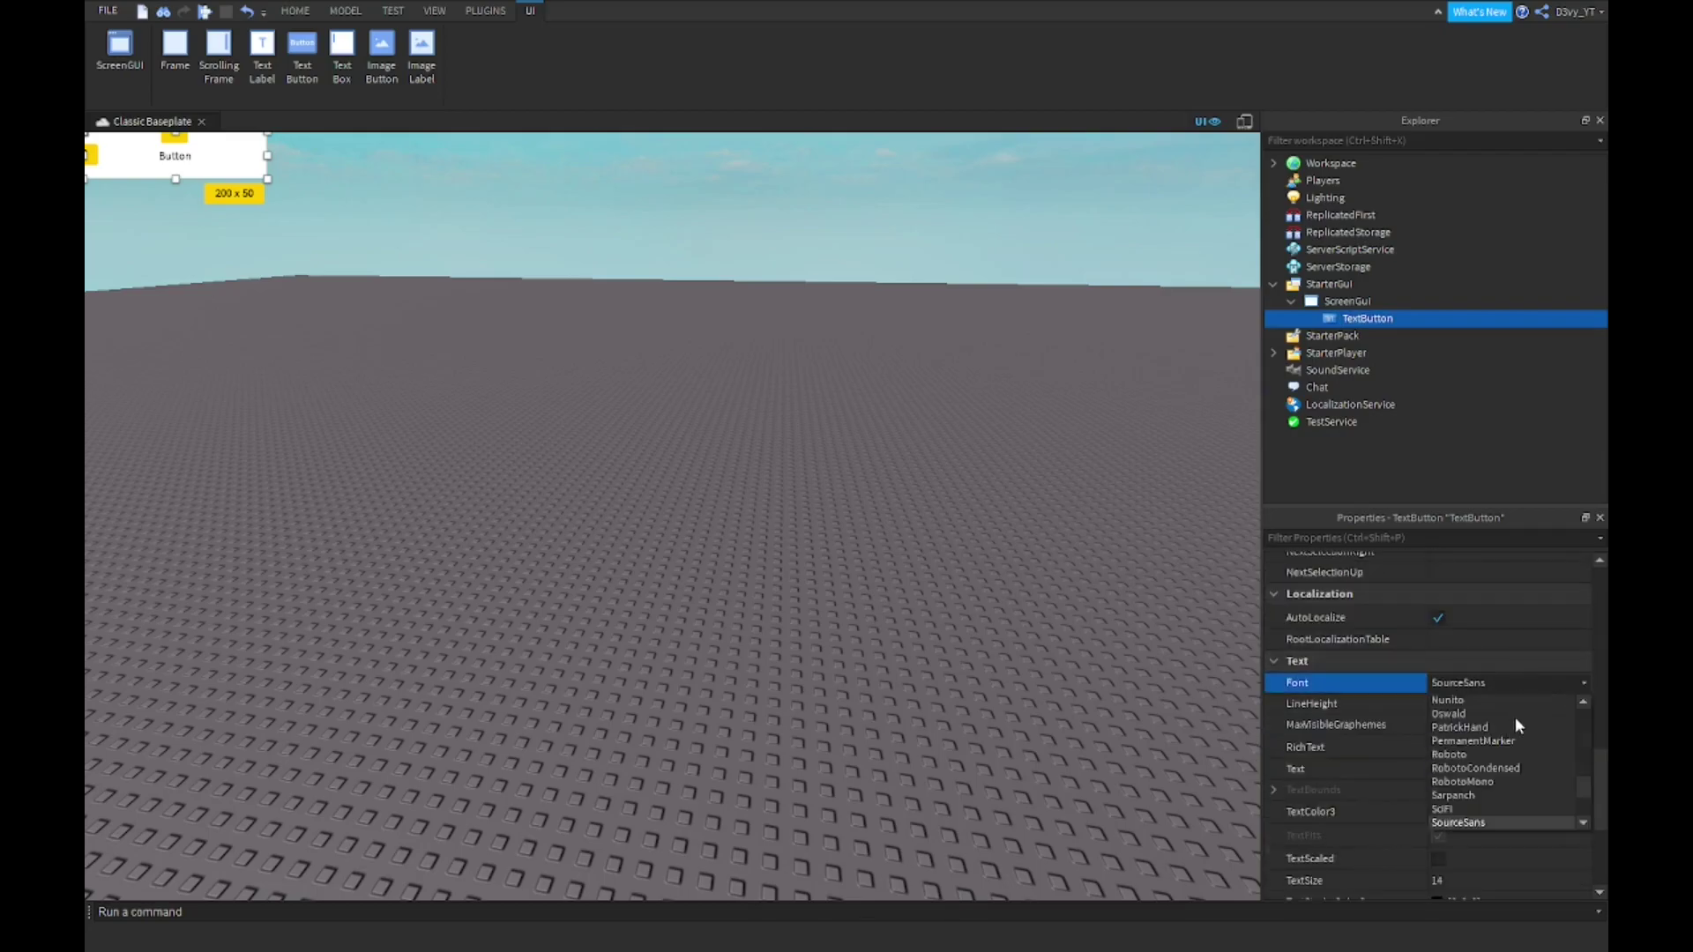
pyautogui.scroll(4, 1488, 759)
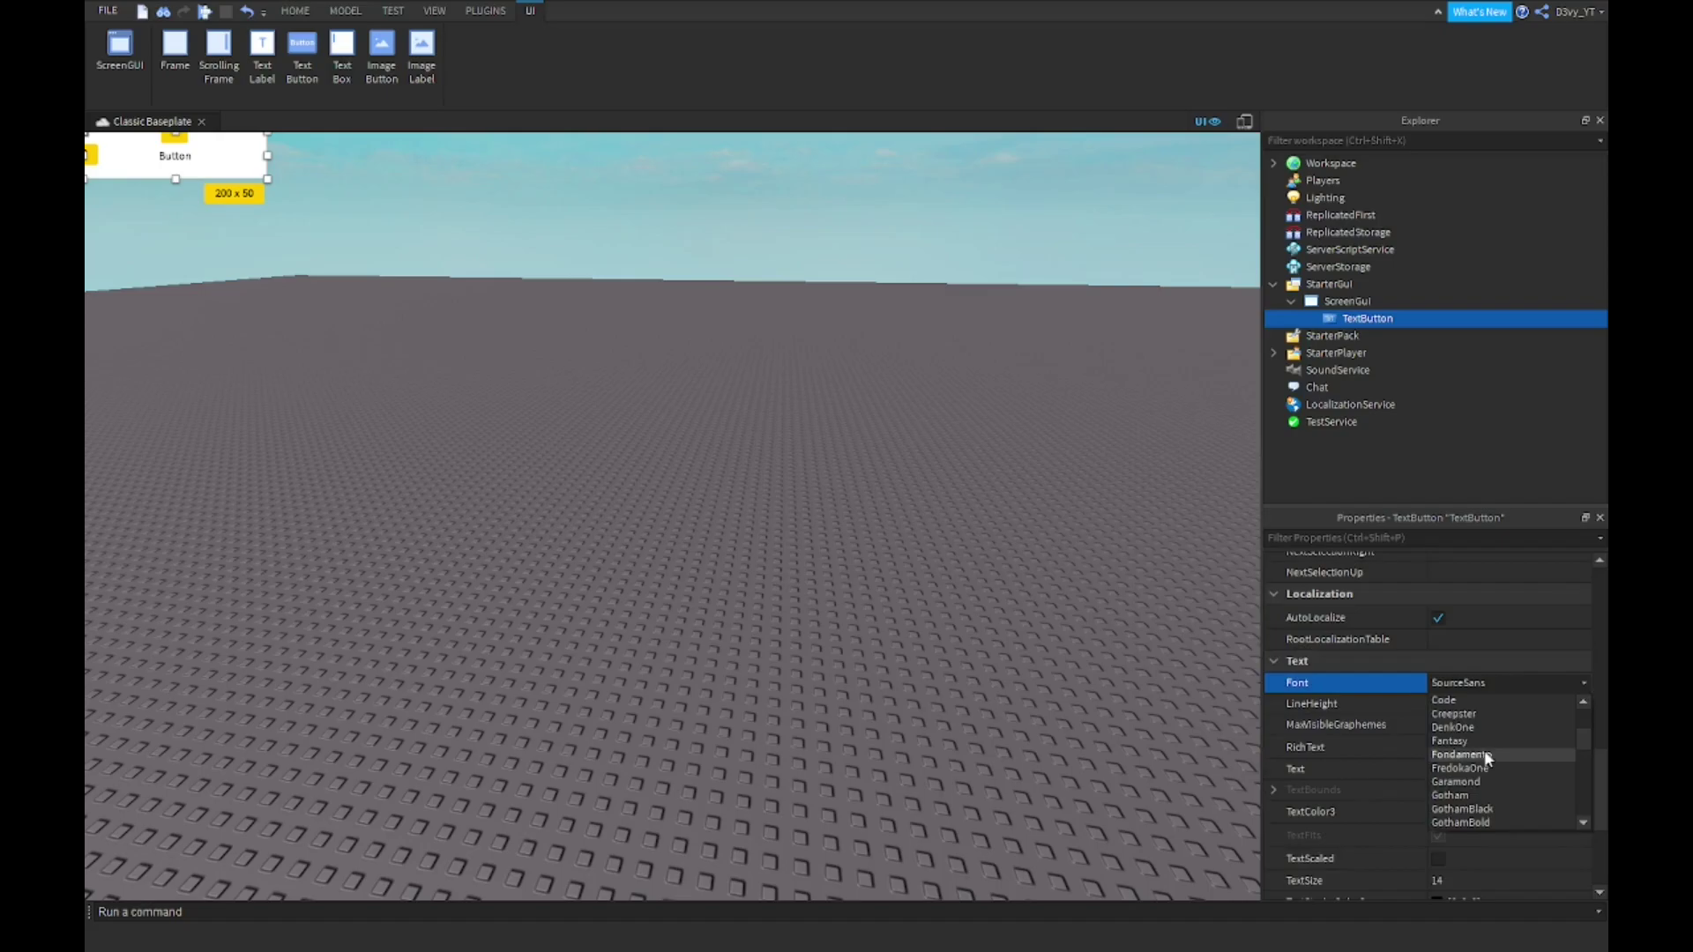
pyautogui.scroll(1, 1472, 744)
pyautogui.click(1470, 741)
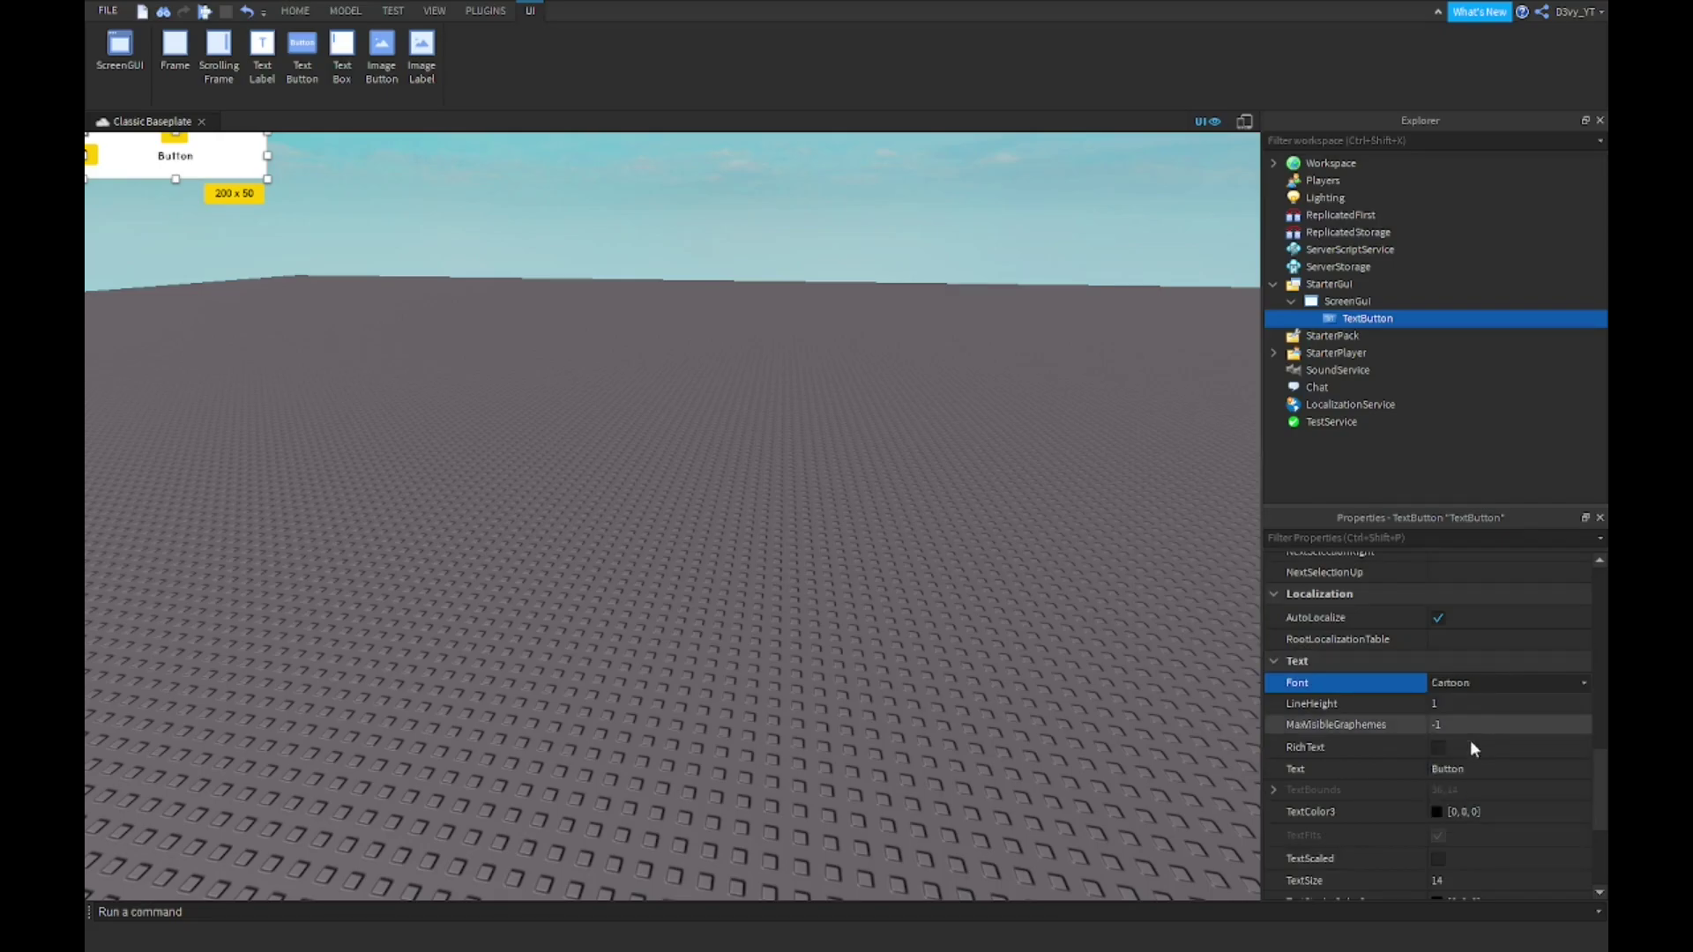
# Step: Set the button's Text to INVITE
pyautogui.click(1488, 769)
pyautogui.write('I')
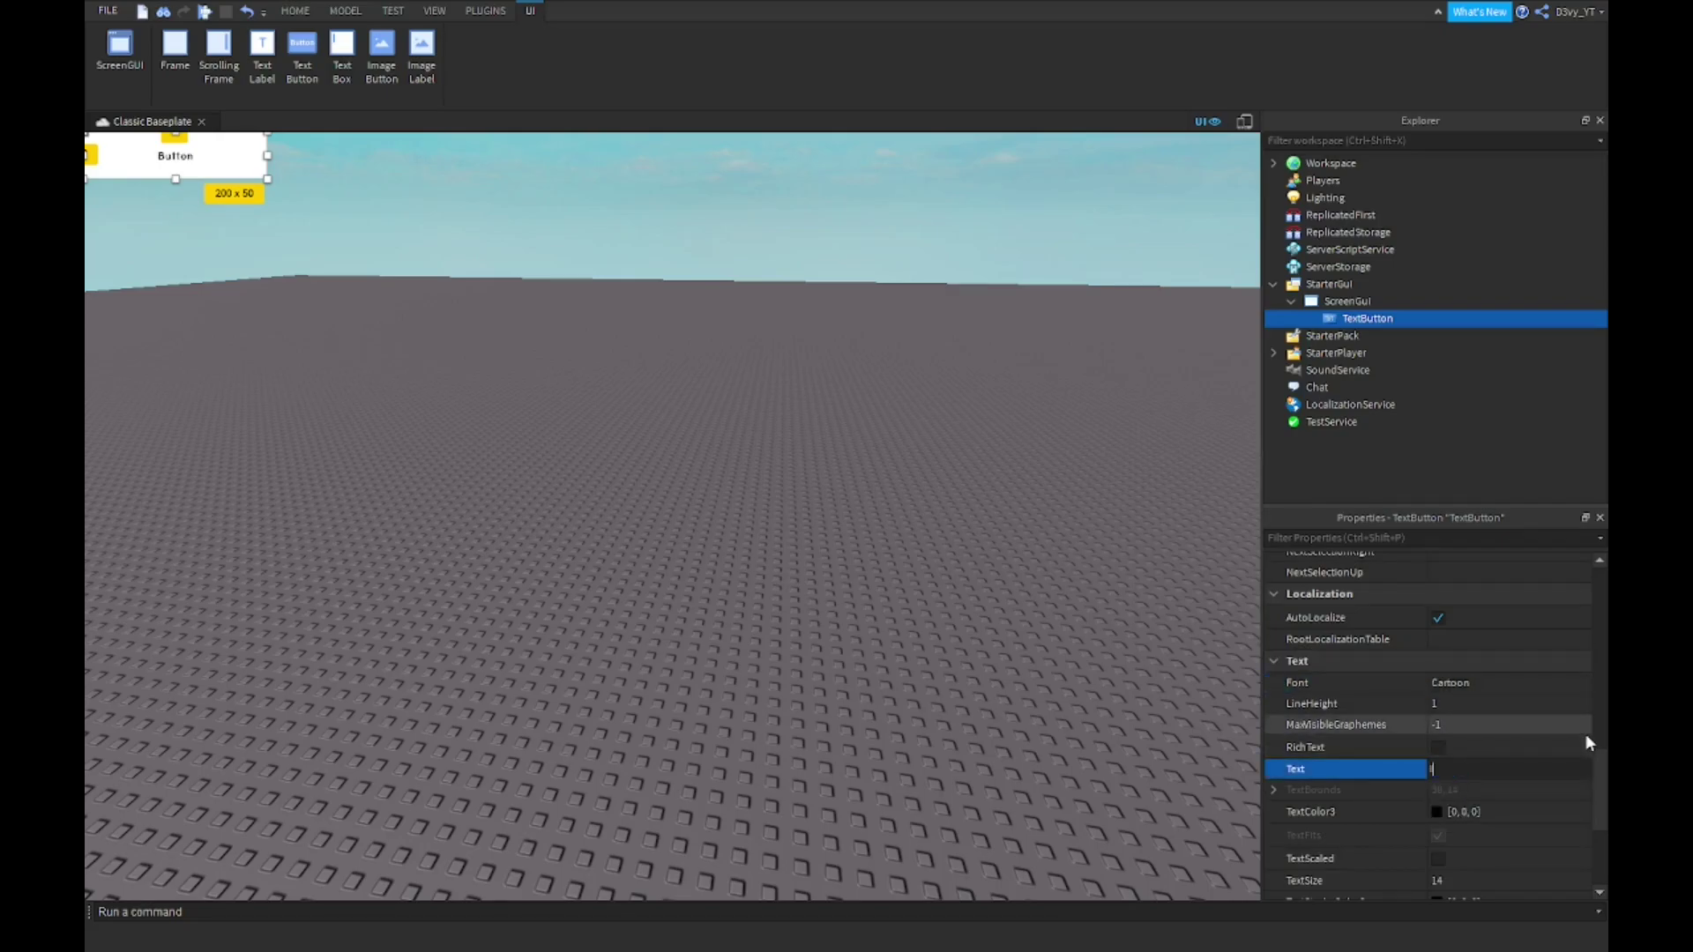
pyautogui.write('NVITE')
pyautogui.press('Return')
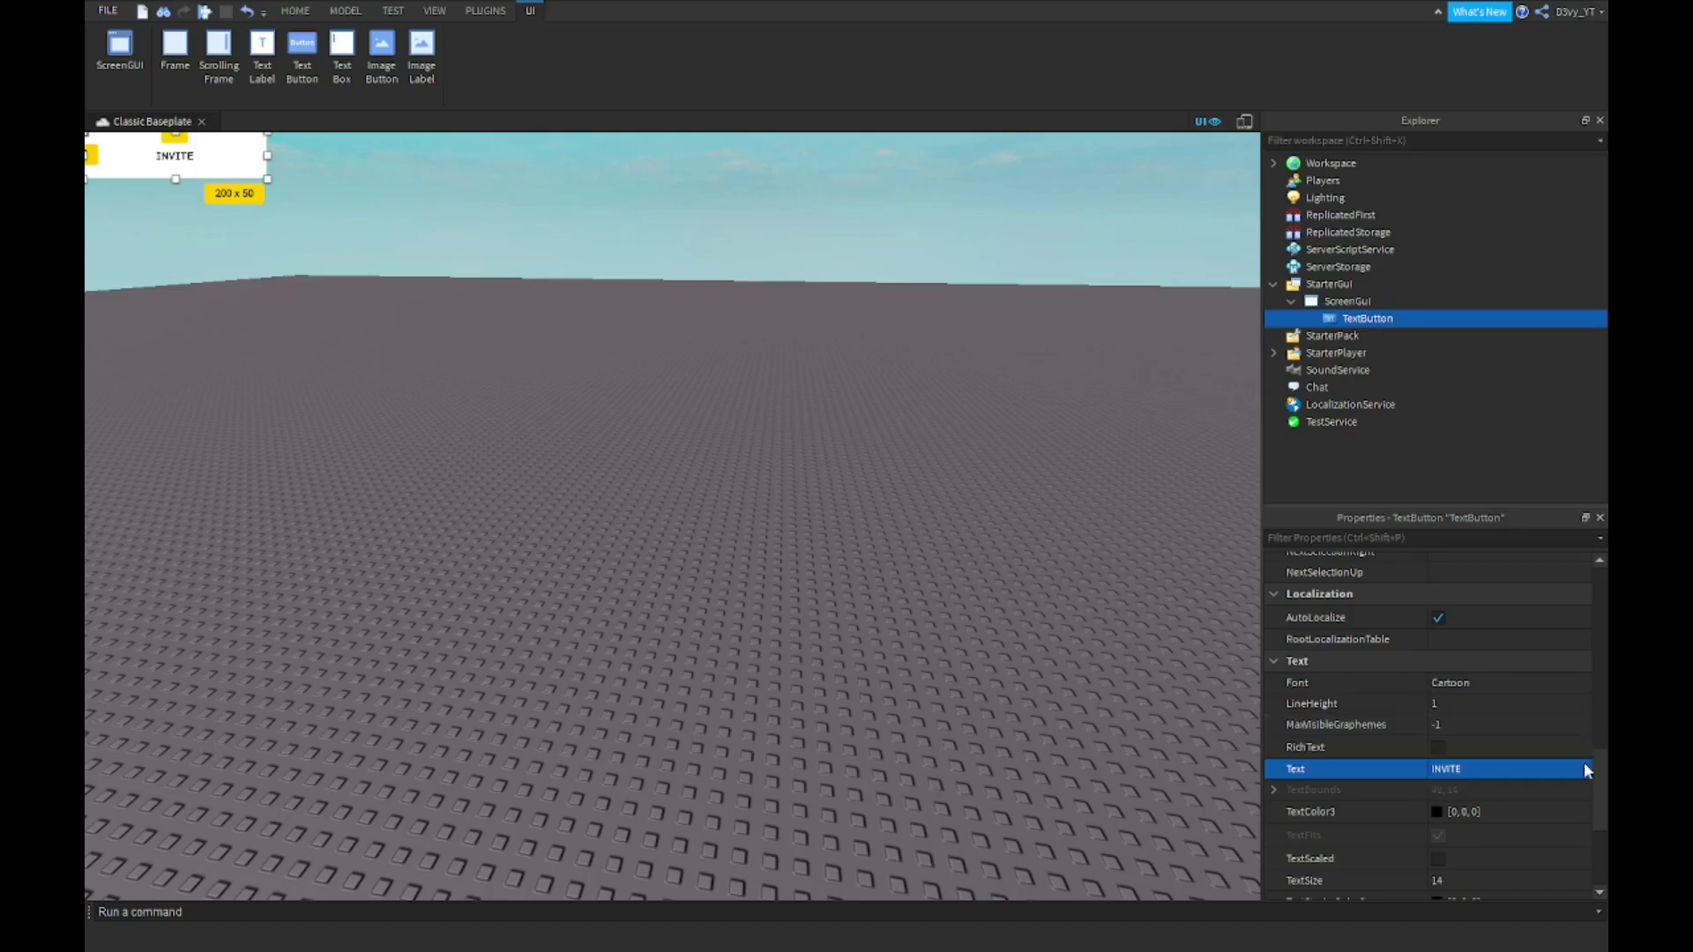
# Step: Set the button's TextColor3 to white
pyautogui.click(1436, 817)
pyautogui.click(808, 554)
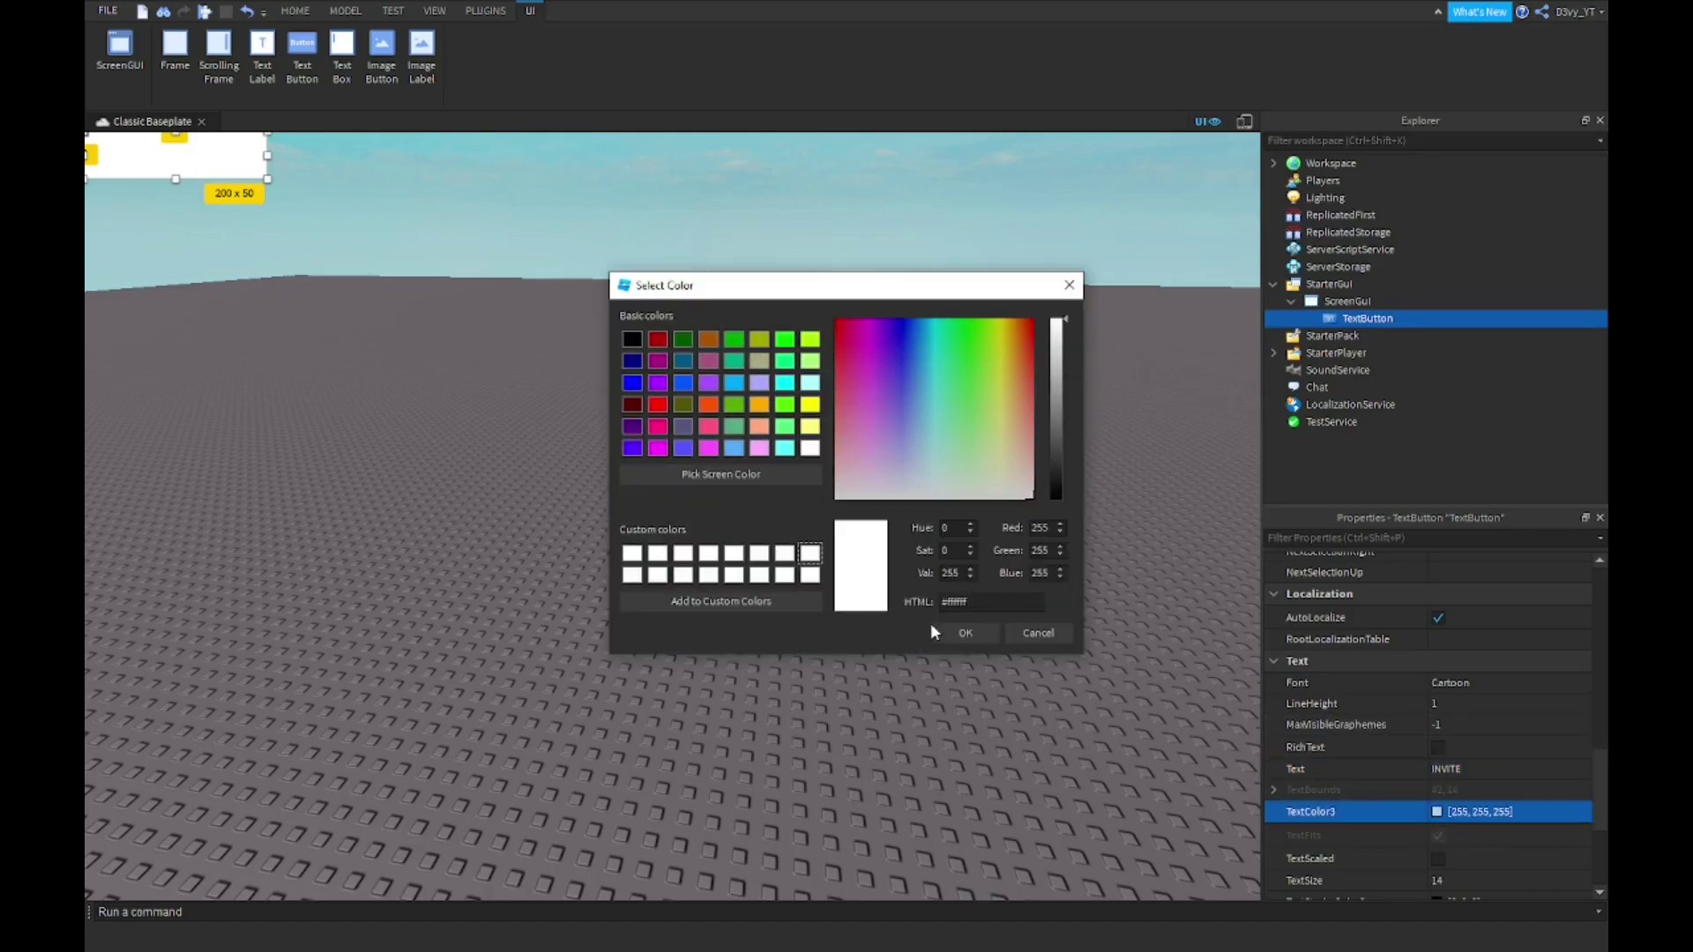
pyautogui.click(950, 635)
# Step: Set the button's BackgroundColor3 to light blue [0, 170, 255]
pyautogui.scroll(-2, 1510, 797)
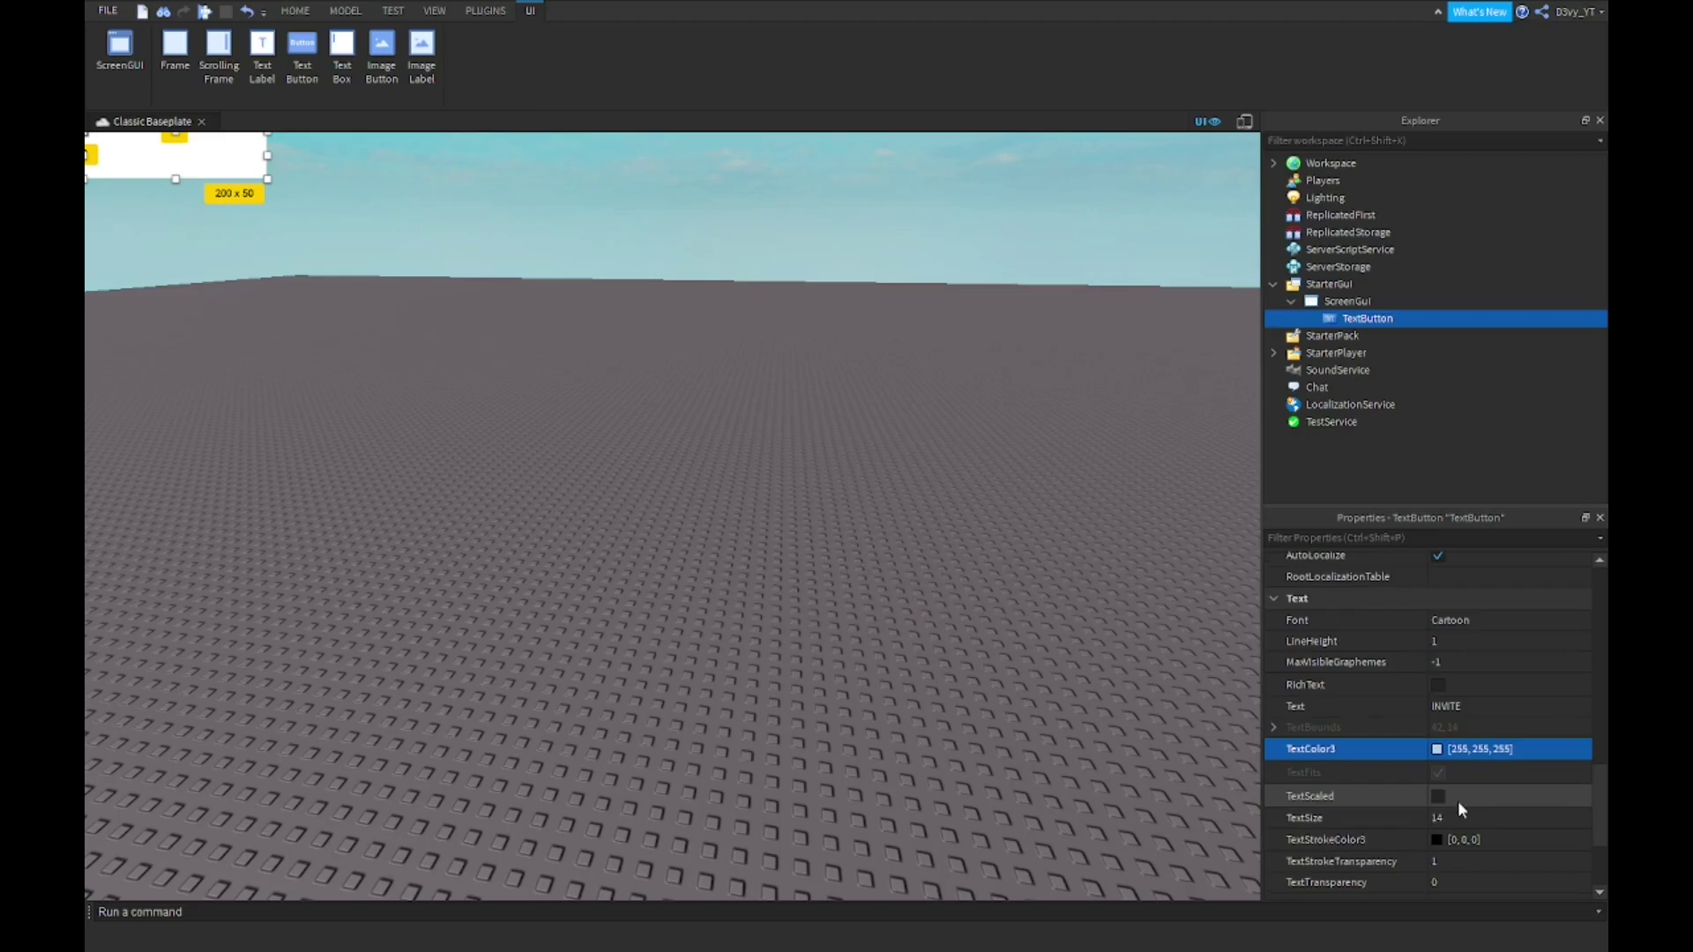
pyautogui.scroll(10, 1476, 742)
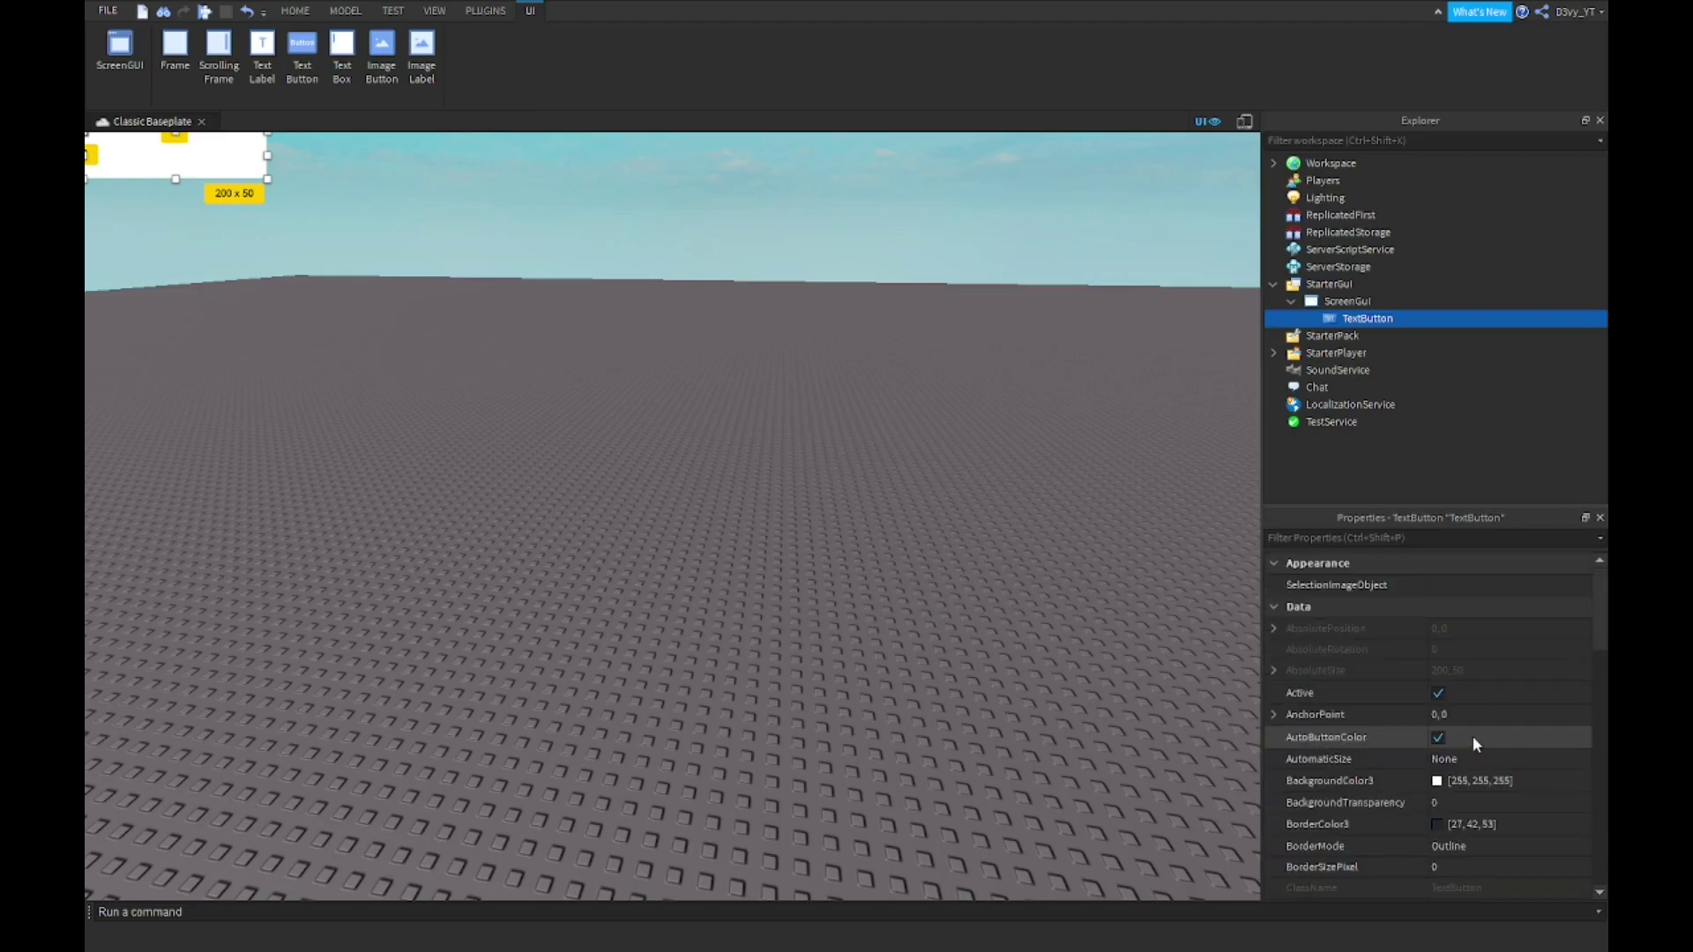
pyautogui.click(1436, 781)
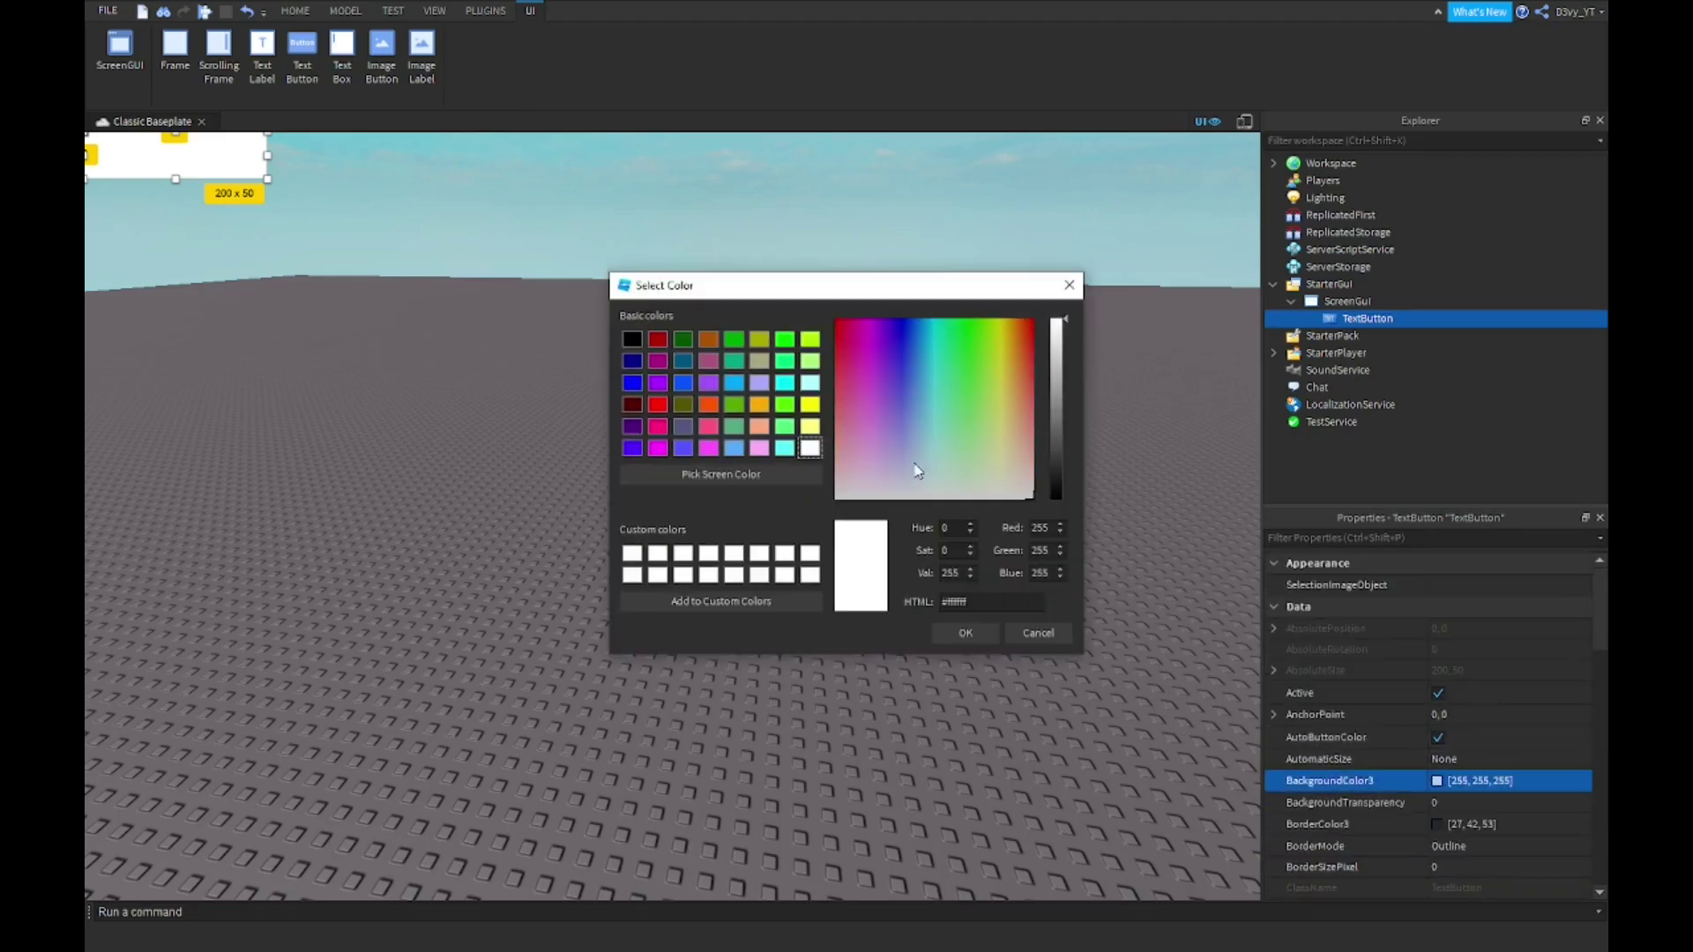
pyautogui.click(733, 382)
pyautogui.click(964, 633)
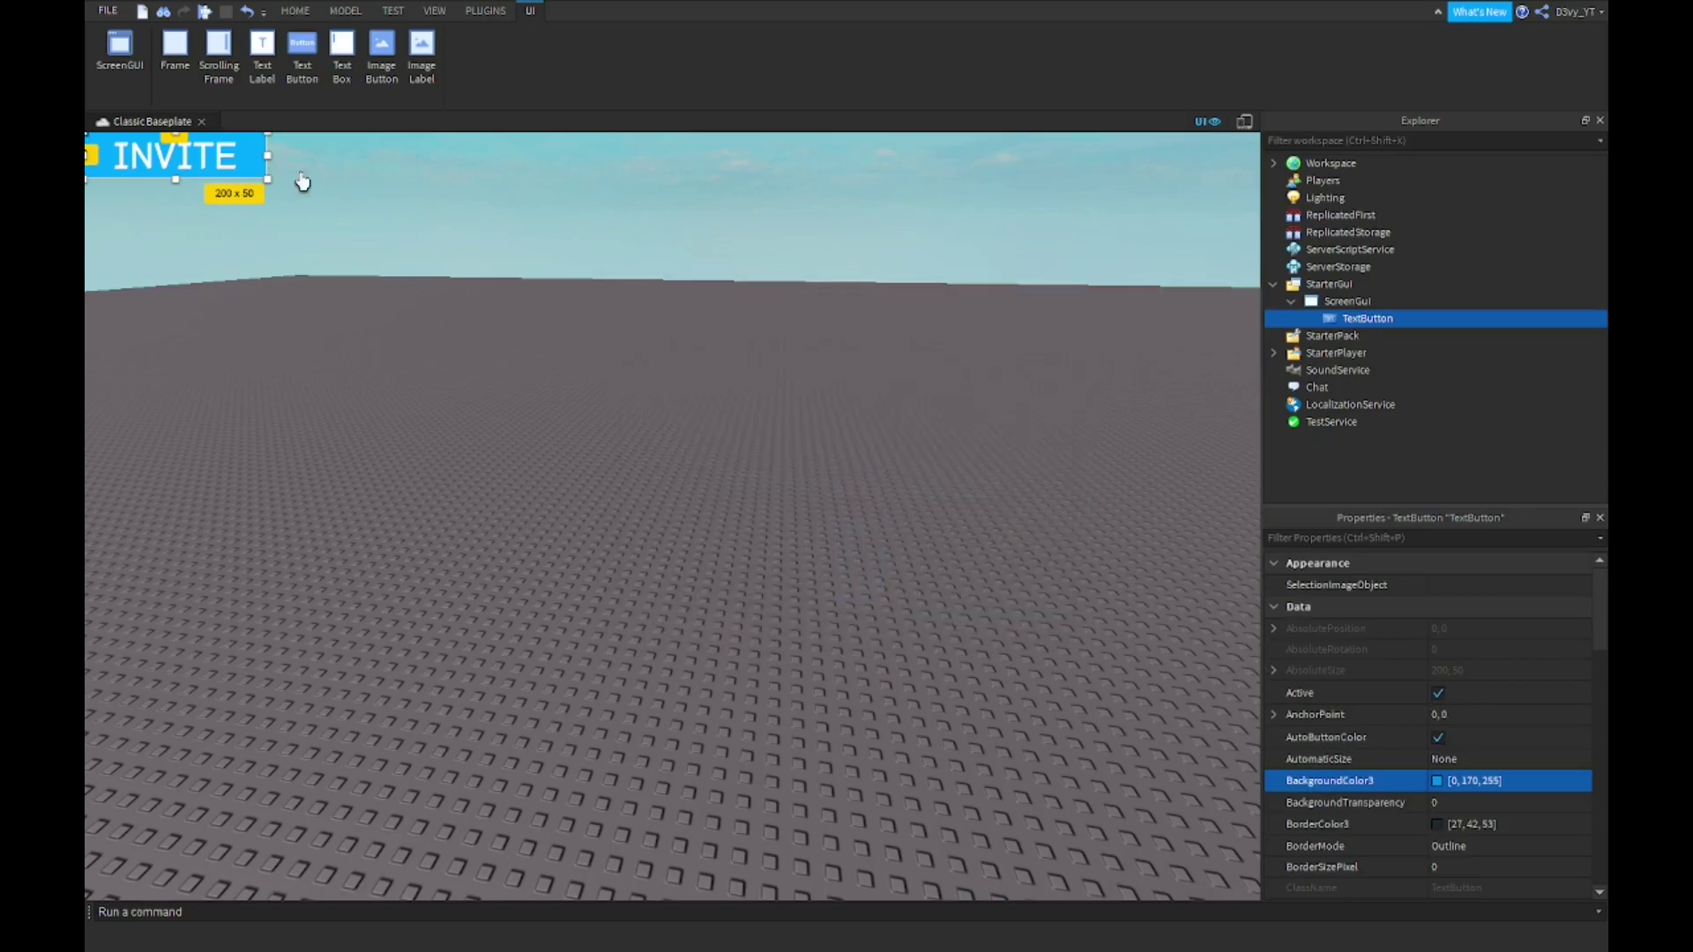
# Step: Enlarge the INVITE button and move it down to the left middle of the screen
pyautogui.moveTo(177, 187); pyautogui.dragTo(374, 216)
pyautogui.moveTo(292, 171); pyautogui.dragTo(310, 498)
pyautogui.click(565, 342)
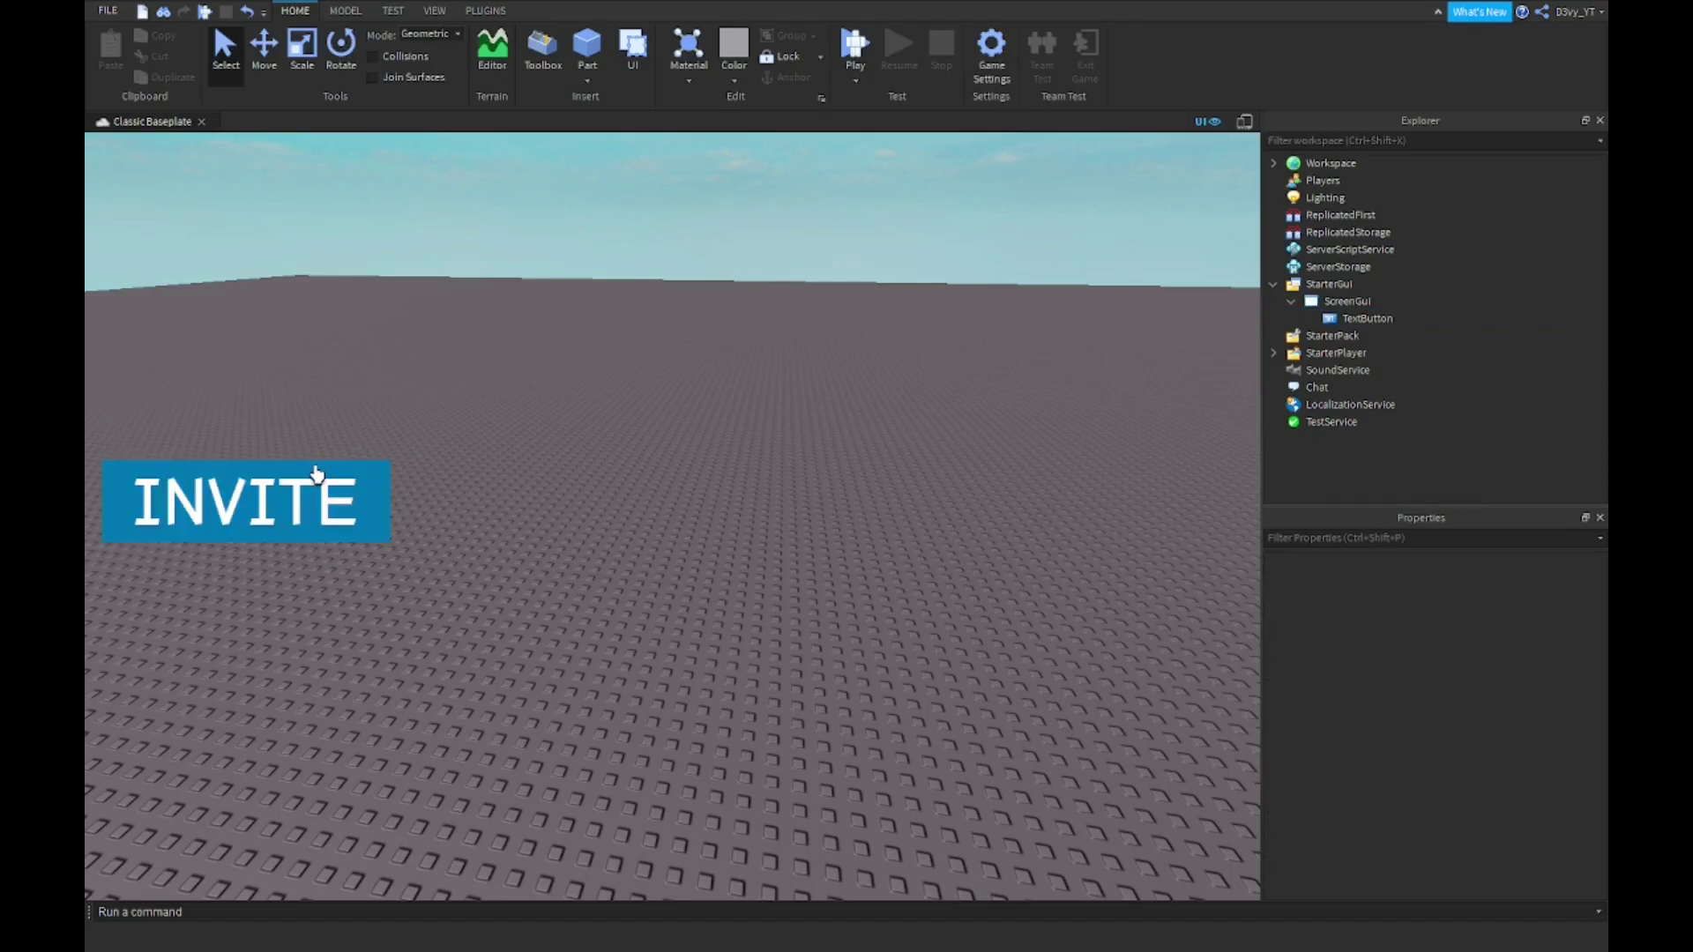
# Step: Add a LocalScript inside the TextButton
pyautogui.click(1411, 318)
pyautogui.click(1405, 319)
pyautogui.click(1323, 401)
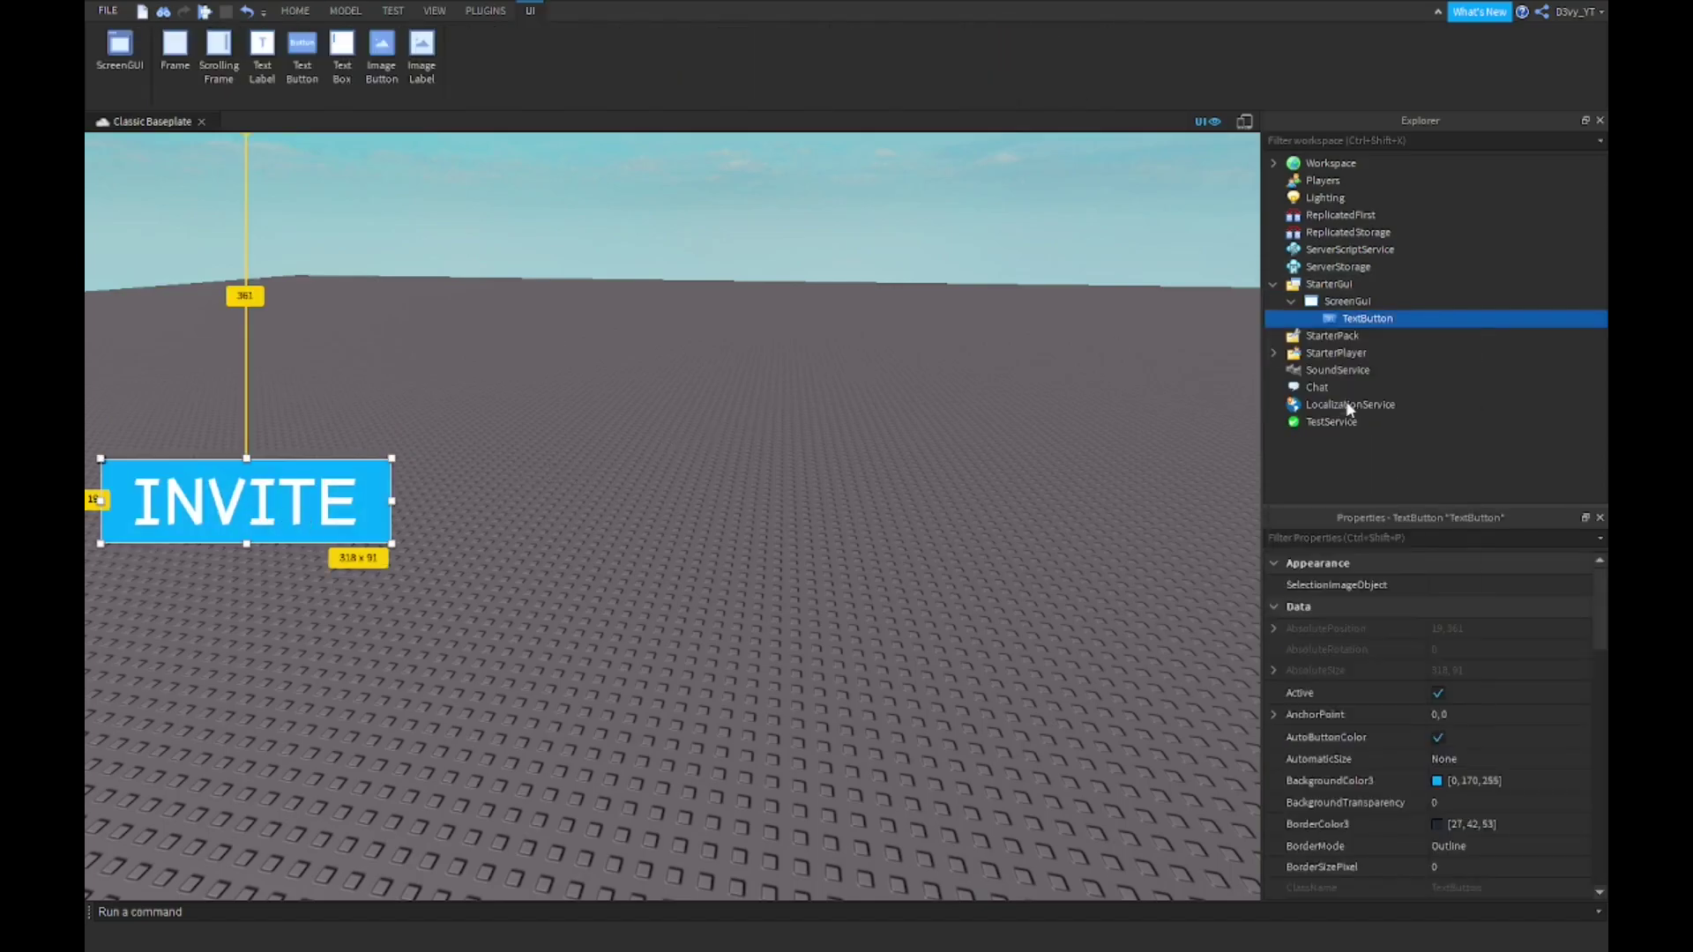
# Step: Replace the placeholder with local Service = SocialService and local Player = Players.LocalPlayer
pyautogui.hotkey('ctrl', 'a')
pyautogui.press('BackSpace')
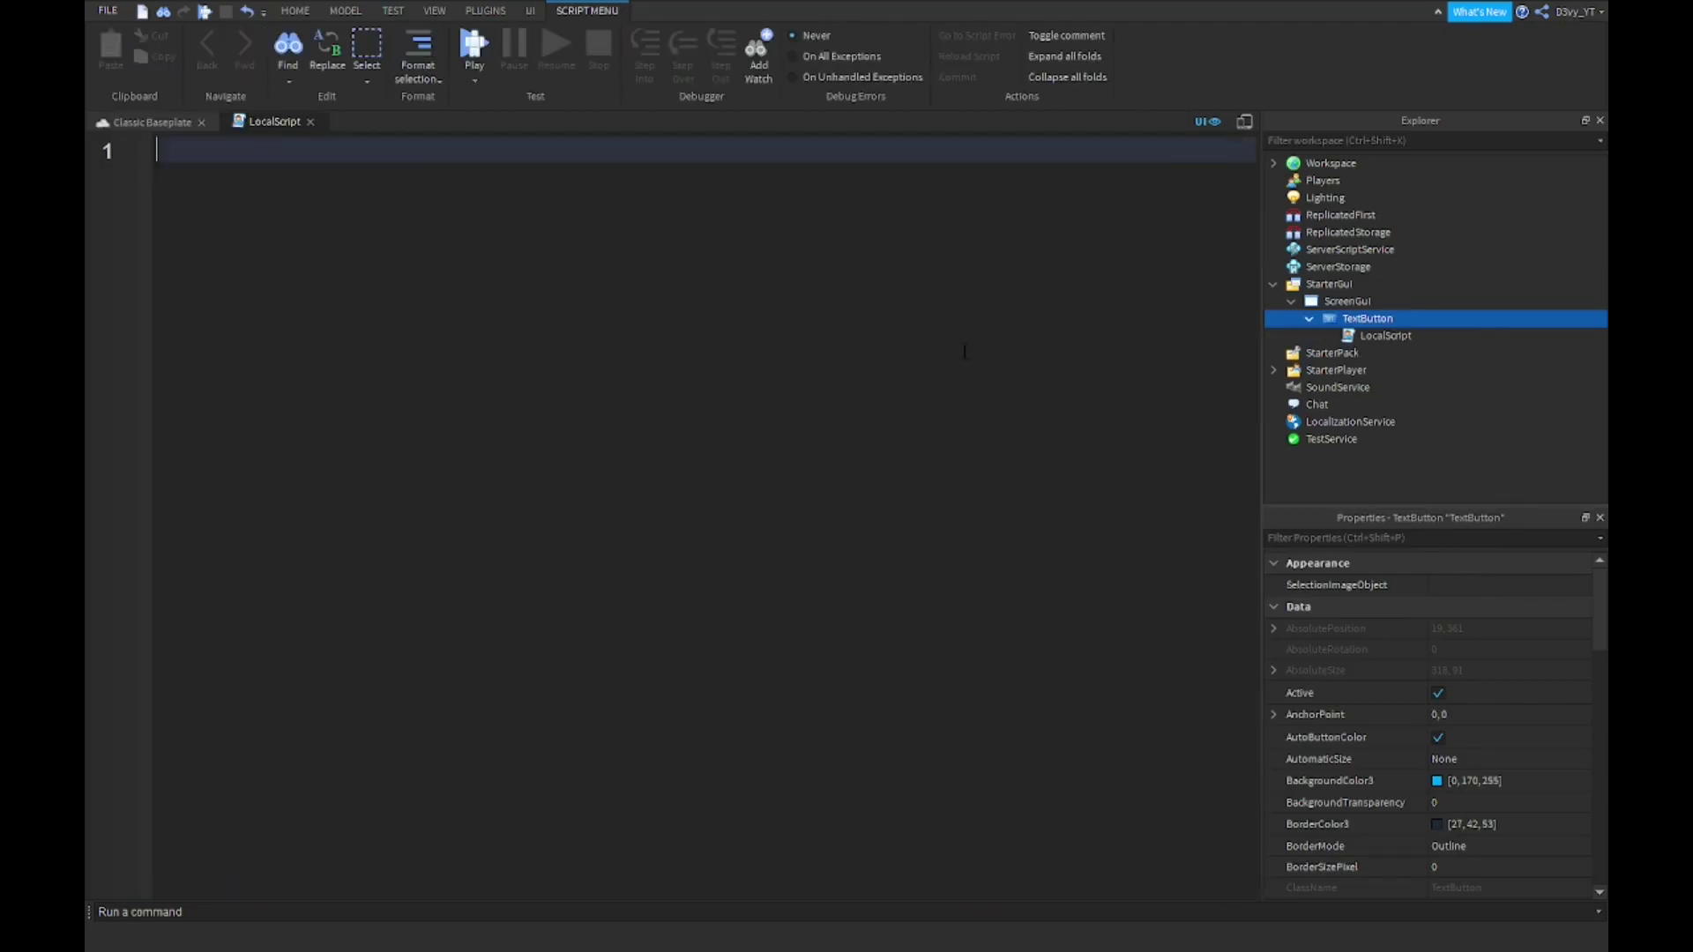
pyautogui.write('local Service = game:Get')
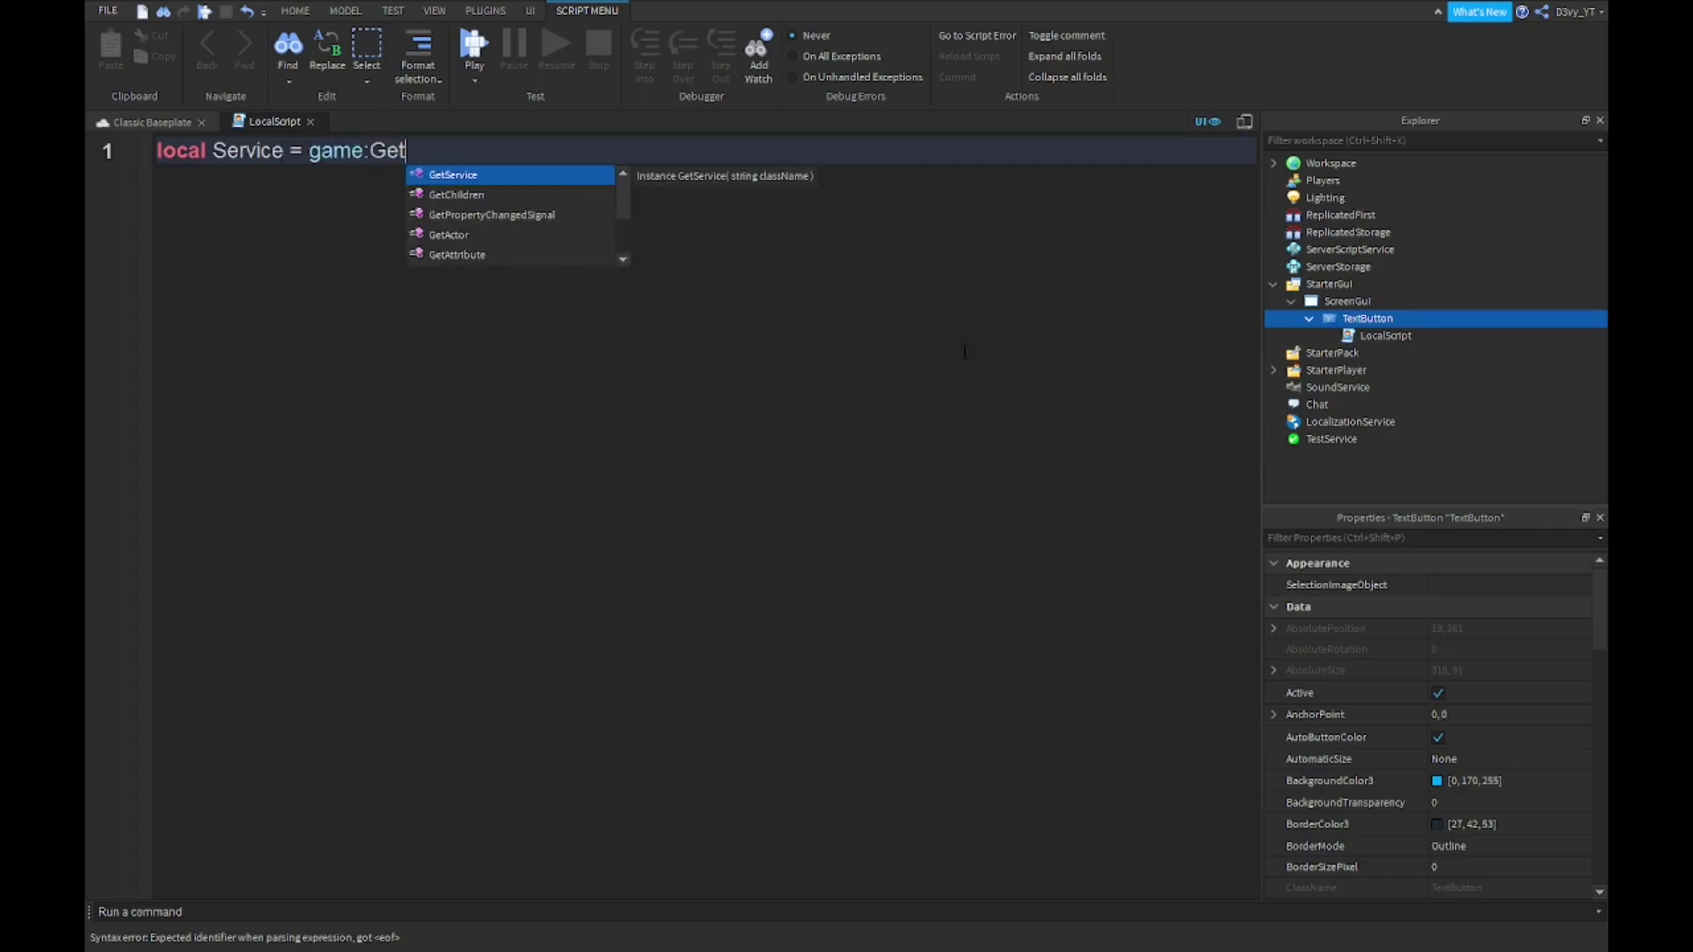
pyautogui.press('Tab')
pyautogui.write('"Soc')
pyautogui.press('Tab')
pyautogui.press('Return')
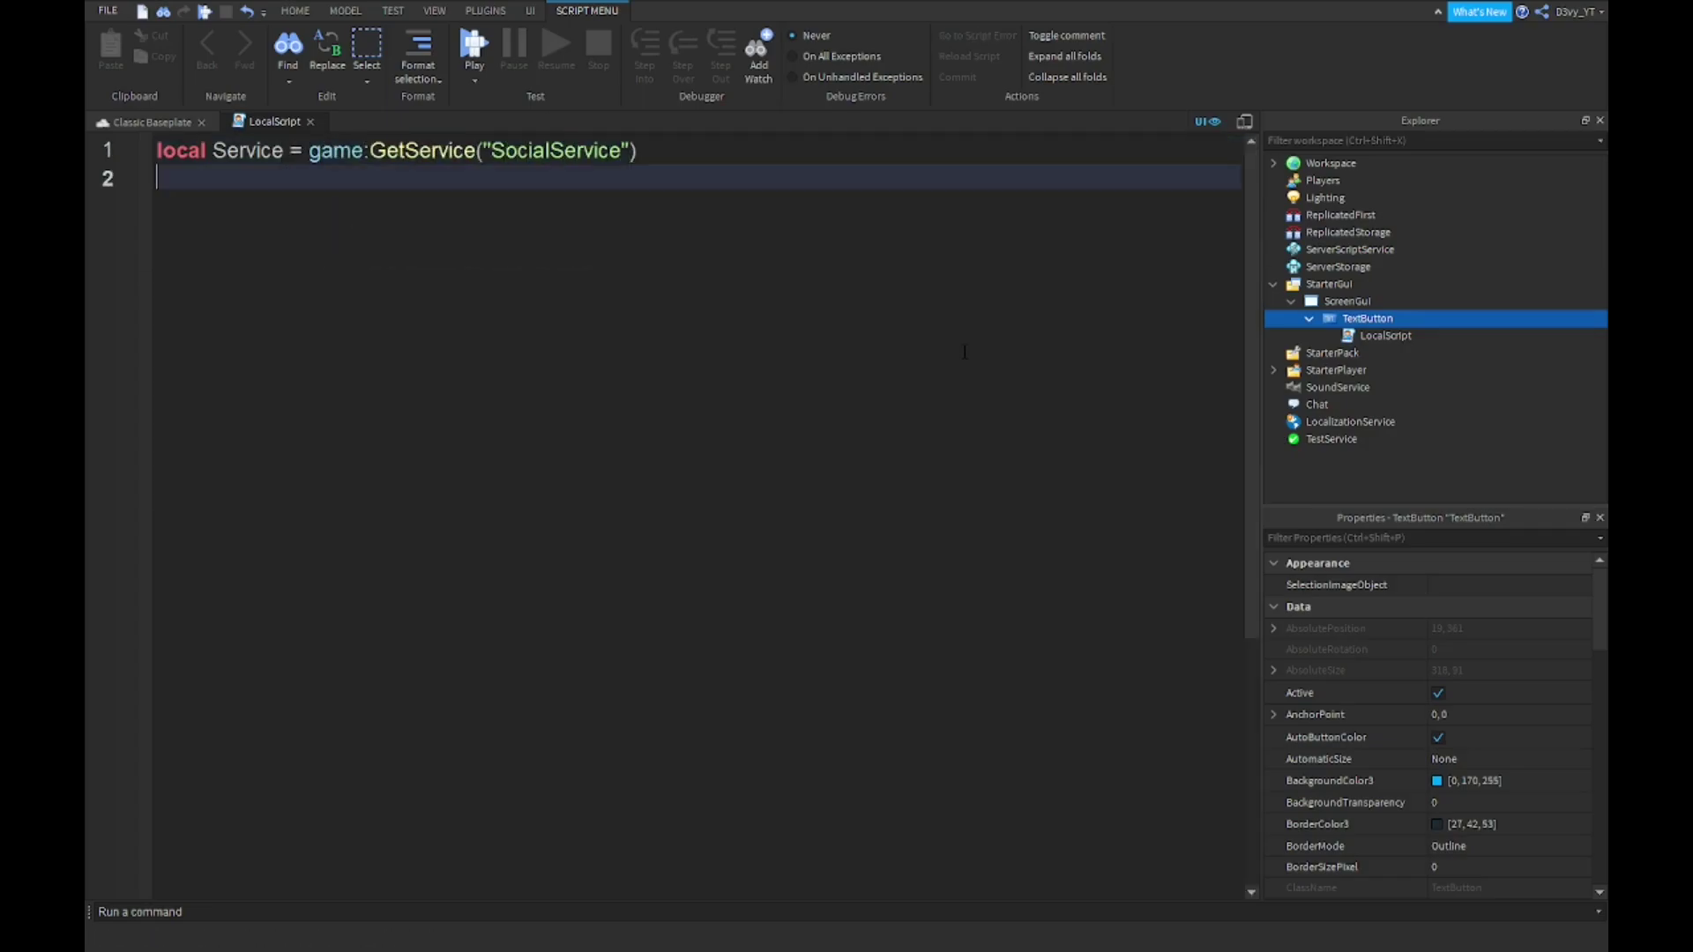
pyautogui.write('local Player = game.Player')
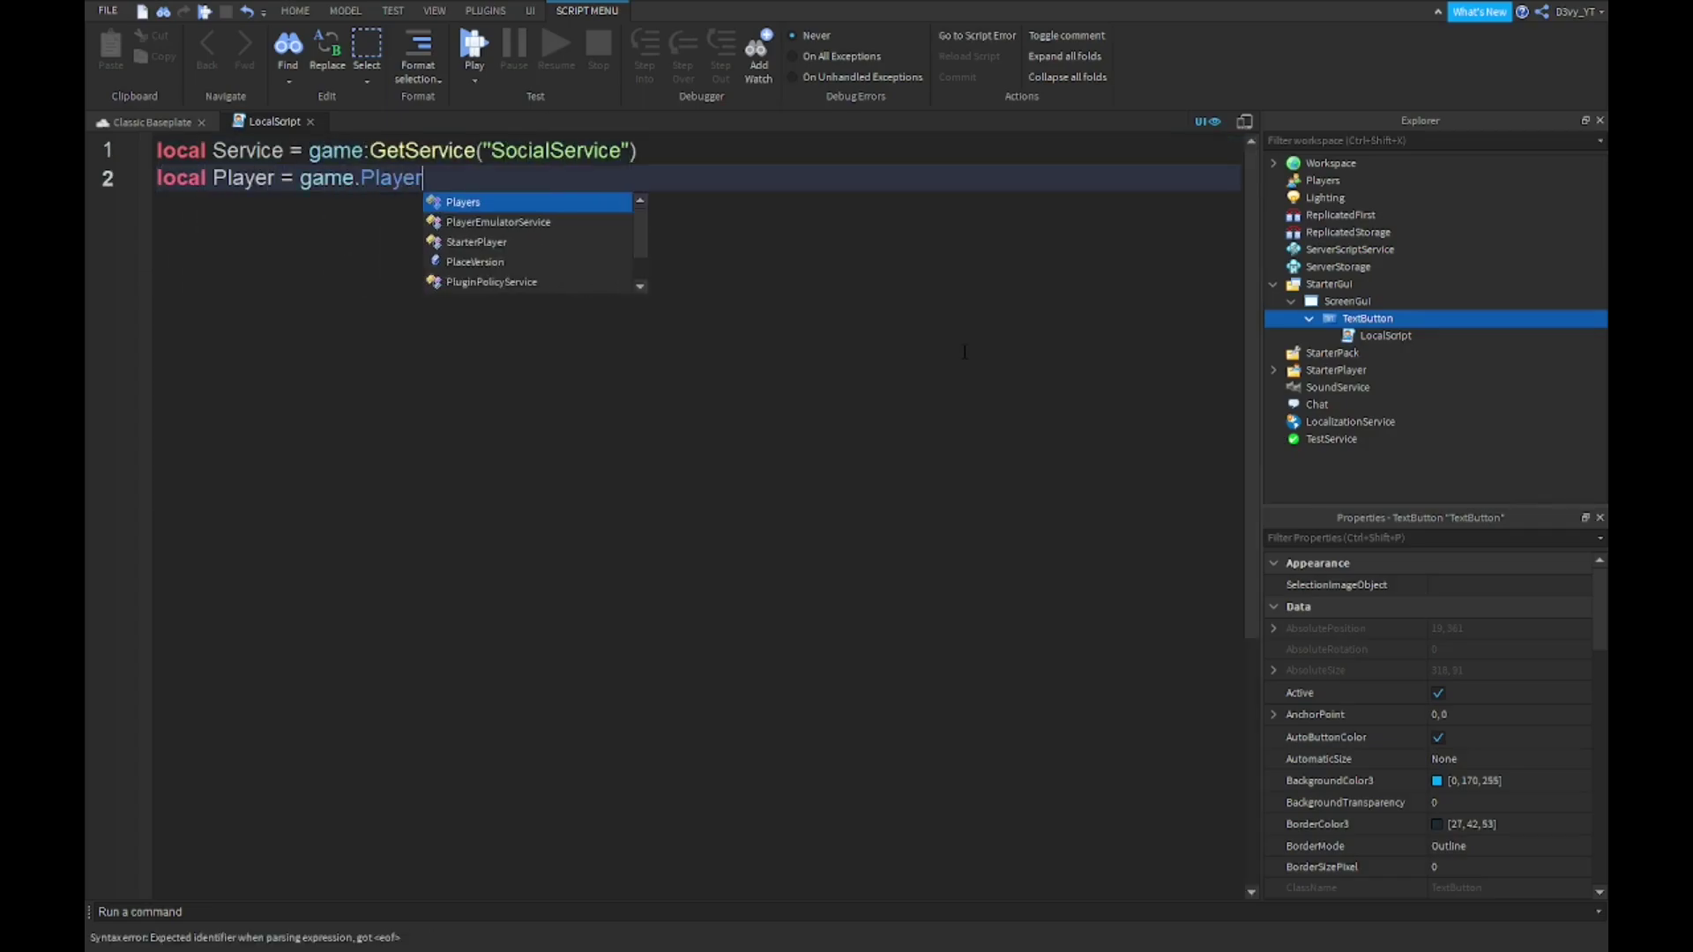
pyautogui.press('Tab')
pyautogui.write('.Lo')
pyautogui.press('Tab')
pyautogui.press('Return')
pyautogui.press('Return')
# Step: Write the Invite function, using pcall to return Service:CanSendGameInviteAsync(Player)
pyautogui.write('function inv')
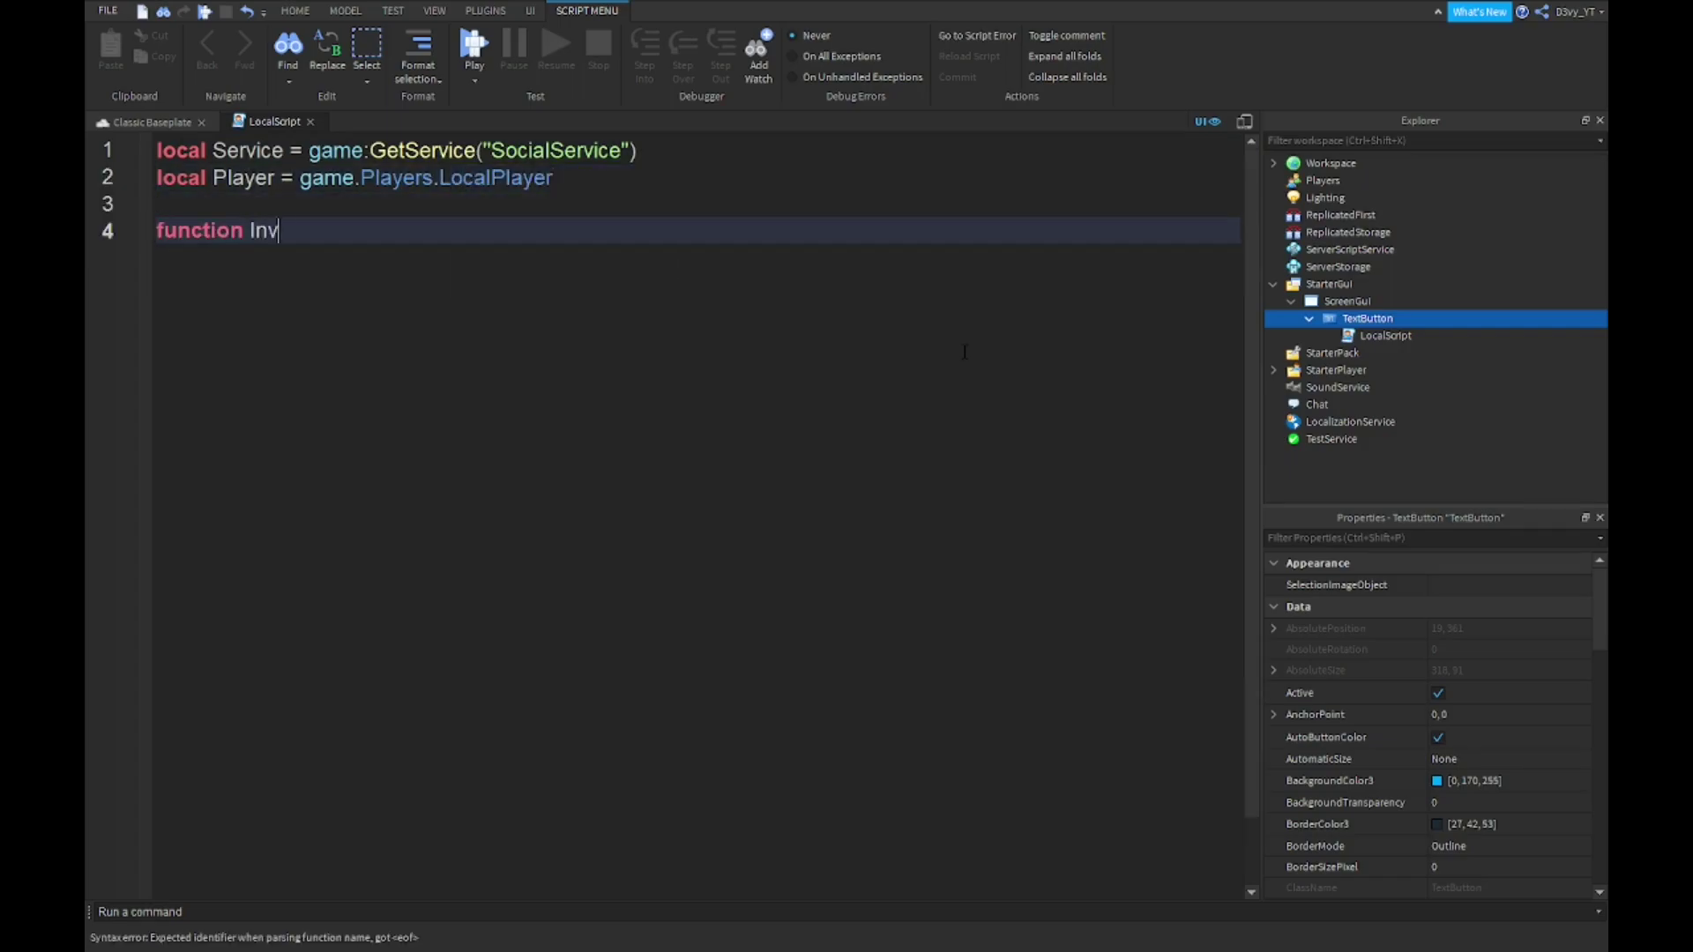
pyautogui.write('ite()')
pyautogui.press('Return')
pyautogui.write('l')
pyautogui.press('Tab')
pyautogui.write('success')
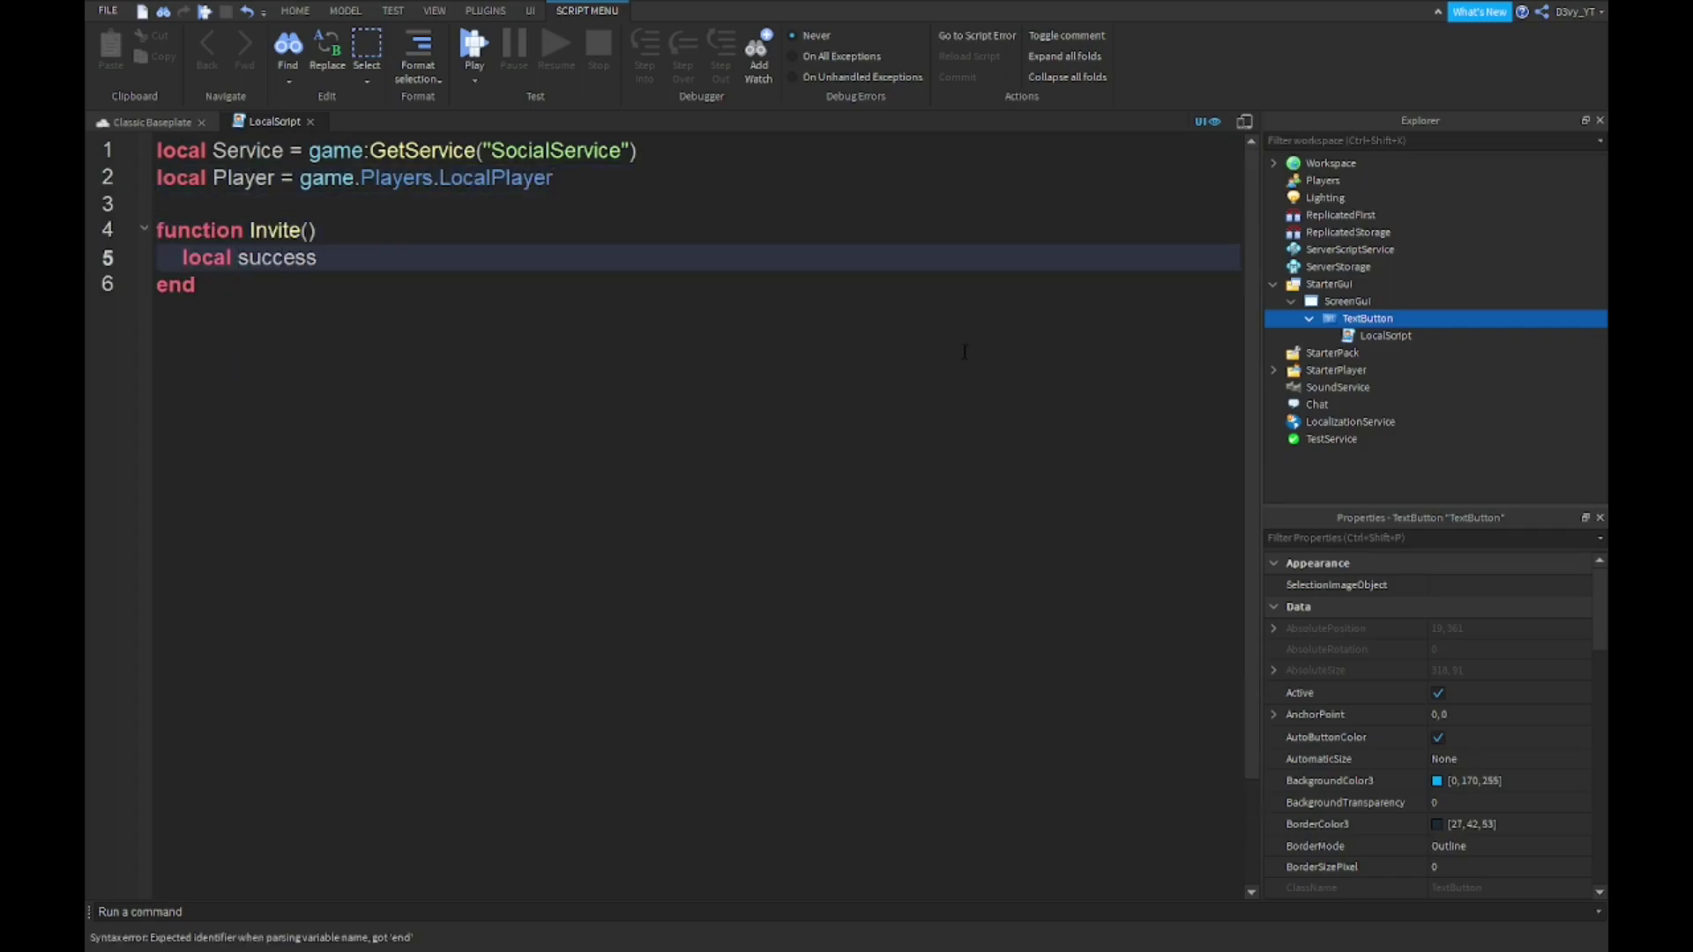
pyautogui.write(',result = pcall (')
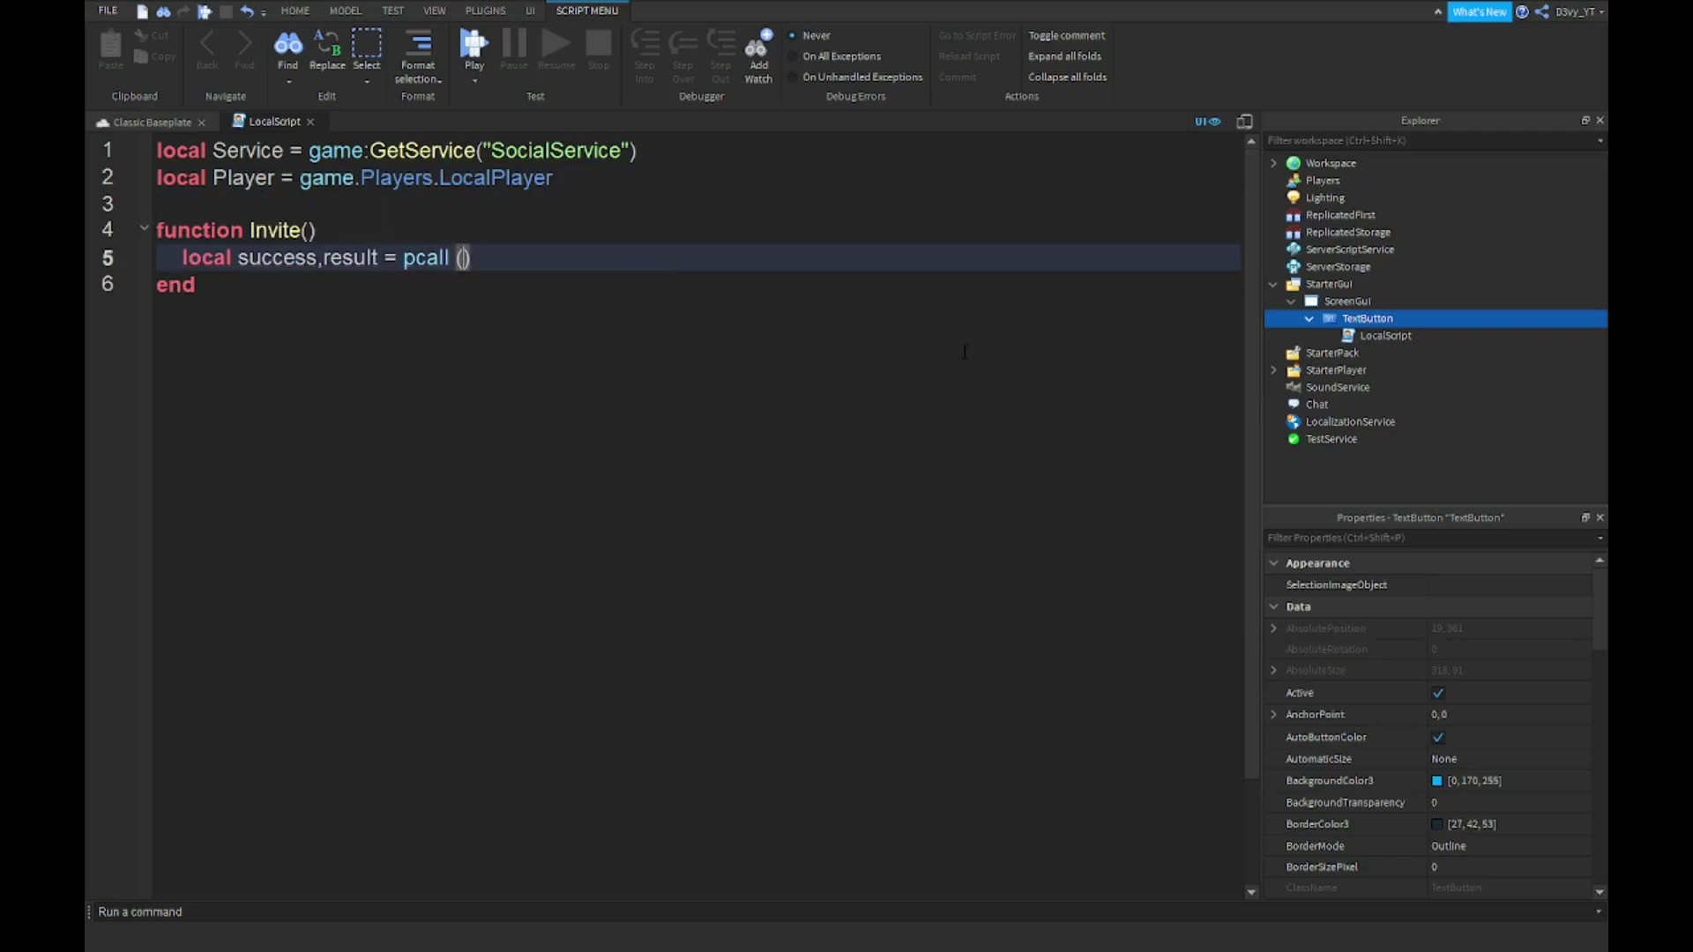
pyautogui.press('Return')
pyautogui.write('function()')
pyautogui.press('Return')
pyautogui.write('retu')
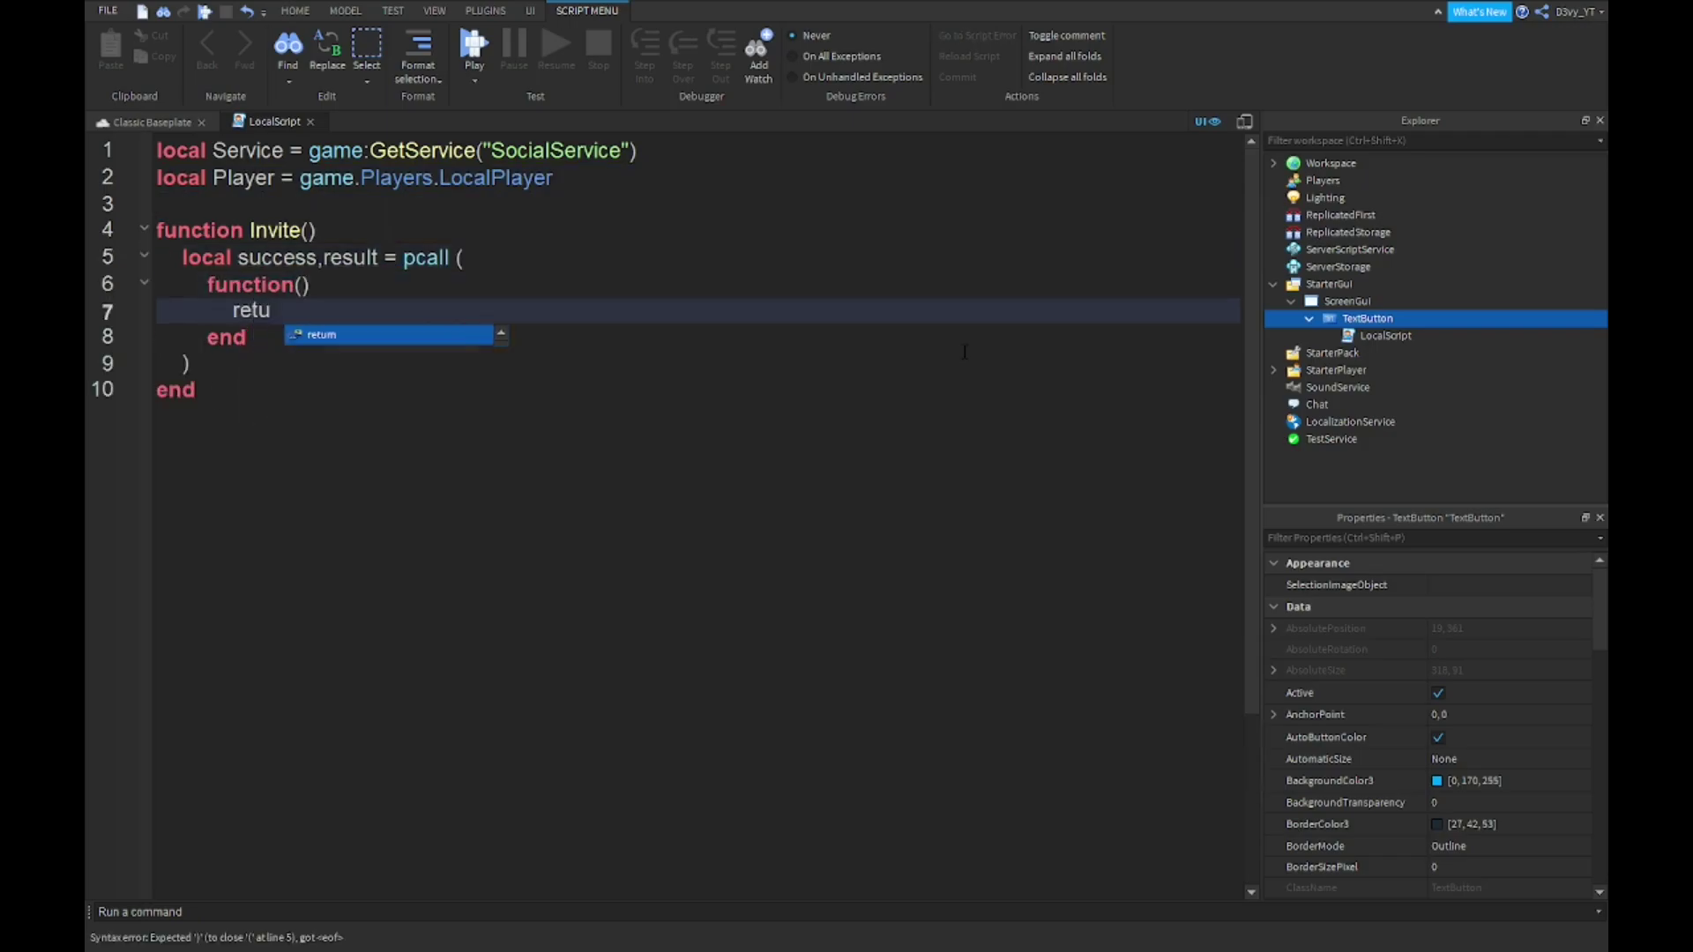
pyautogui.write('rn Service:Can')
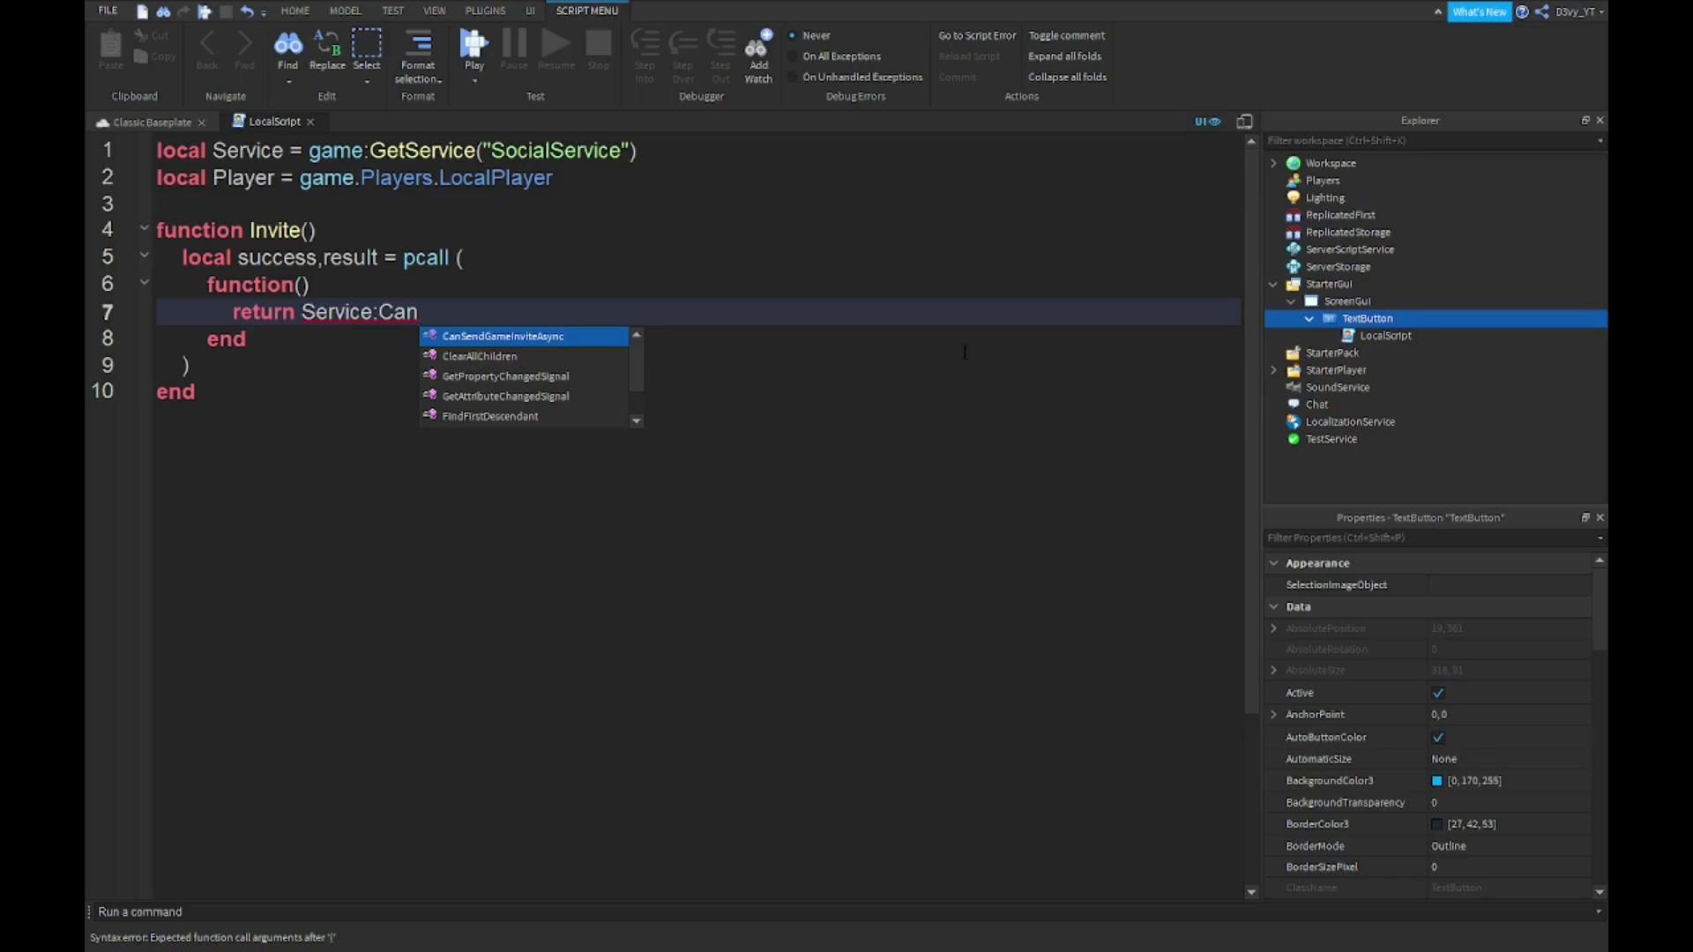
pyautogui.press('Tab')
pyautogui.write('(P')
pyautogui.press('Tab')
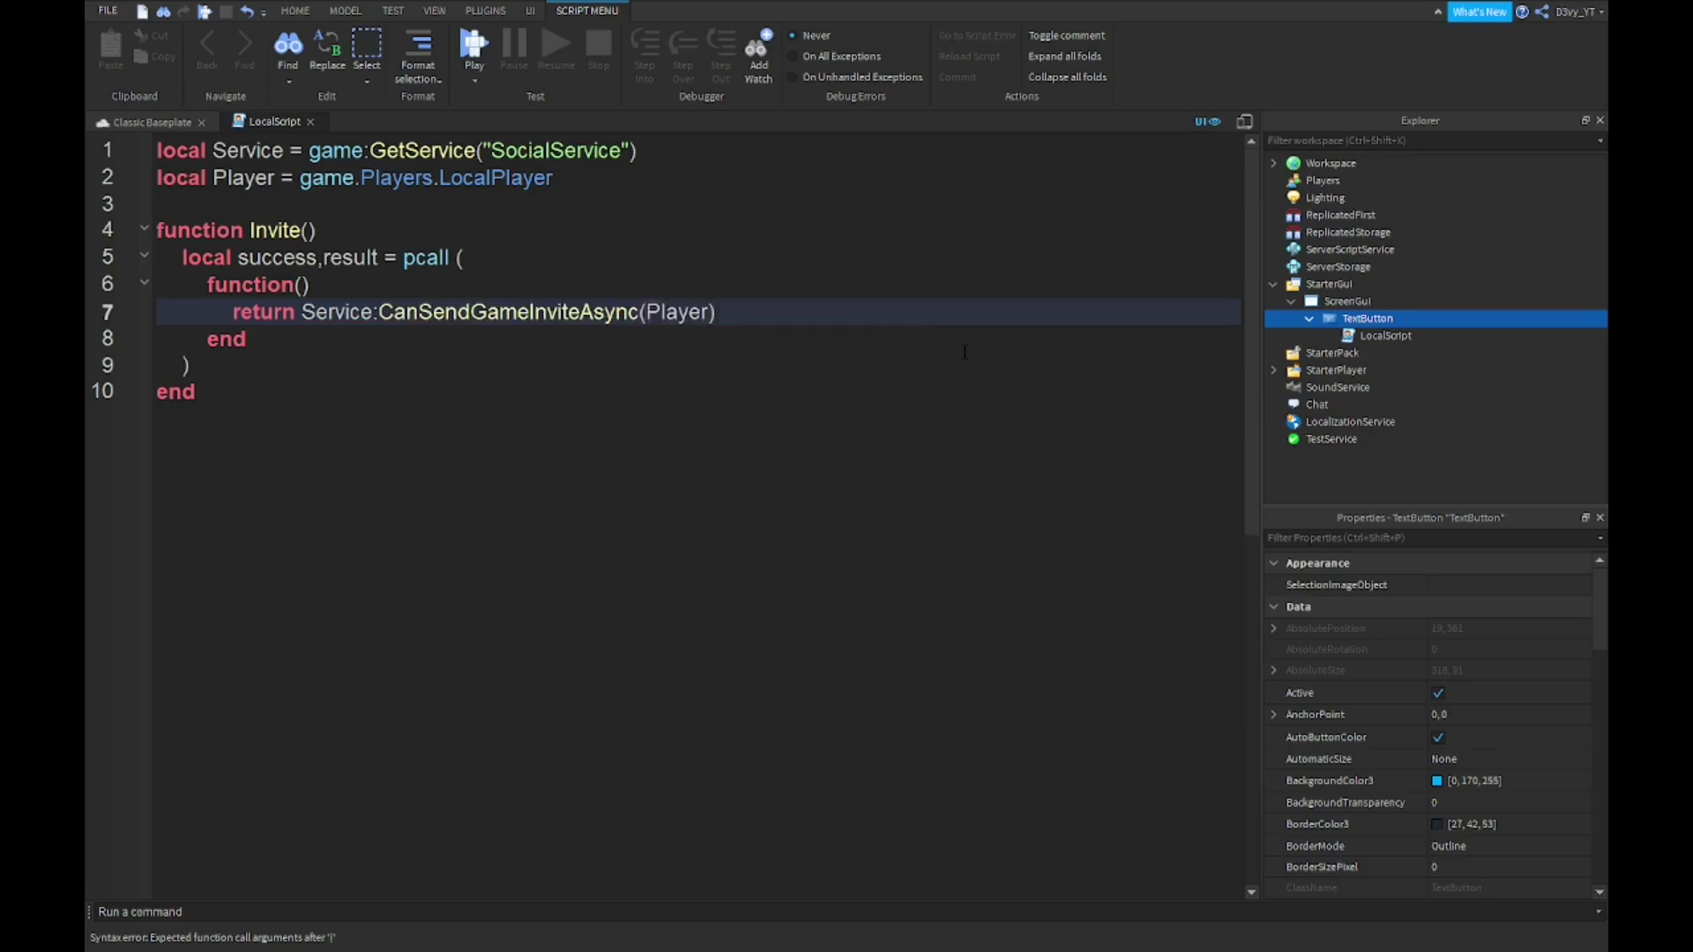
pyautogui.press('Down')
pyautogui.press('Down')
# Step: Add 'if result == true then Service:PromptGameInvite(Player)' inside the function
pyautogui.press('Return')
pyautogui.write('if result == true then')
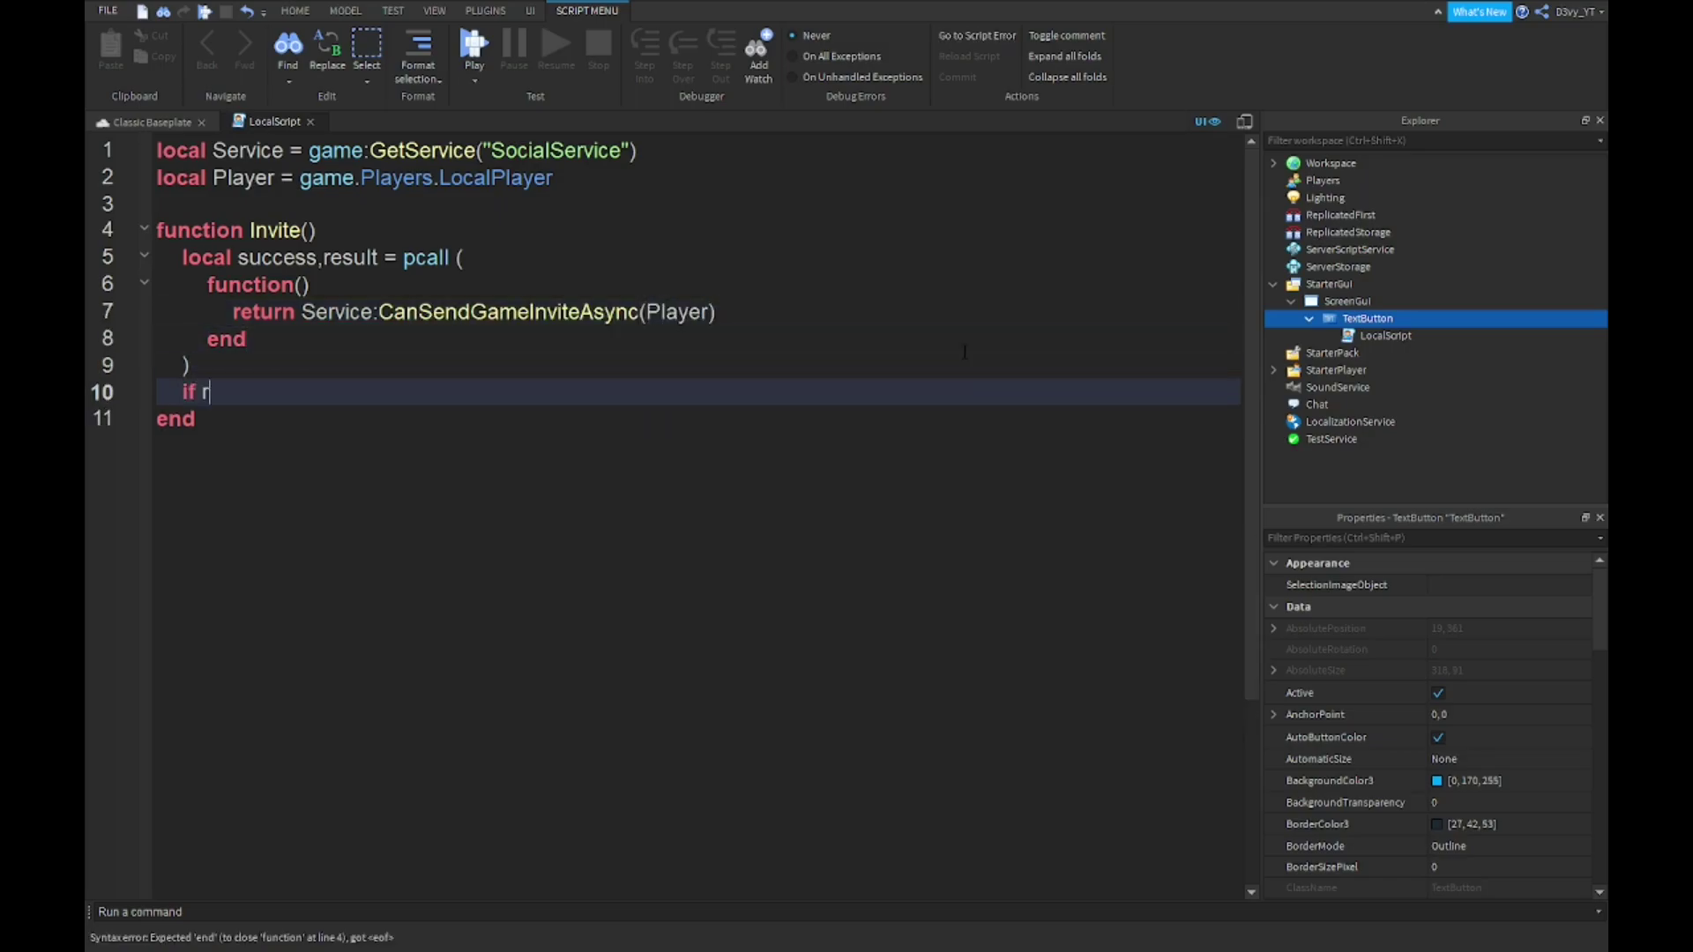
pyautogui.press('Return')
pyautogui.write('Ser')
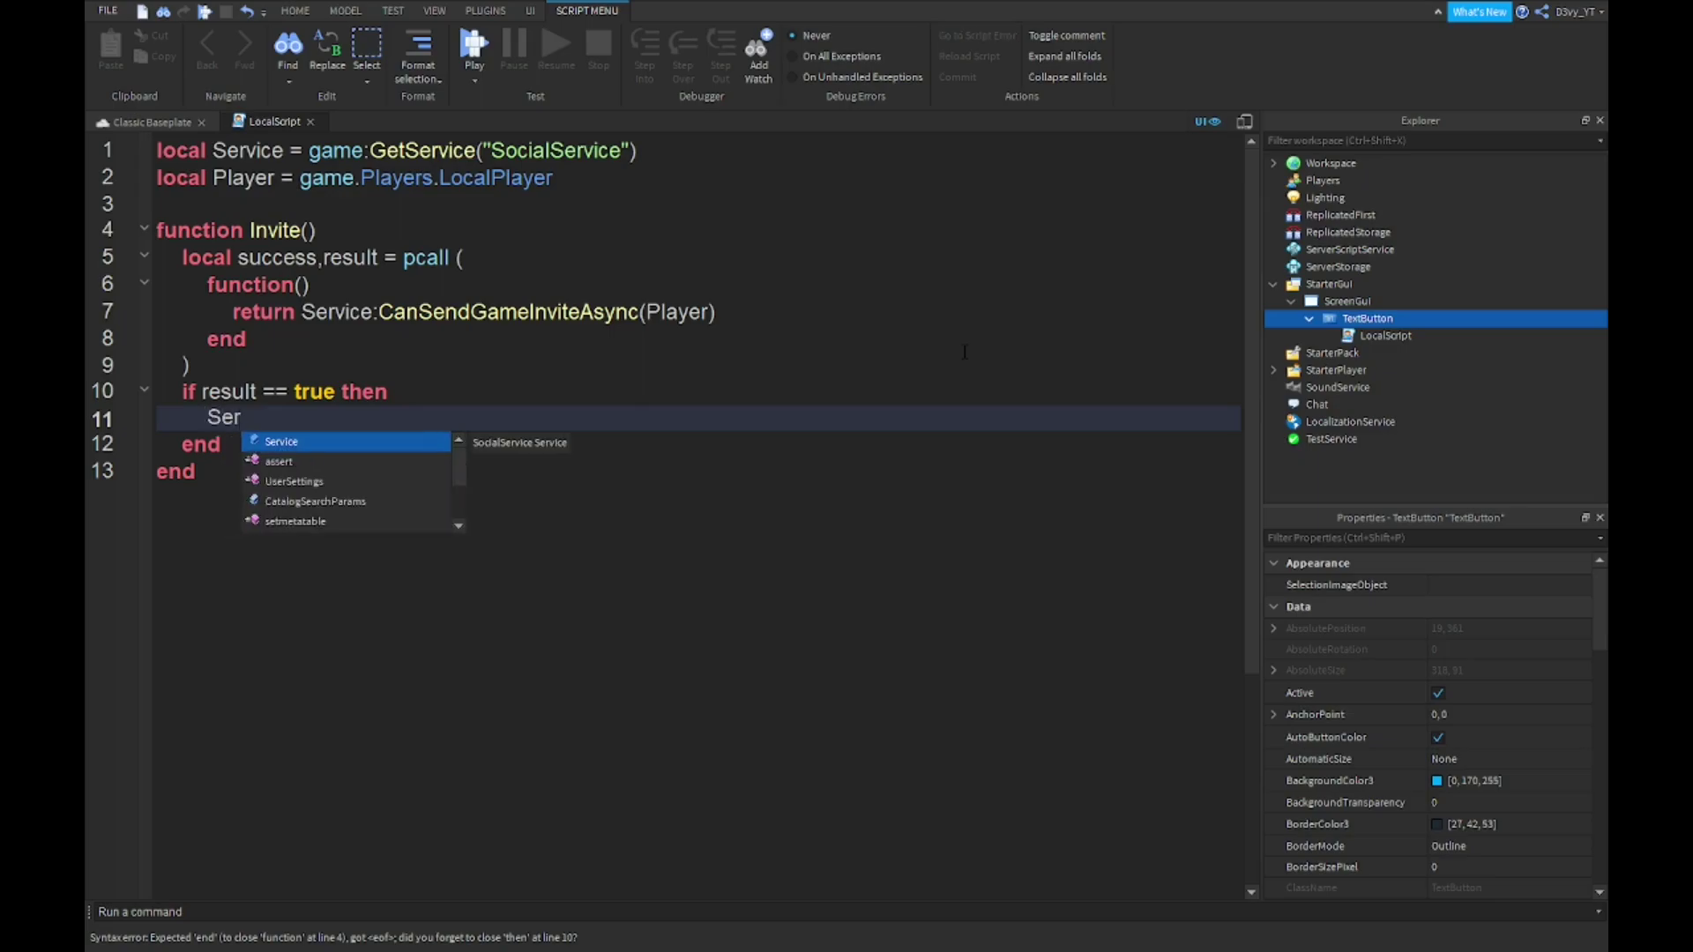
pyautogui.press('Tab')
pyautogui.write(':Pr')
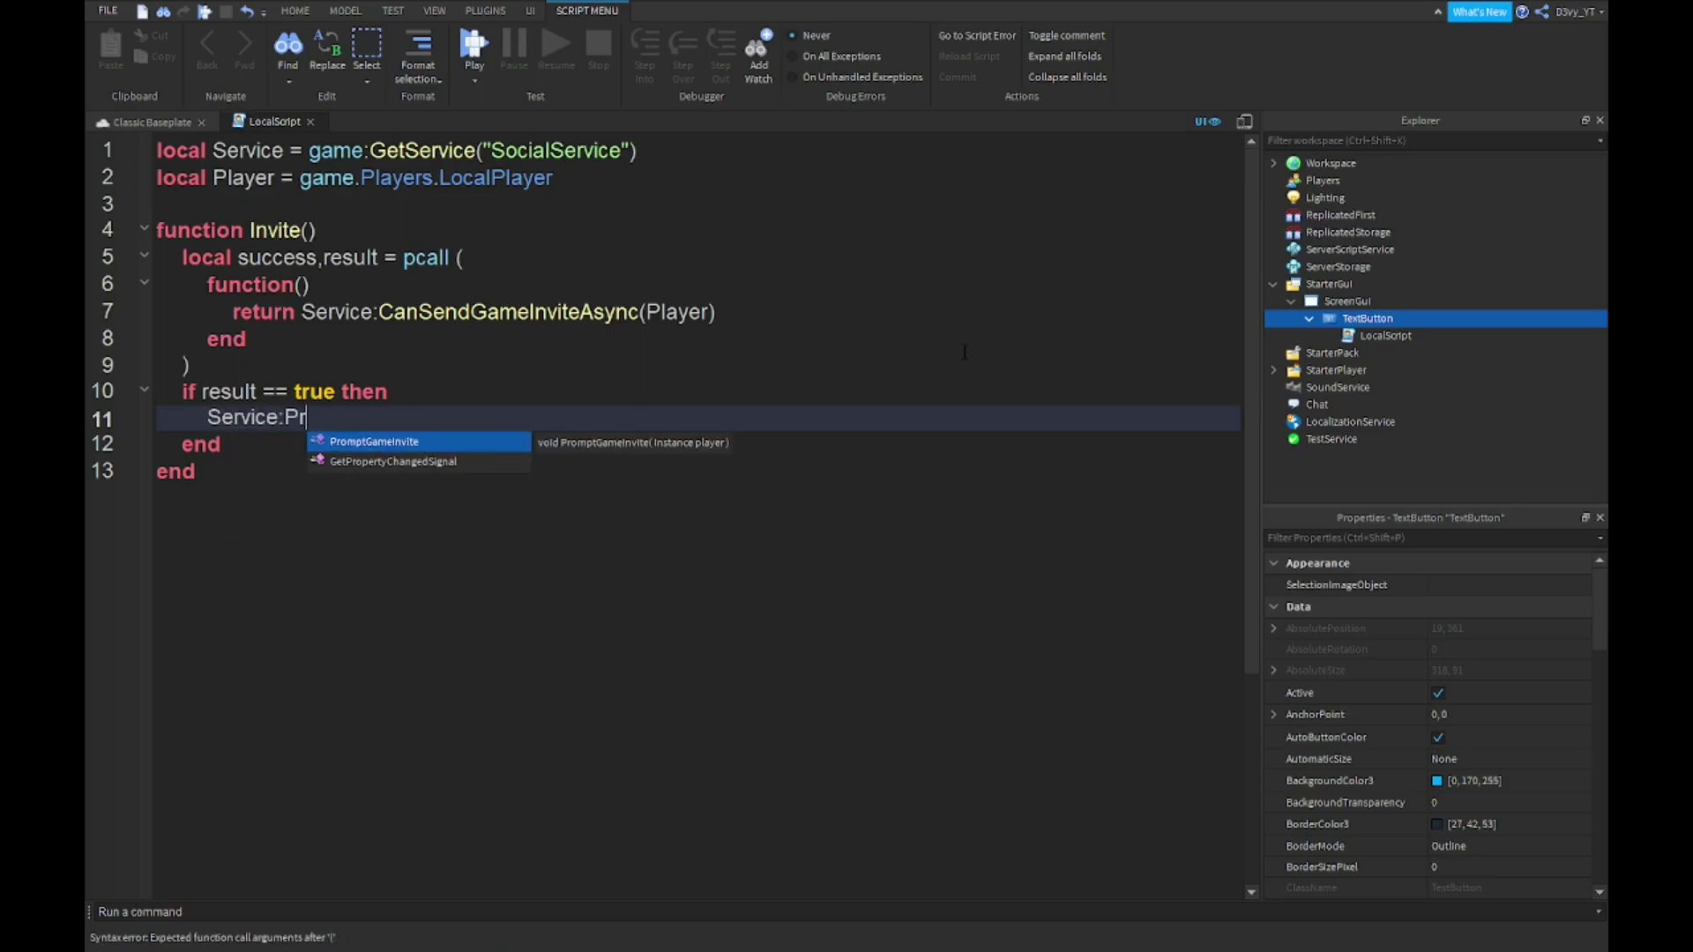
pyautogui.press('Tab')
pyautogui.write('I')
pyautogui.press('BackSpace')
pyautogui.write('Player')
pyautogui.press('Down')
pyautogui.press('Down')
pyautogui.press('End')
# Step: Connect script.Parent.MouseButton1Click and script.Parent.TouchTap to the Invite function
pyautogui.press('Return')
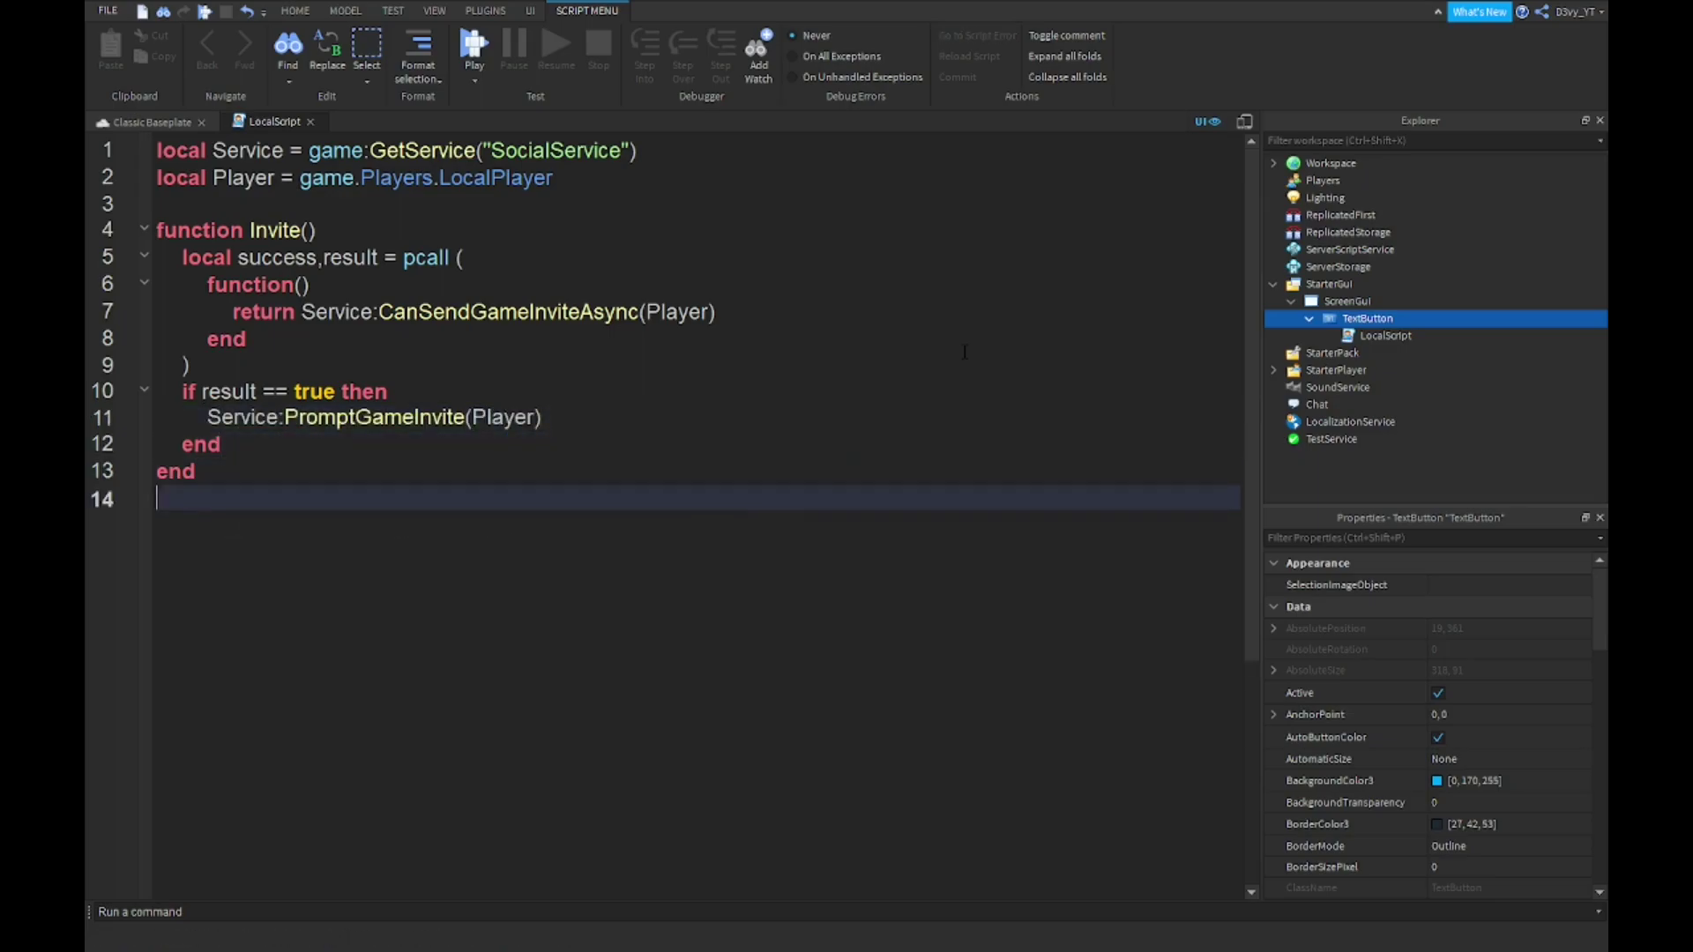
pyautogui.press('Return')
pyautogui.write('script.Parent.Mou')
pyautogui.press('Tab')
pyautogui.write(':Co')
pyautogui.press('Tab')
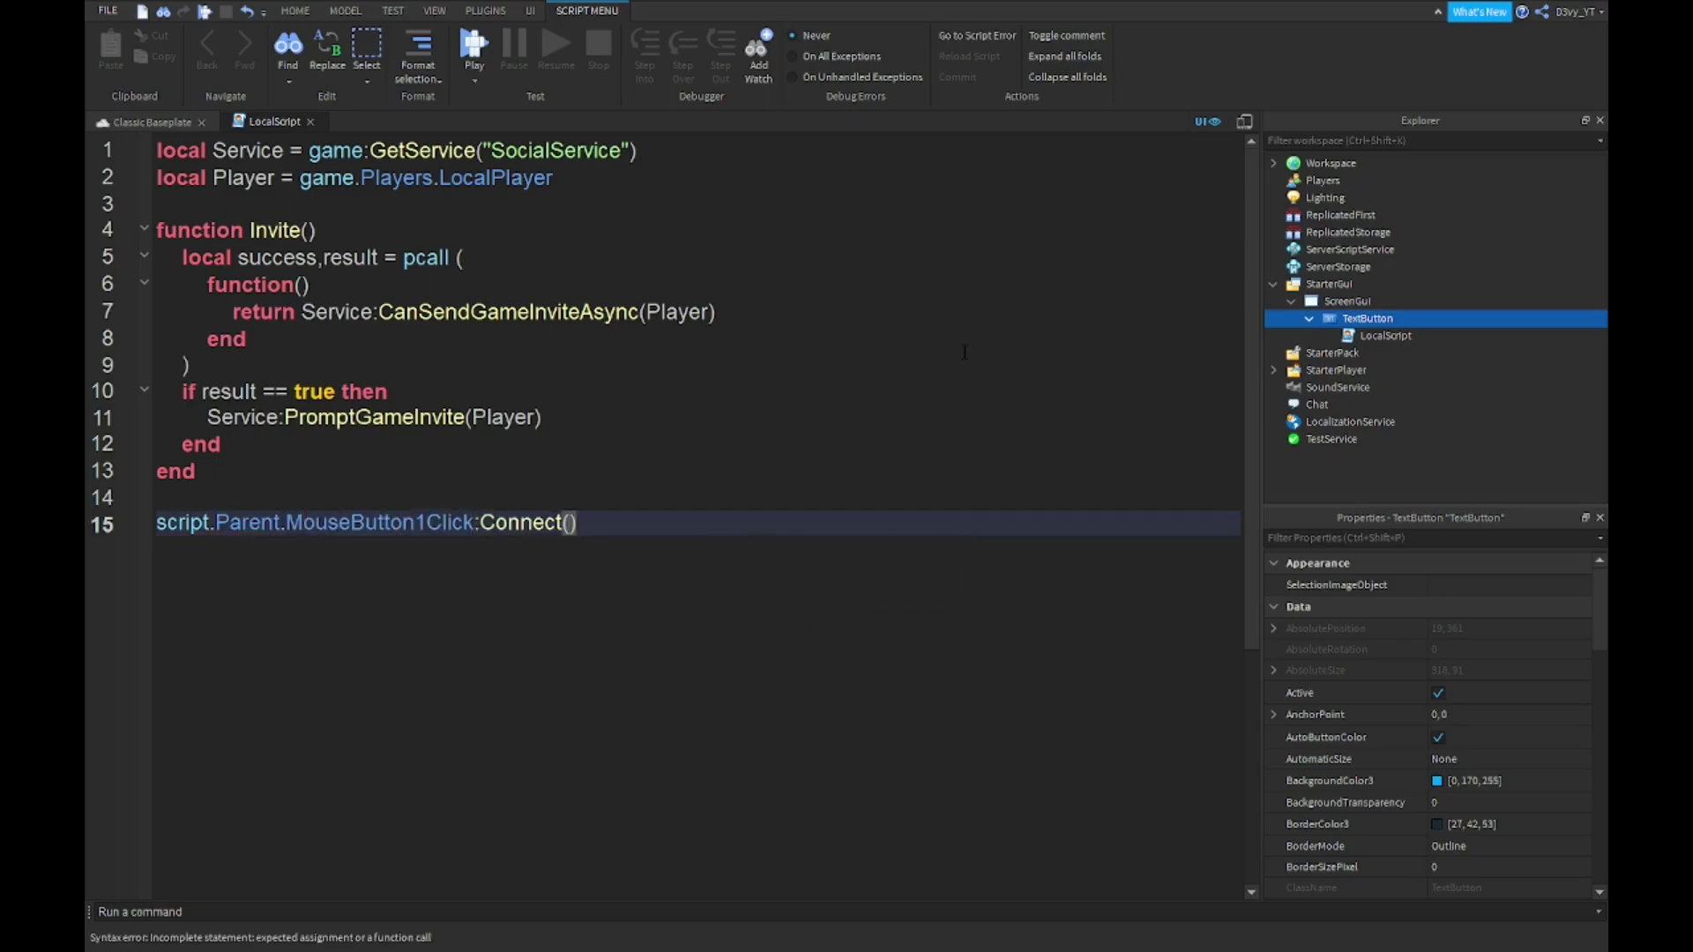
pyautogui.write('Instanc')
pyautogui.press('BackSpace')
pyautogui.press('BackSpace')
pyautogui.press('BackSpace')
pyautogui.press('BackSpace')
pyautogui.press('BackSpace')
pyautogui.write('vi')
pyautogui.press('Tab')
pyautogui.press('End')
pyautogui.press('Return')
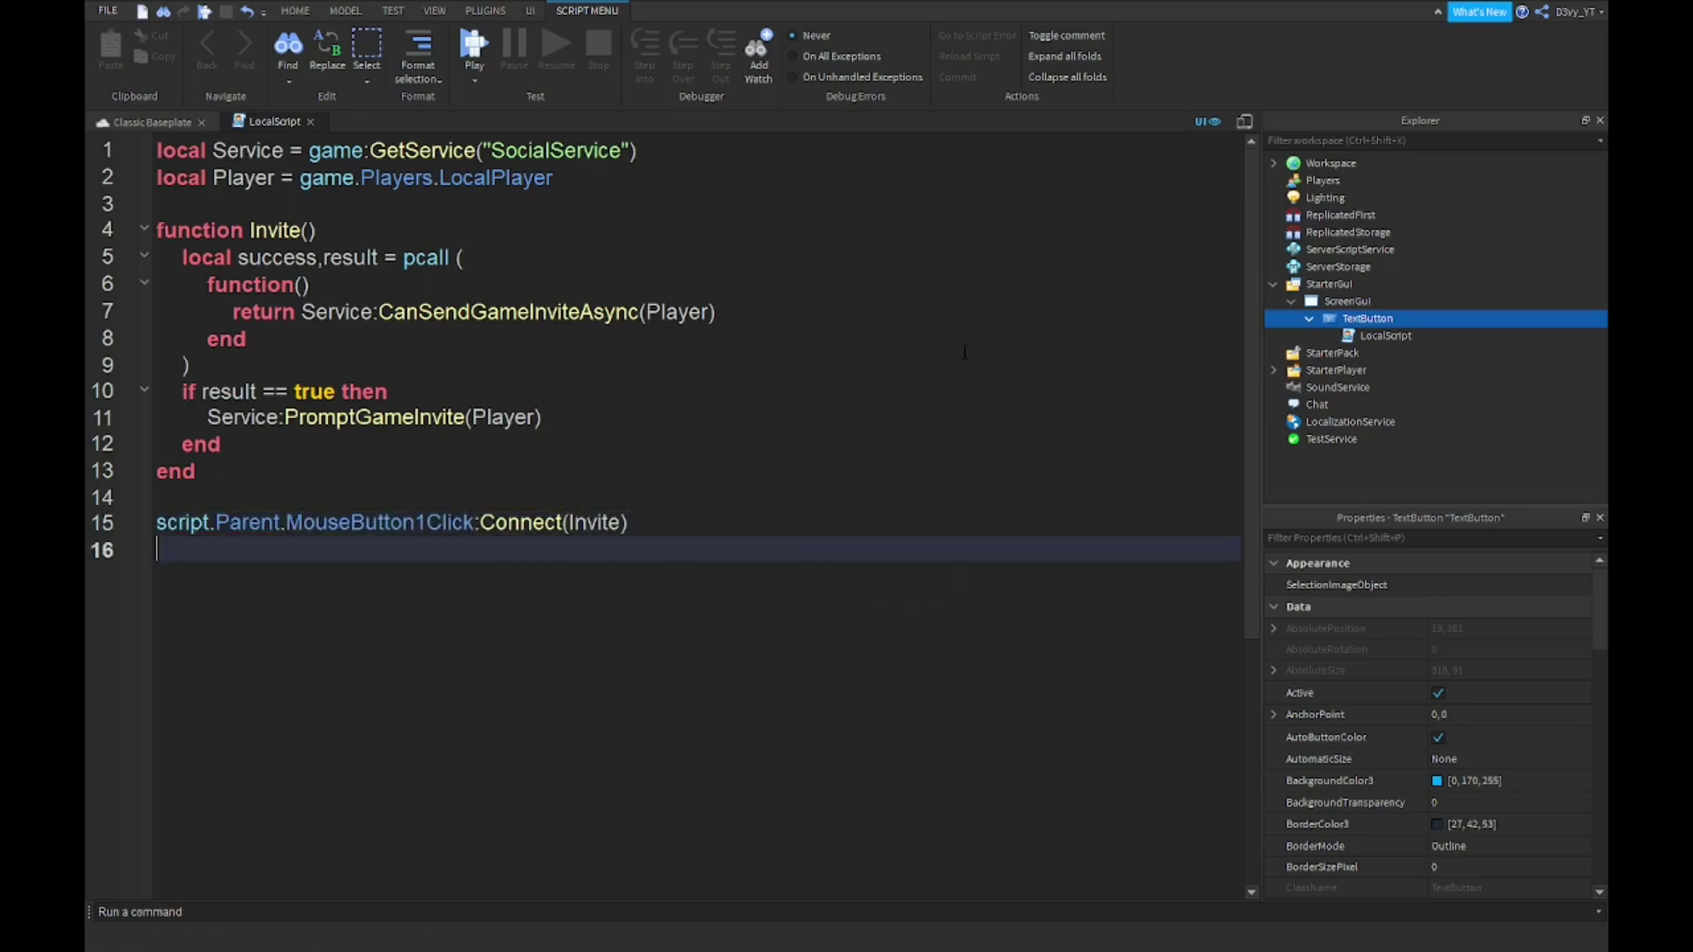
pyautogui.write('script.Parent.To')
pyautogui.press('Tab')
pyautogui.write(':Co')
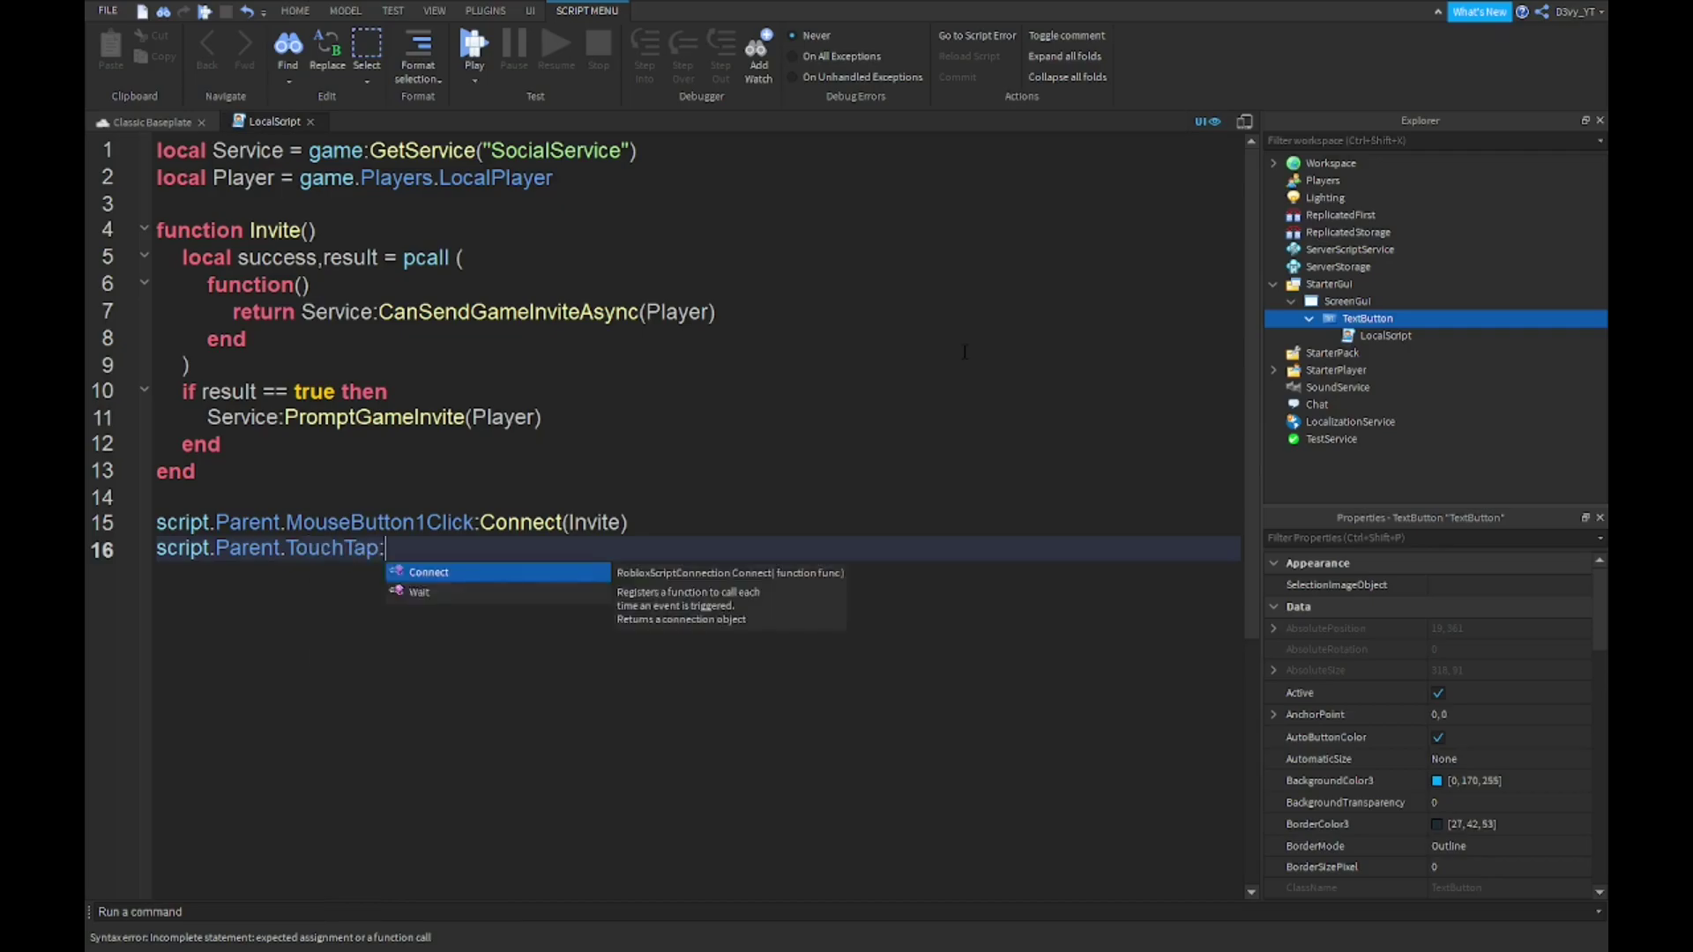
pyautogui.press('Tab')
pyautogui.write('(I')
pyautogui.press('Tab')
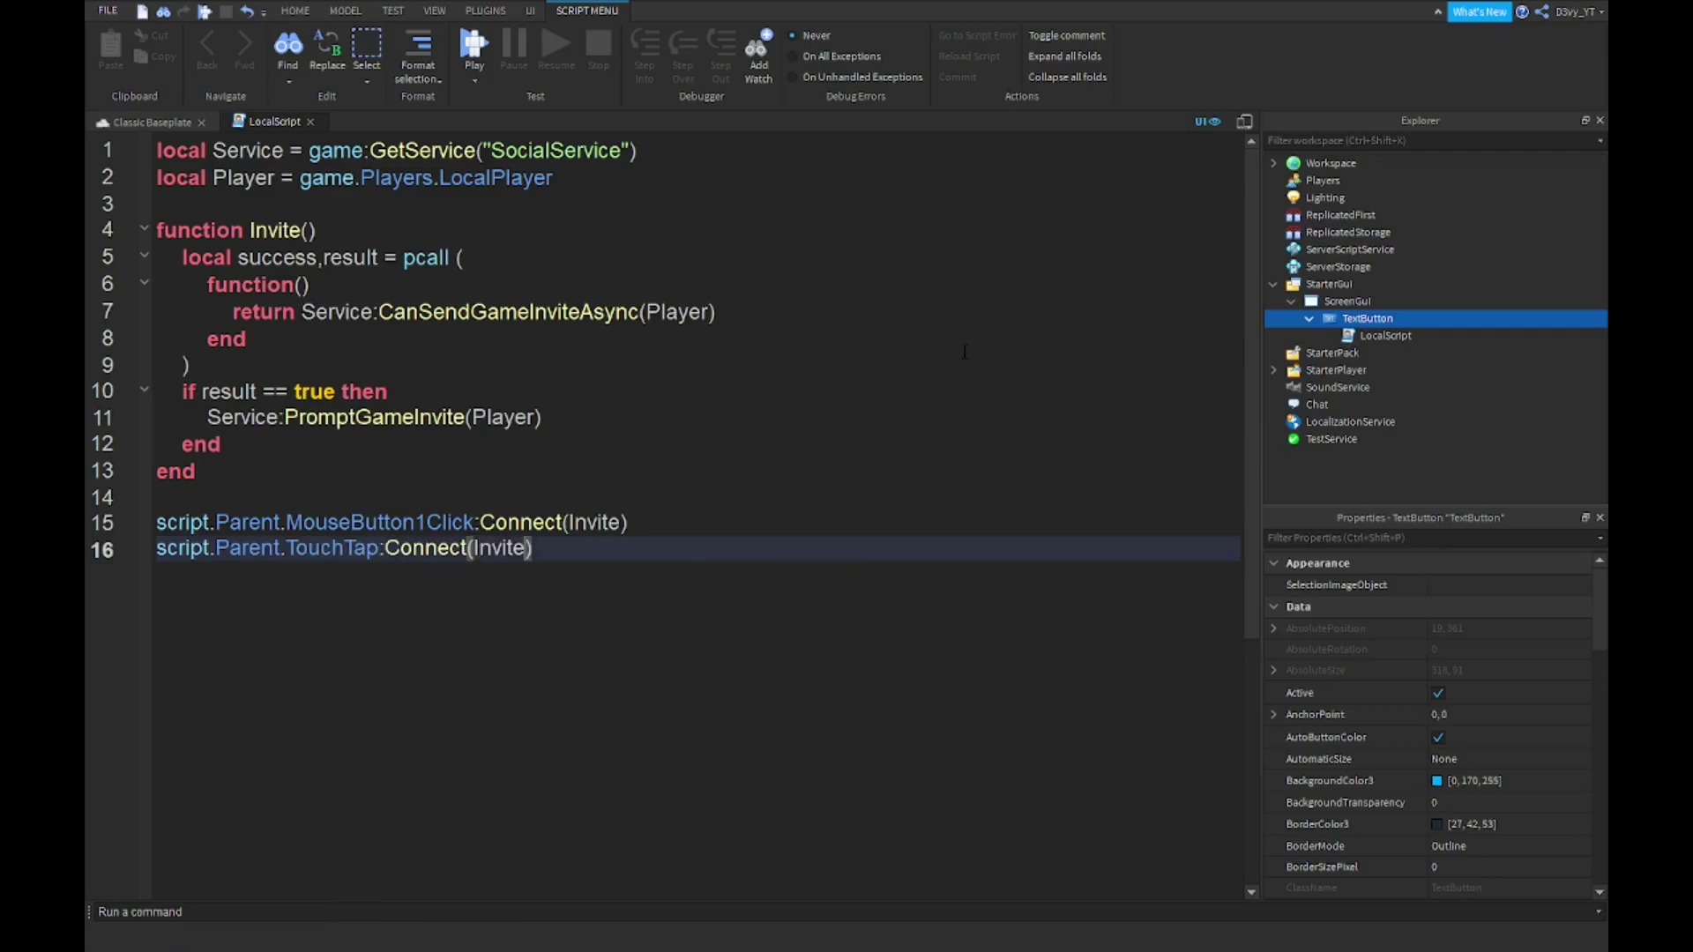
pyautogui.hotkey('ctrl', 'a')
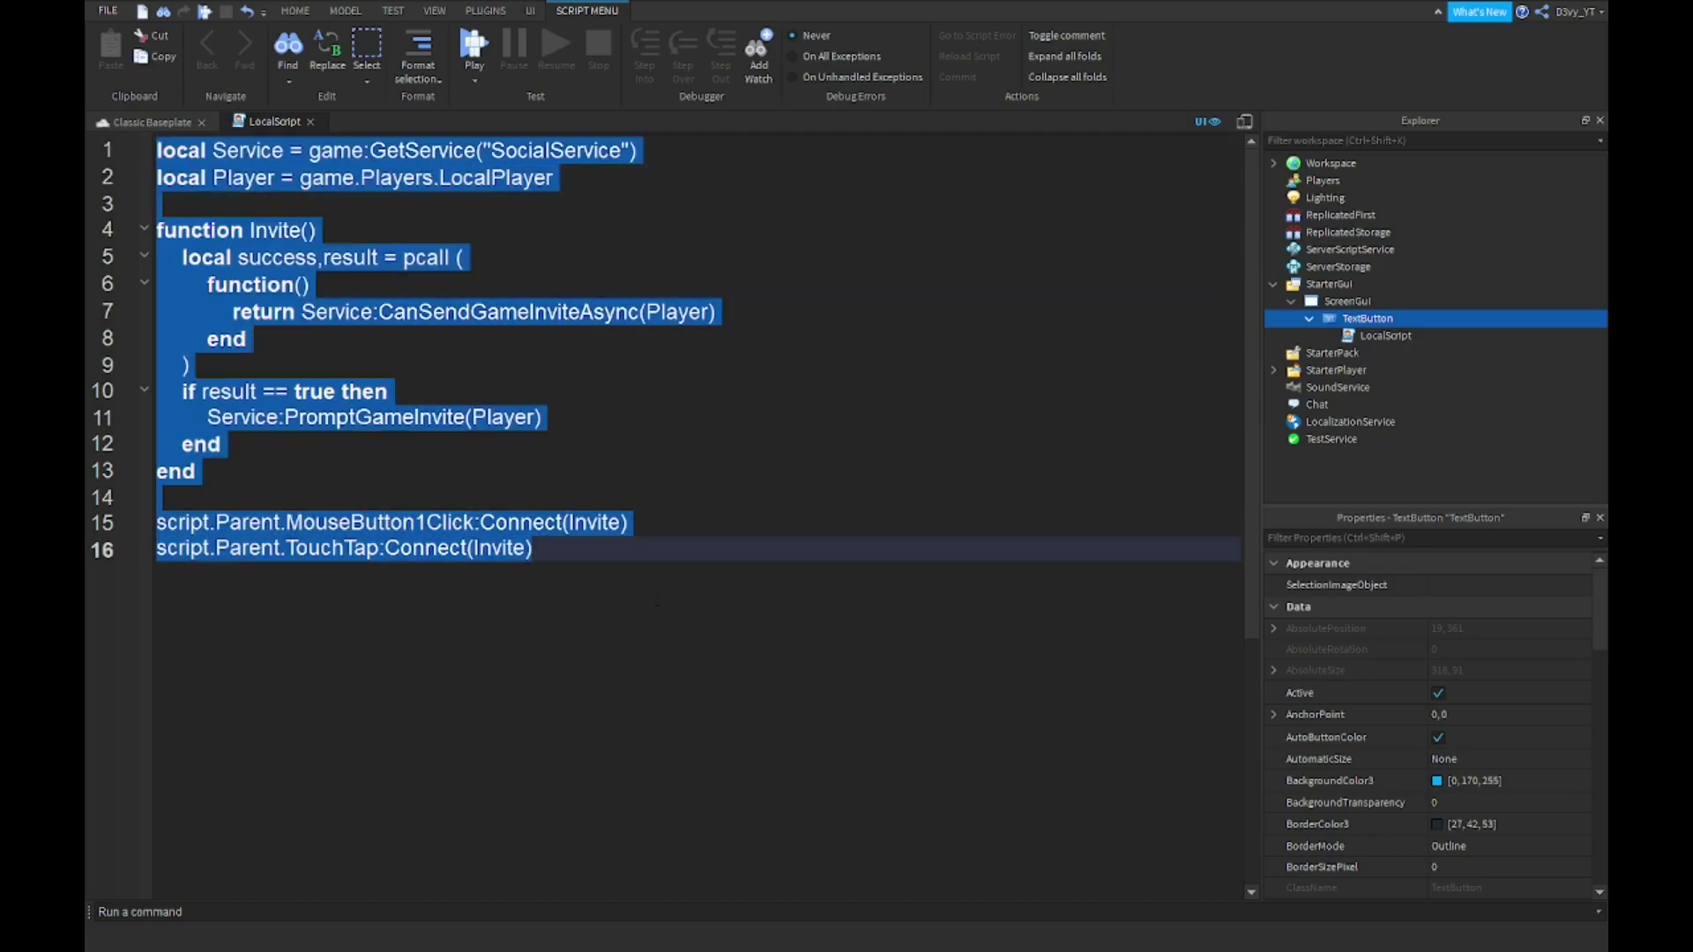
pyautogui.click(717, 537)
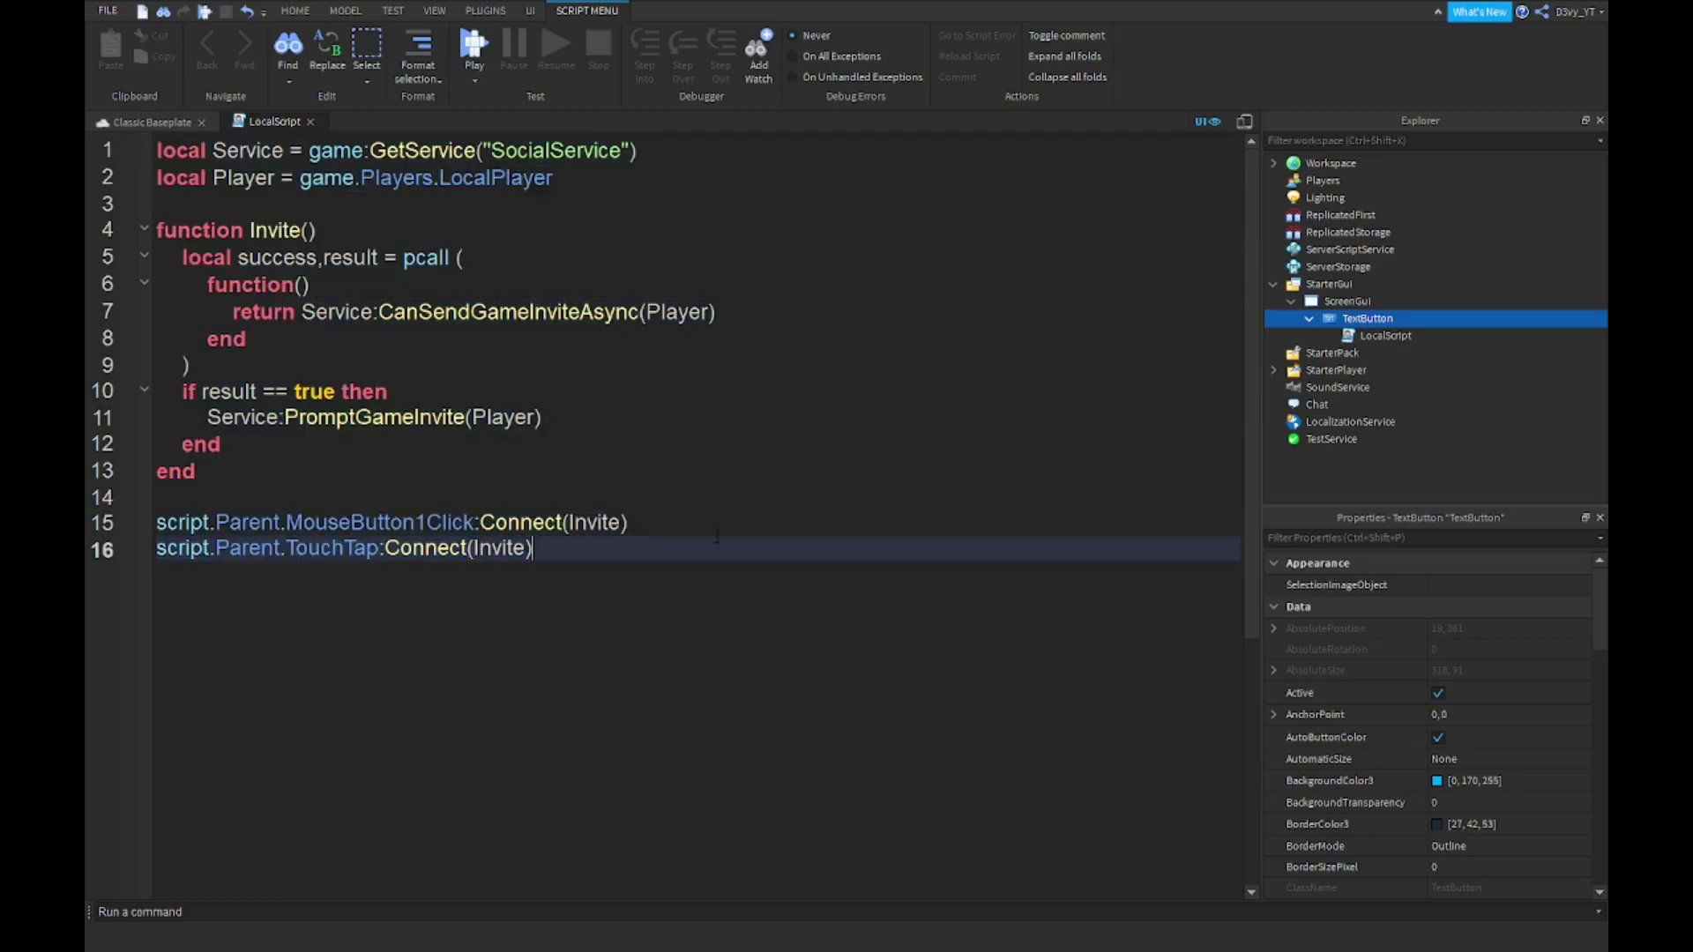
# Step: Close the script editor, collapse StarterGui in Explorer, and start a playtest with F5
pyautogui.click(313, 120)
pyautogui.click(575, 469)
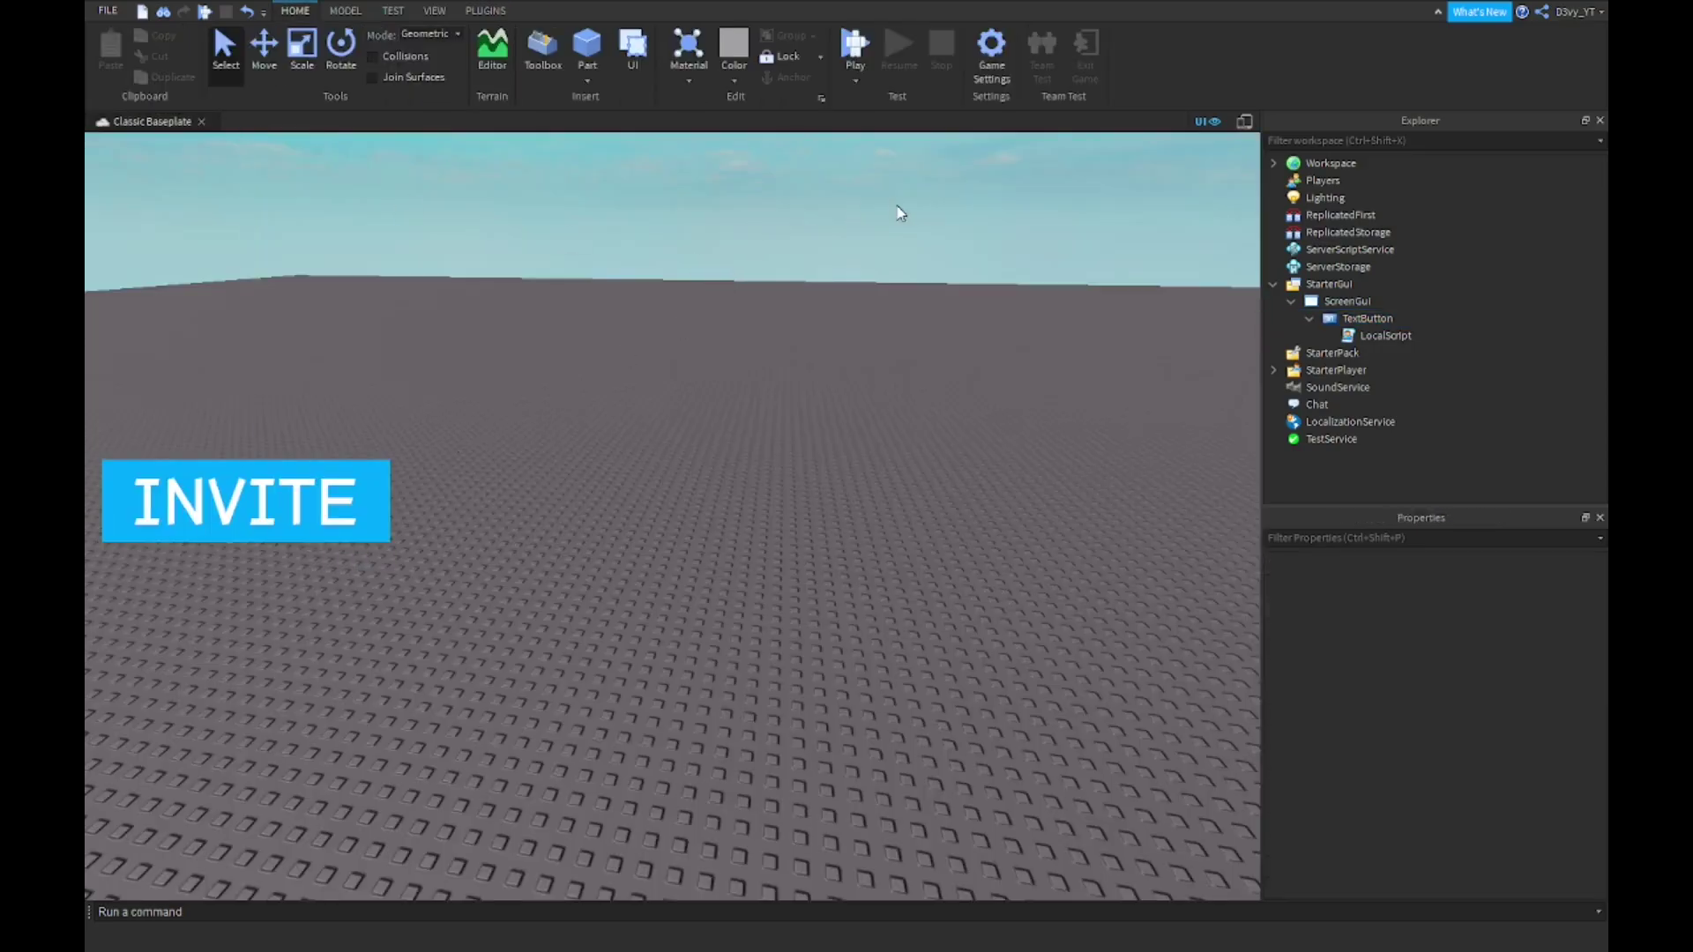
pyautogui.click(1306, 318)
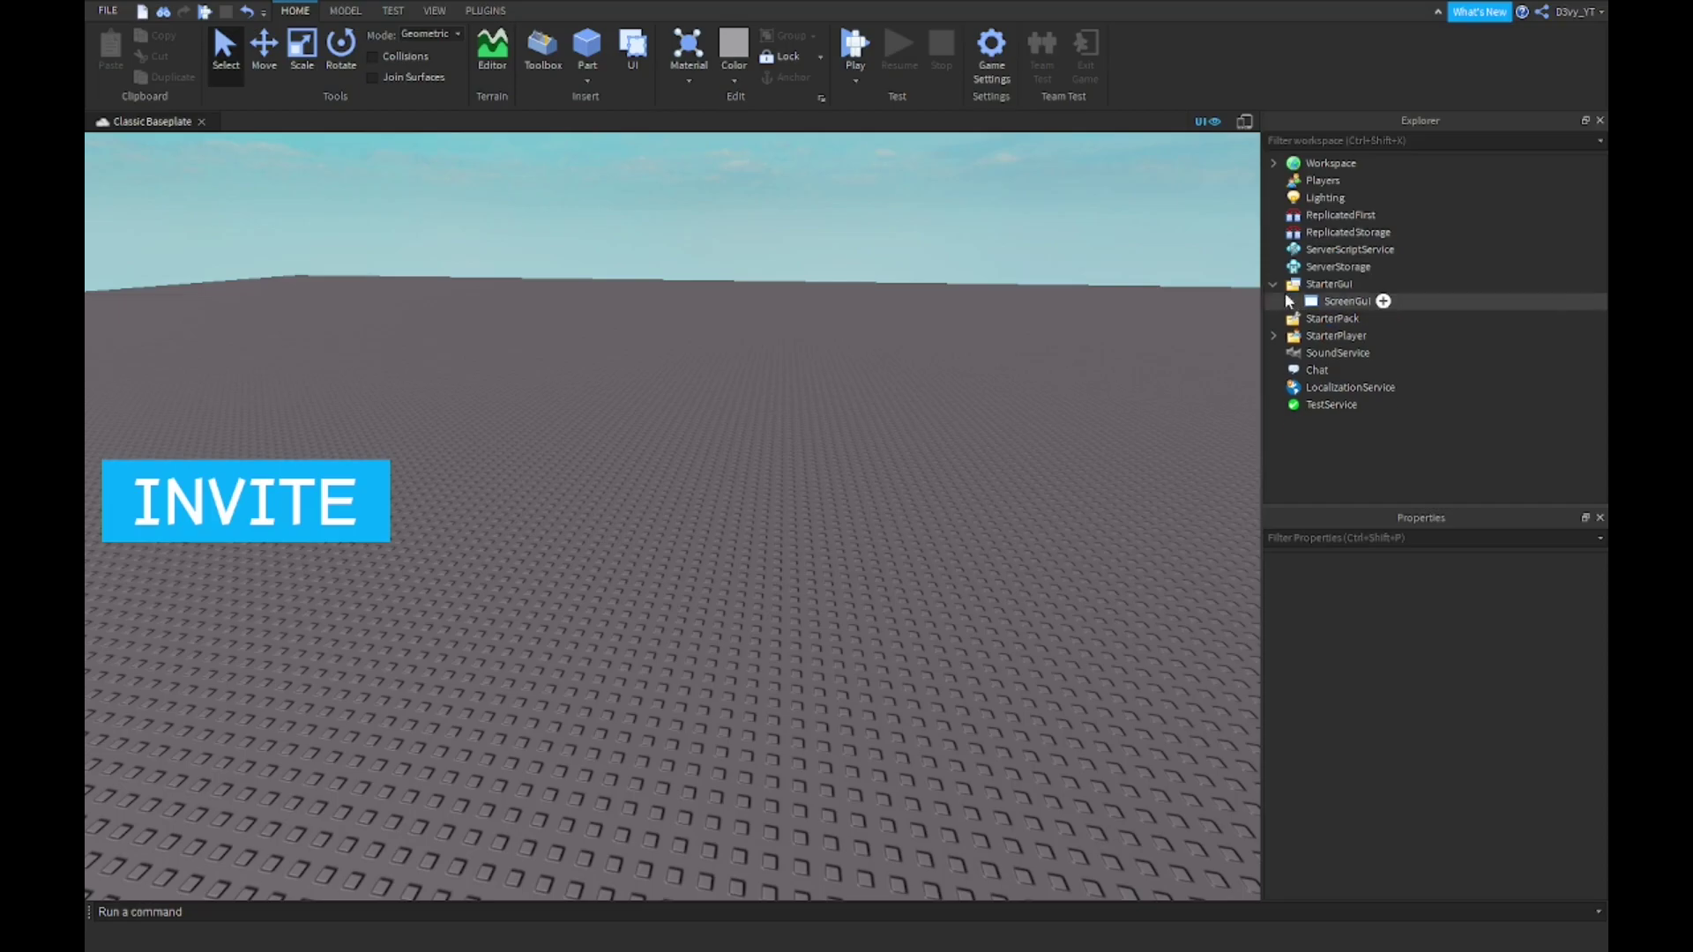
pyautogui.click(1274, 284)
pyautogui.press('F5')
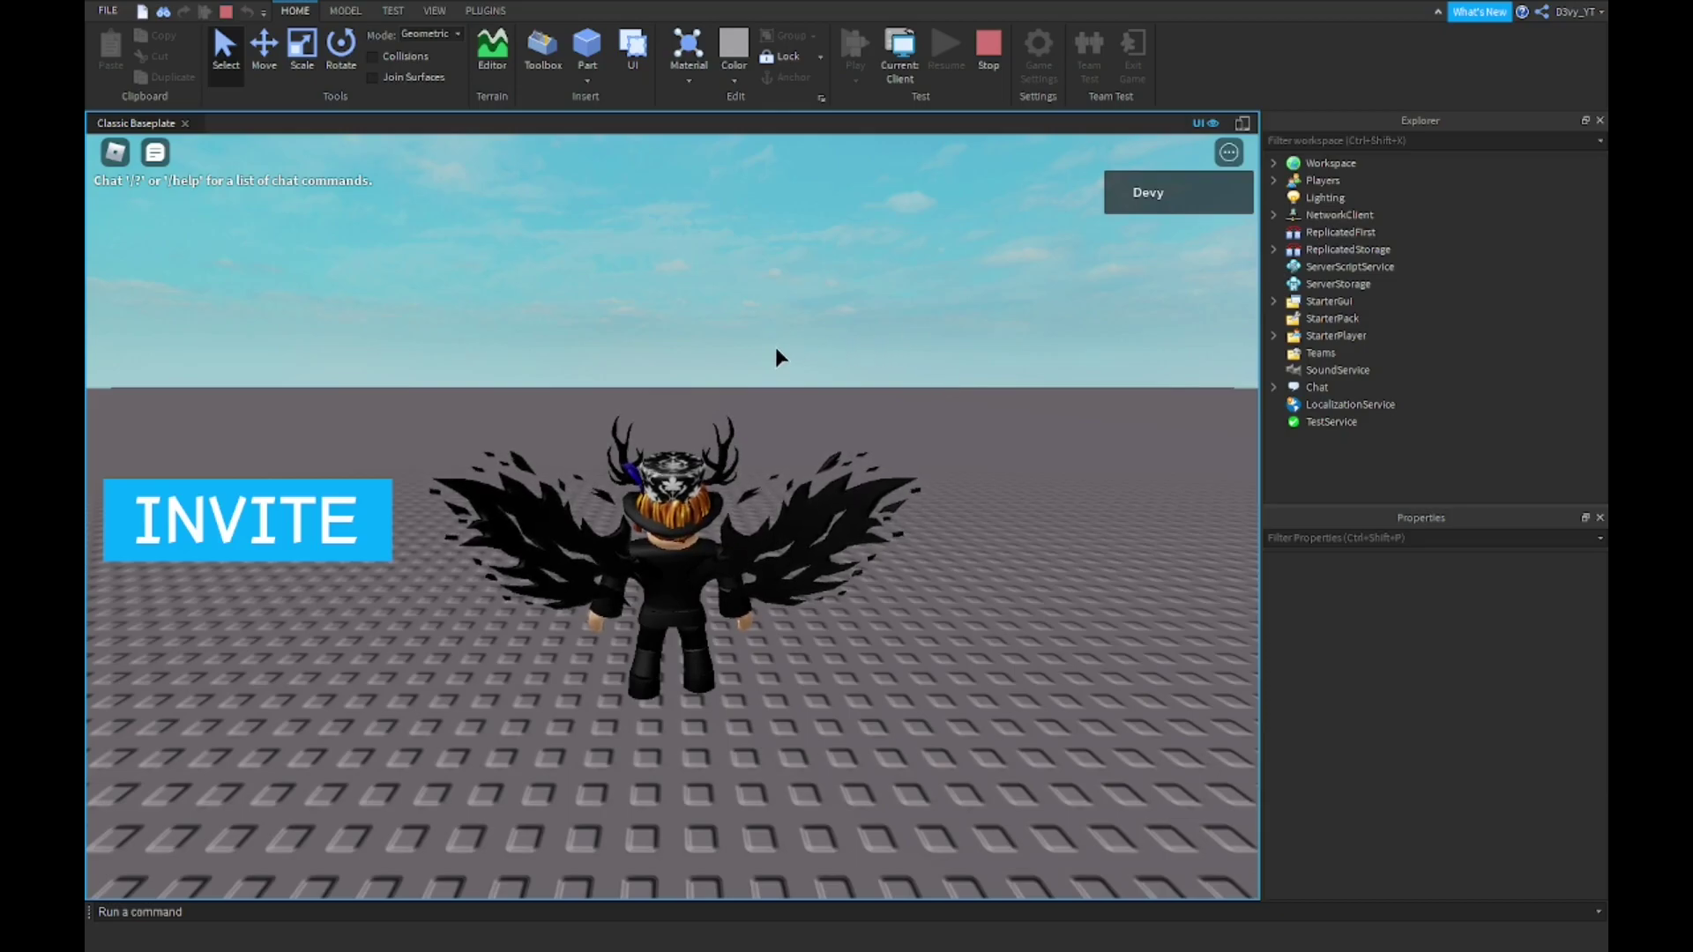
pyautogui.moveTo(775, 347); pyautogui.dragTo(759, 366, button='right')
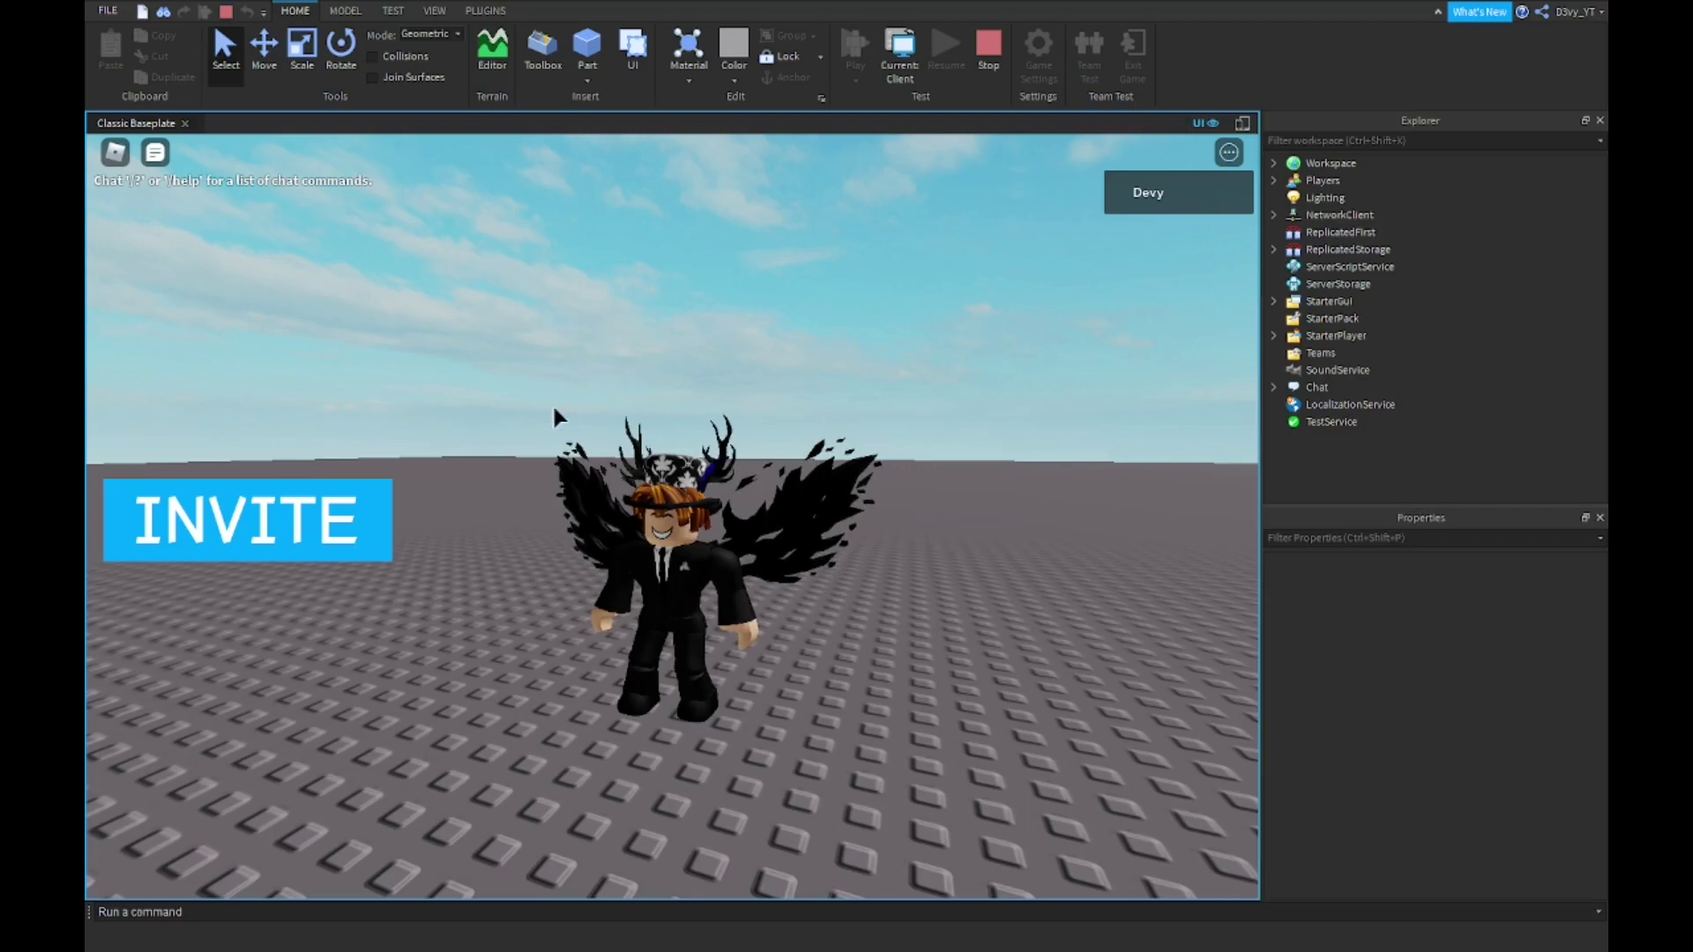
pyautogui.click(257, 530)
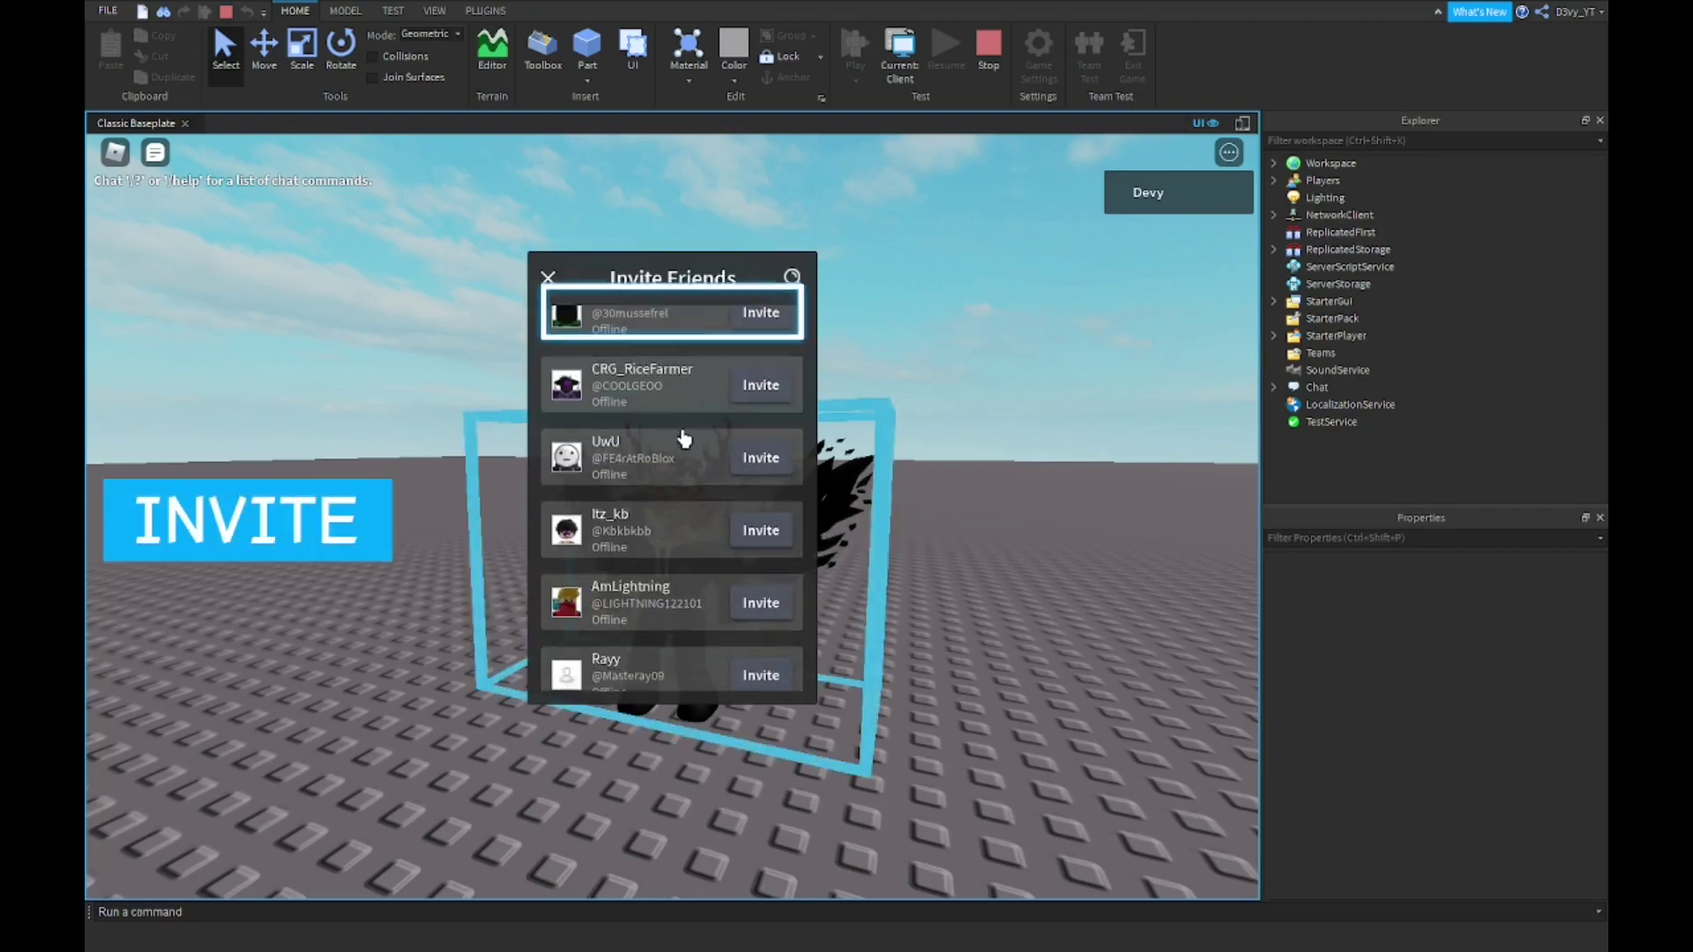
pyautogui.scroll(-5, 697, 438)
pyautogui.scroll(5, 730, 436)
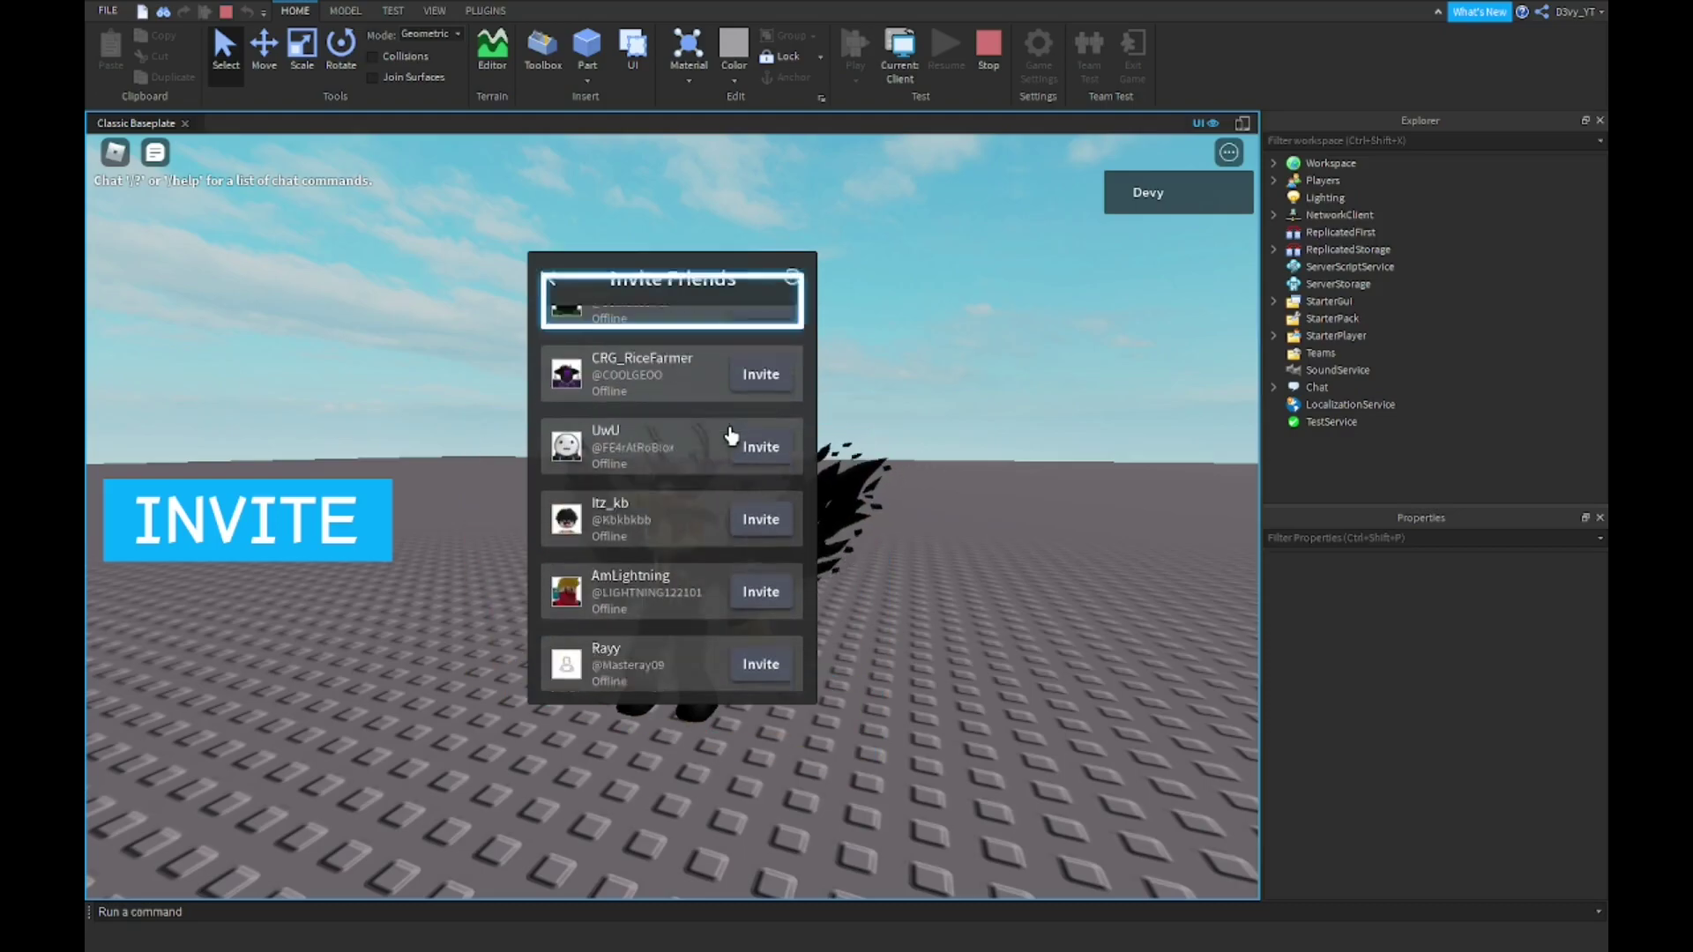
pyautogui.scroll(-5, 623, 423)
pyautogui.scroll(5, 661, 389)
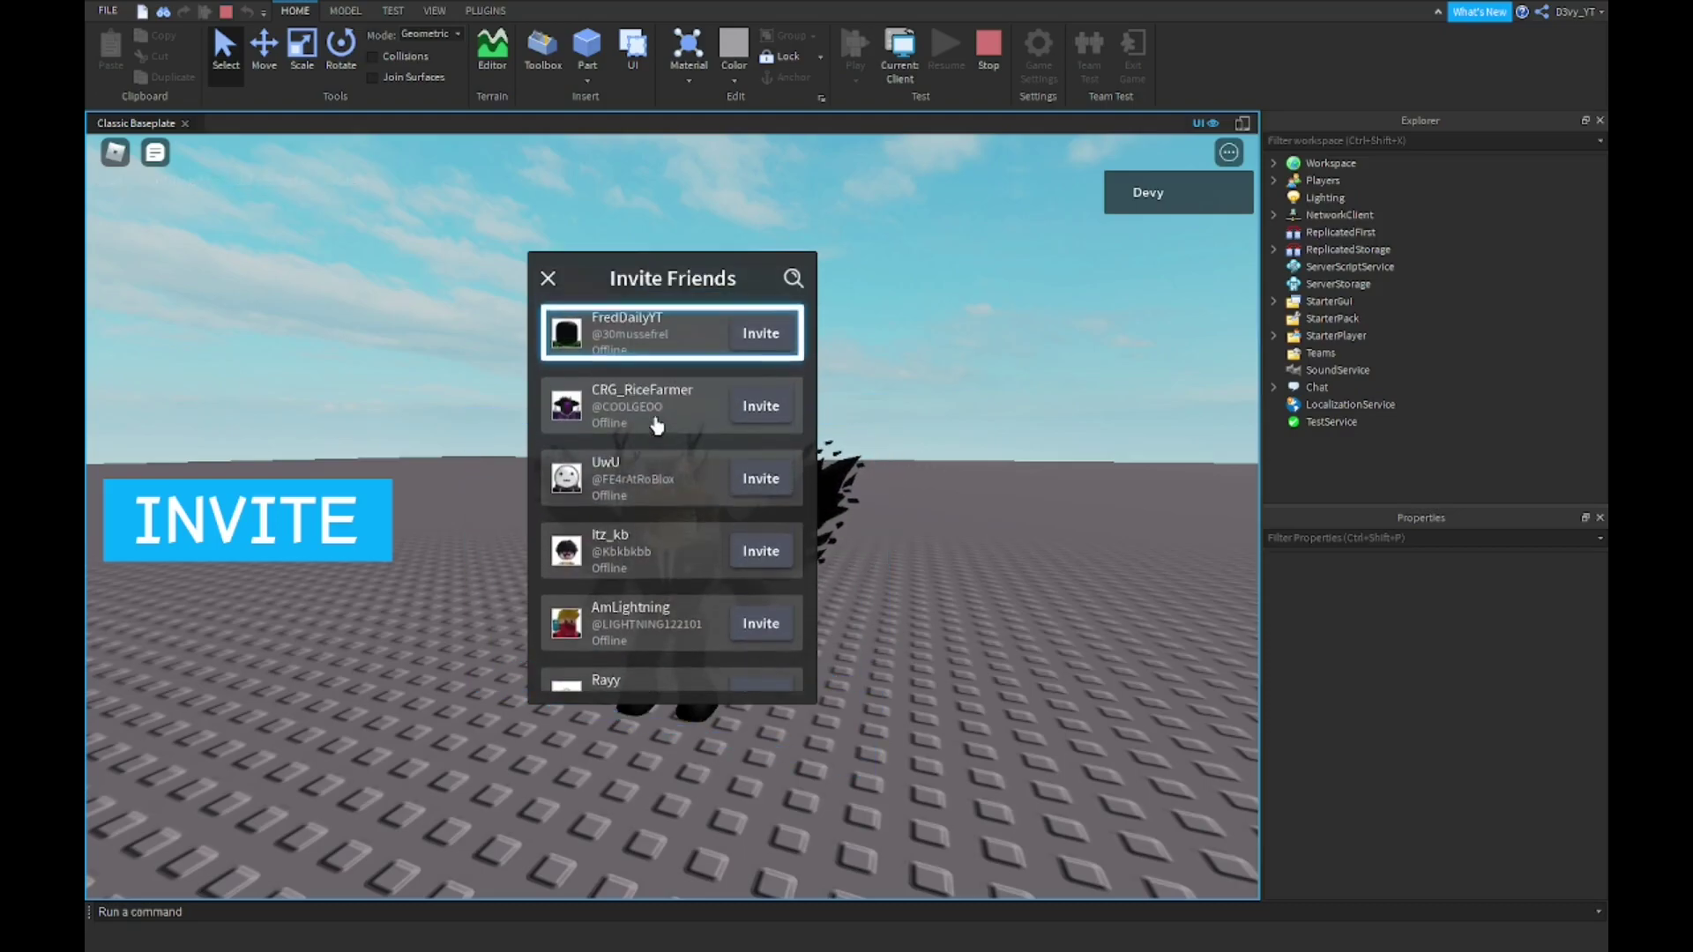
pyautogui.scroll(-5, 670, 436)
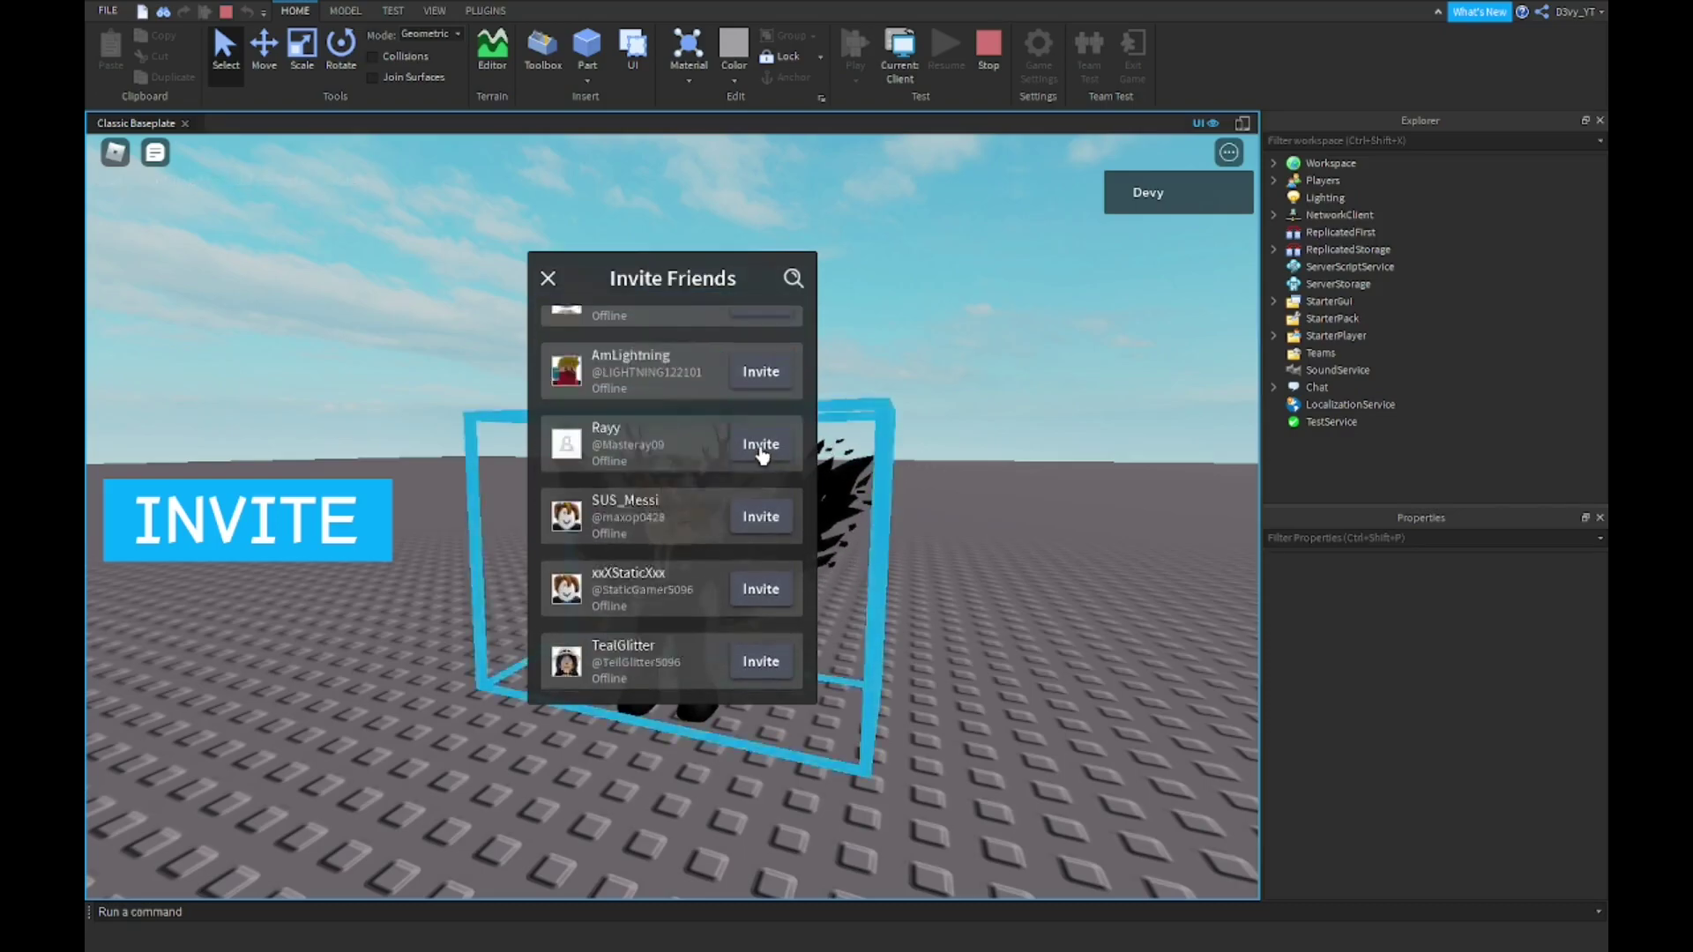
pyautogui.click(547, 280)
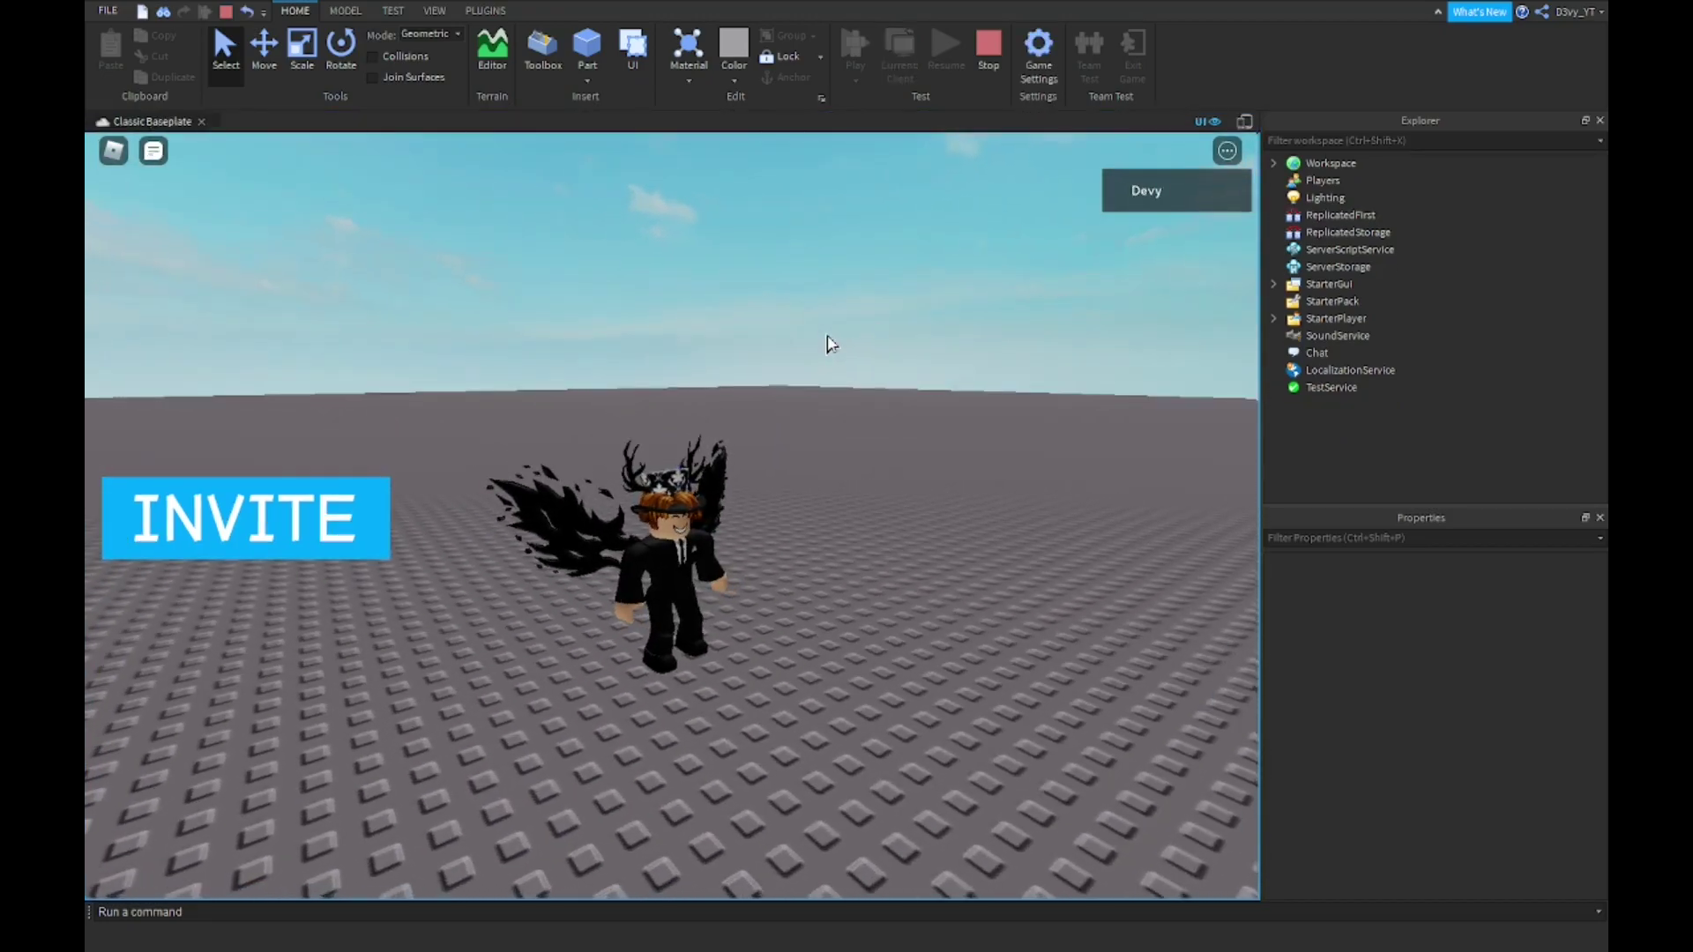
# Step: Stop the playtest with Shift+F5 and publish the place as a new game named 'Invite Video Test'
pyautogui.hotkey('shift', 'F5')
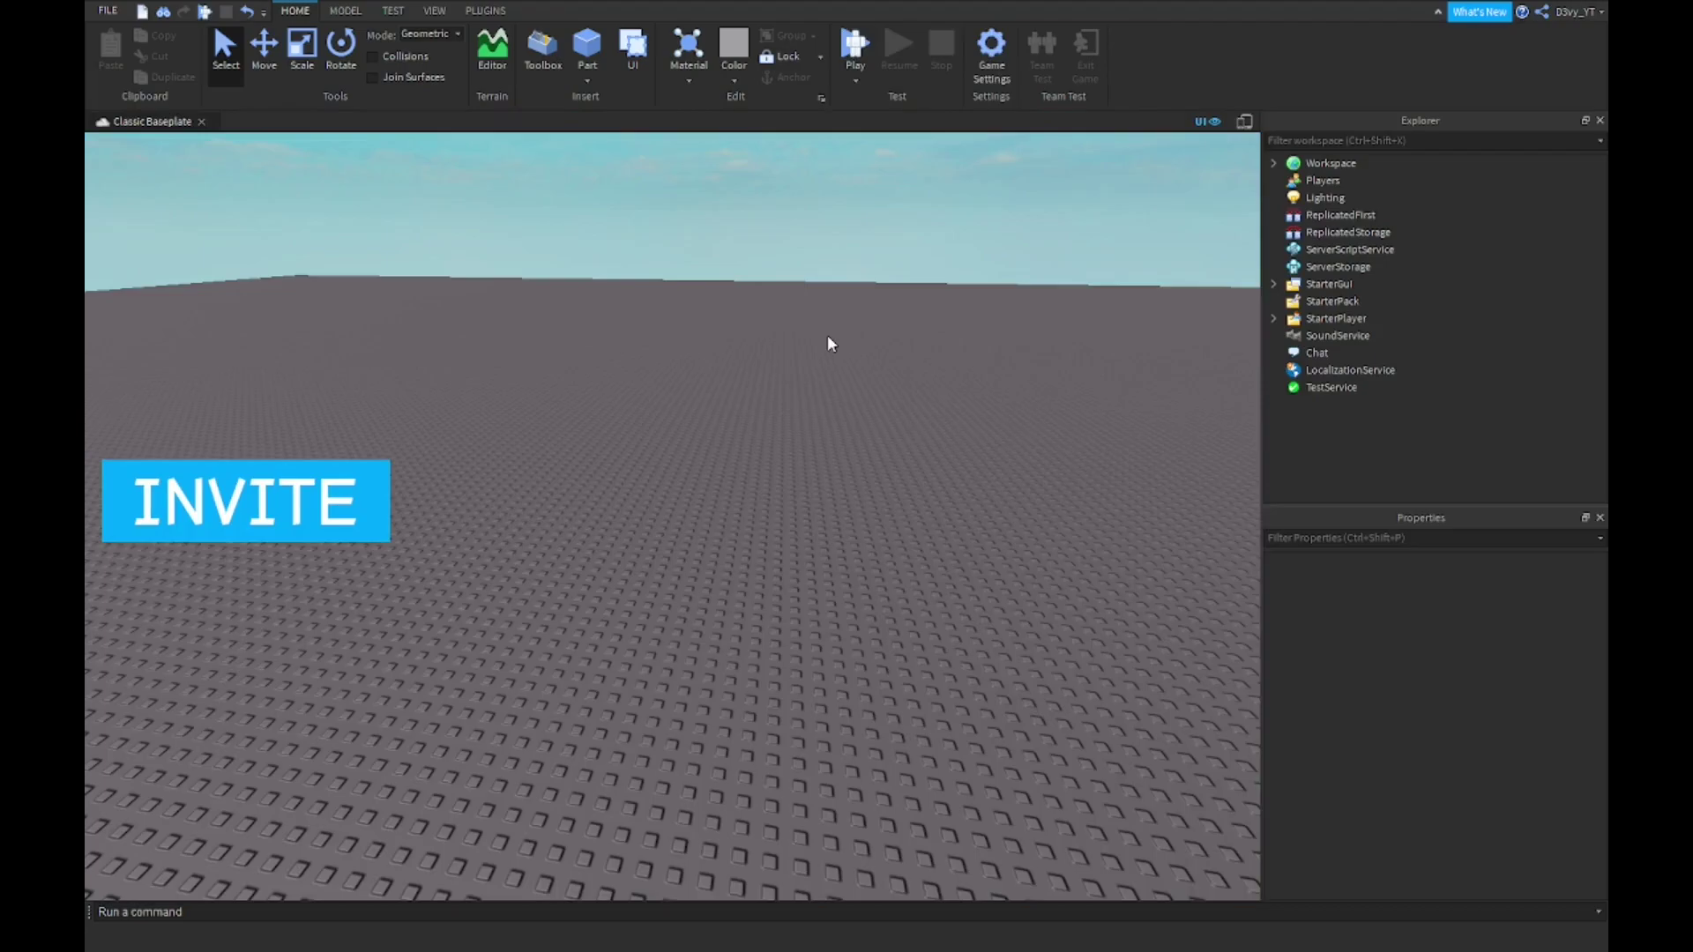
pyautogui.click(1007, 69)
pyautogui.click(873, 319)
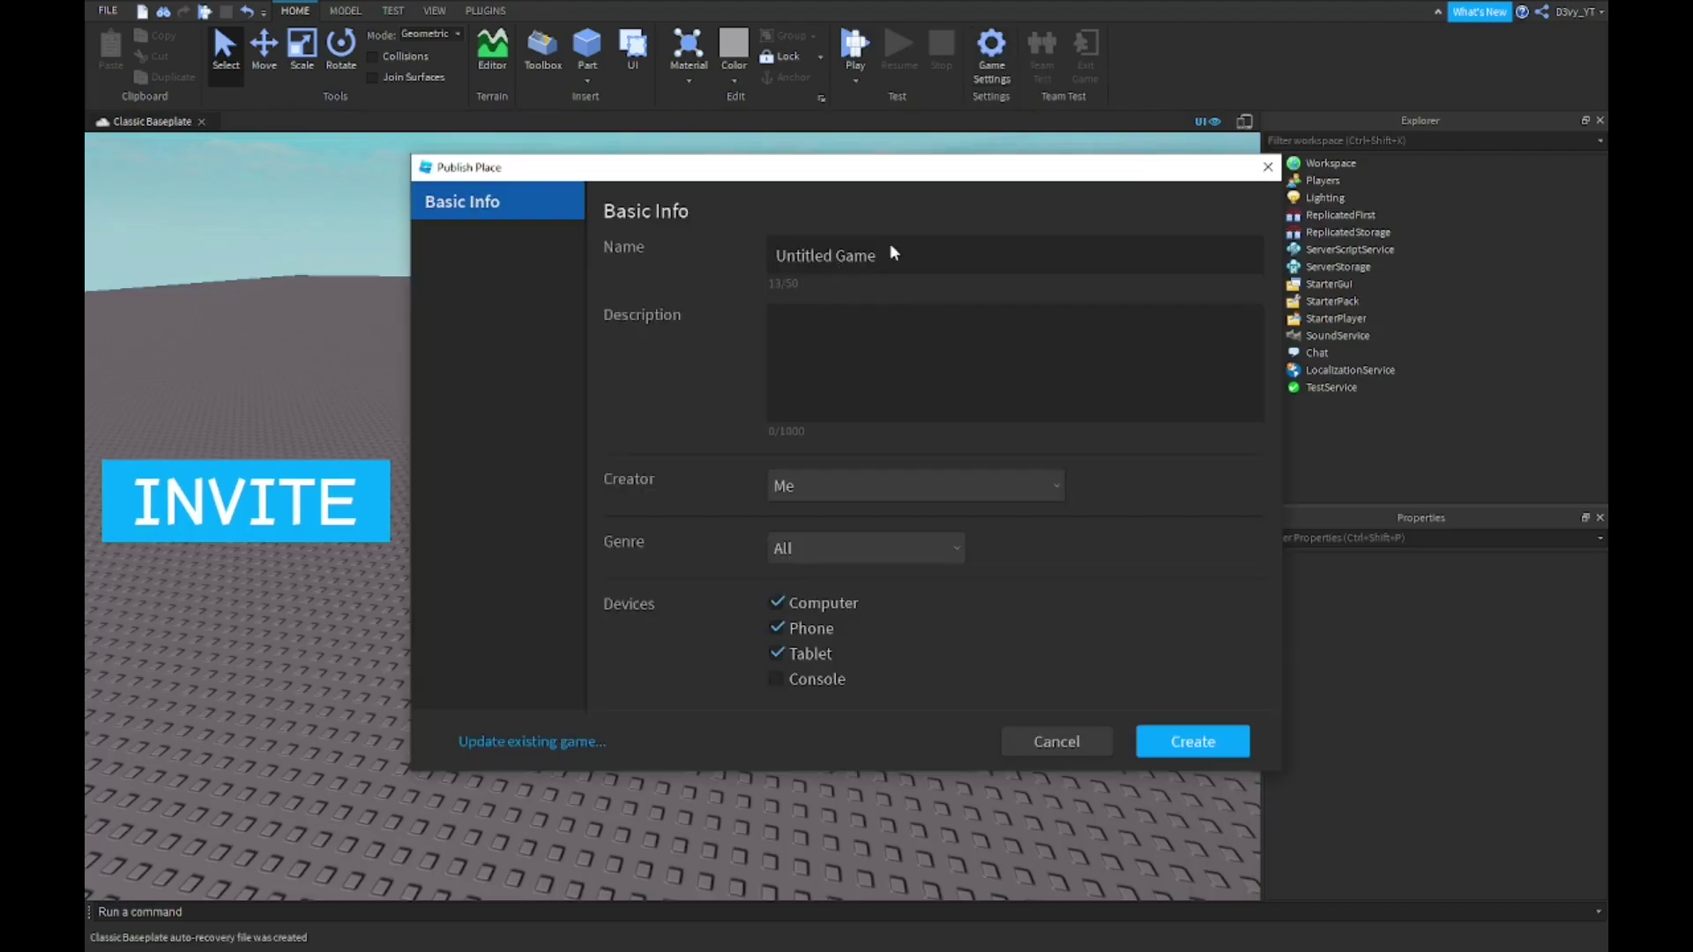
pyautogui.moveTo(866, 269); pyautogui.dragTo(691, 262)
pyautogui.write('Invite')
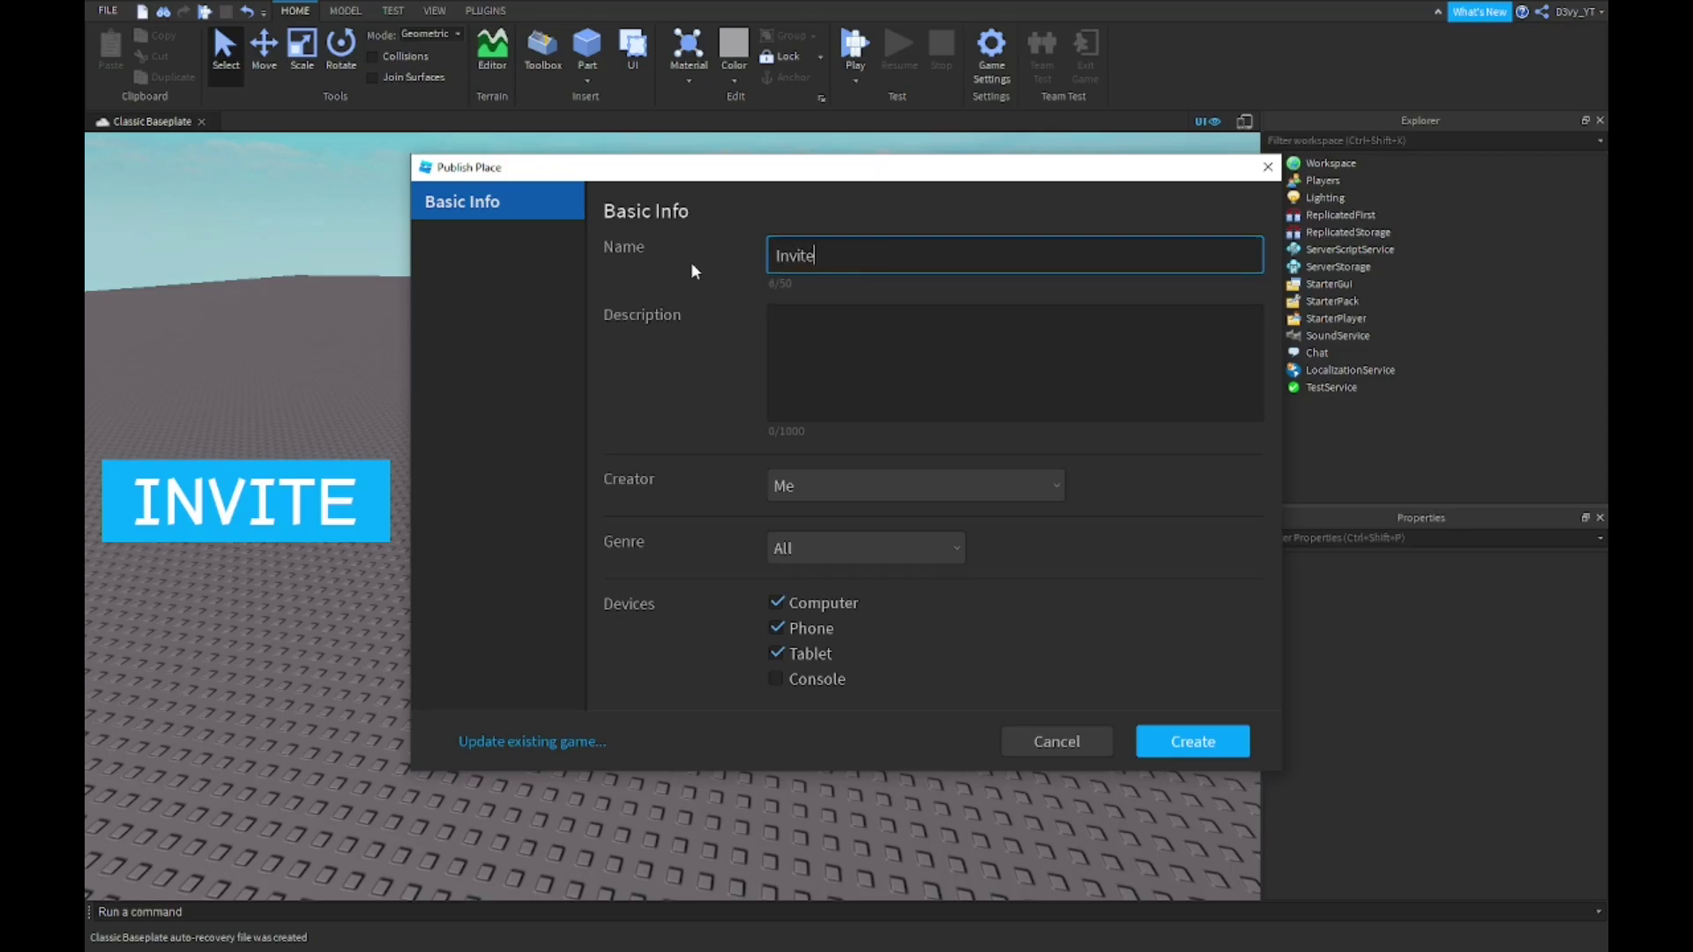
pyautogui.write(' Video Test')
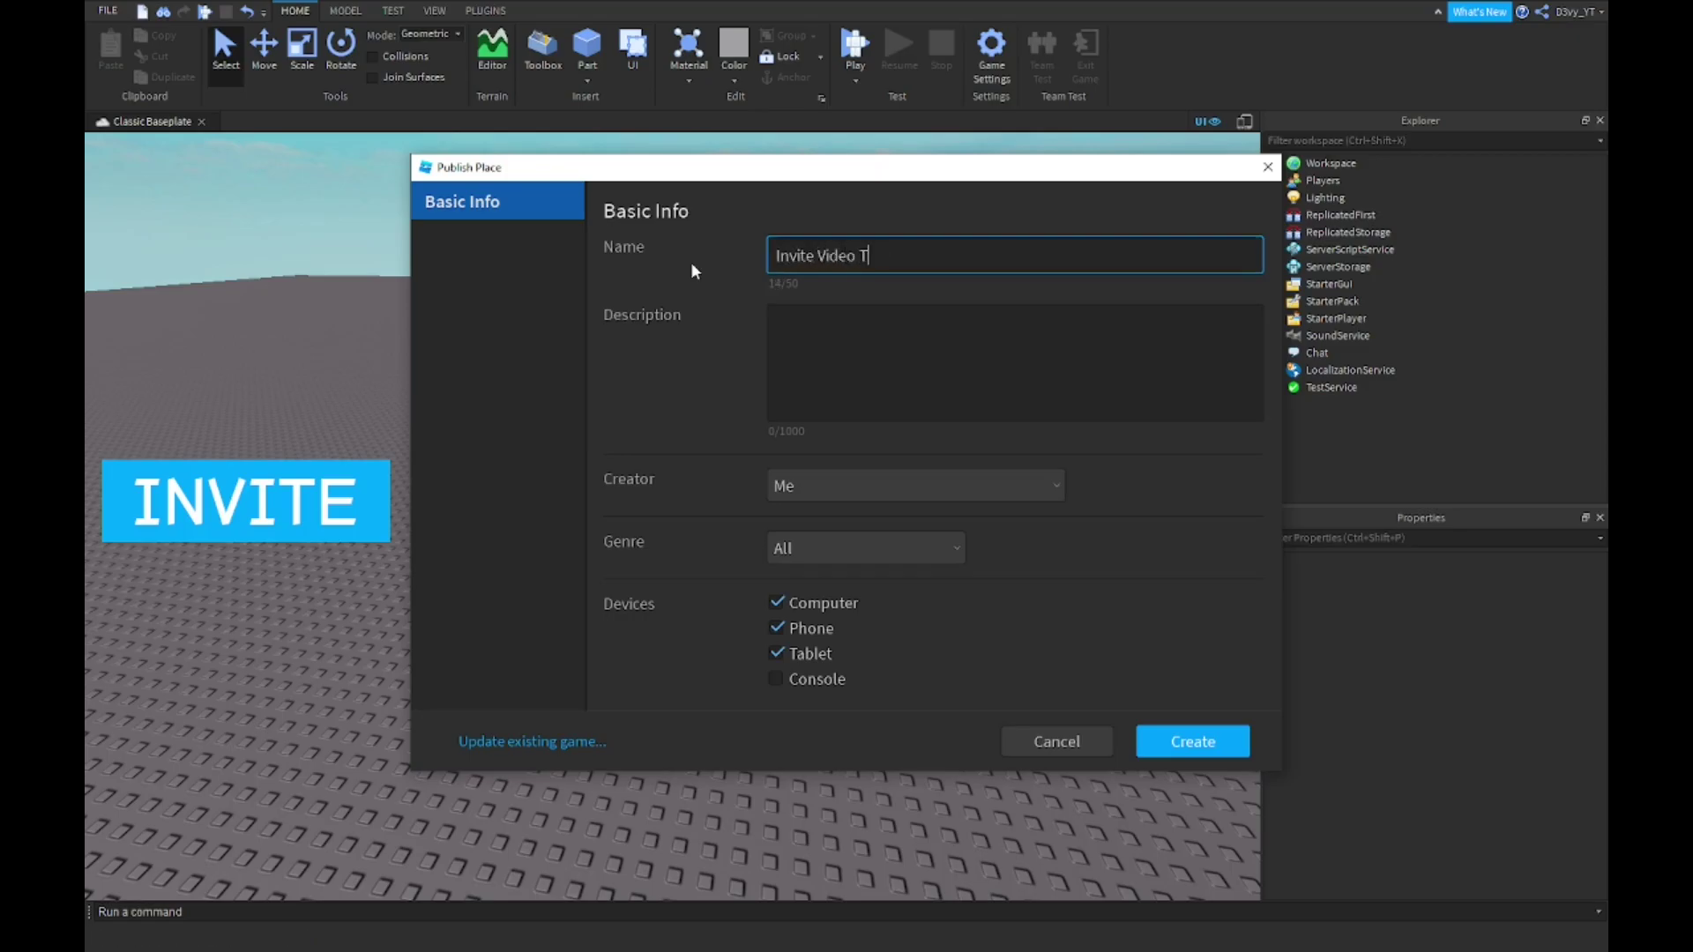
pyautogui.click(1186, 745)
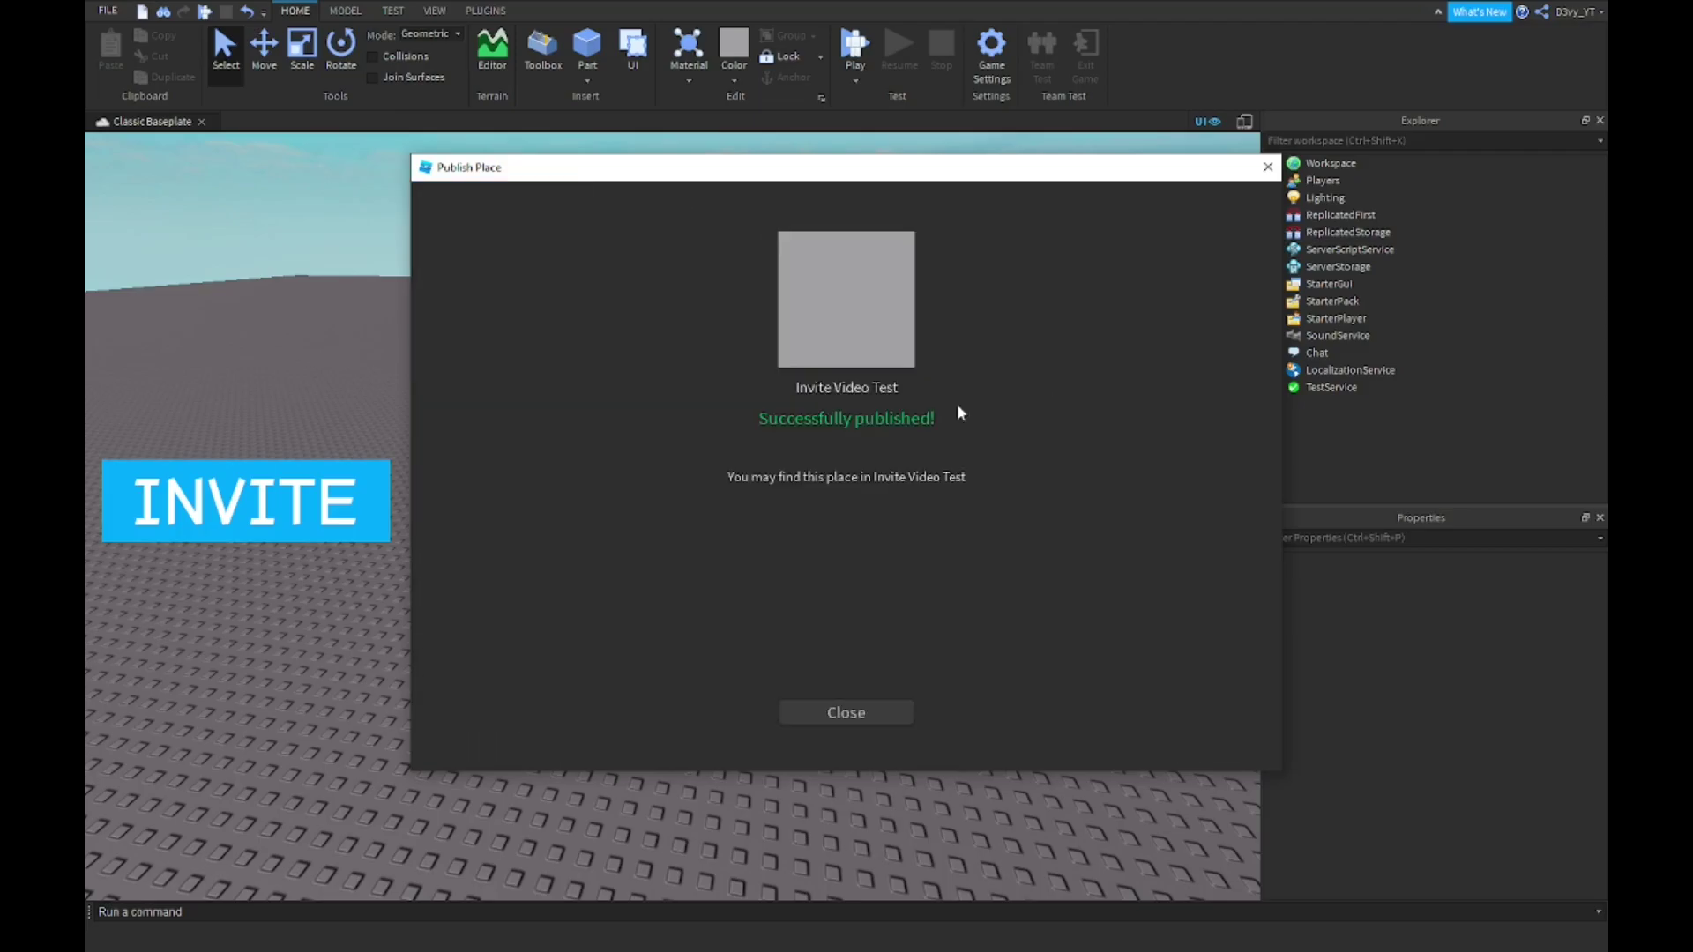
# Step: In the fullscreen game, click INVITE and send an invite to the second test account
pyautogui.click(876, 712)
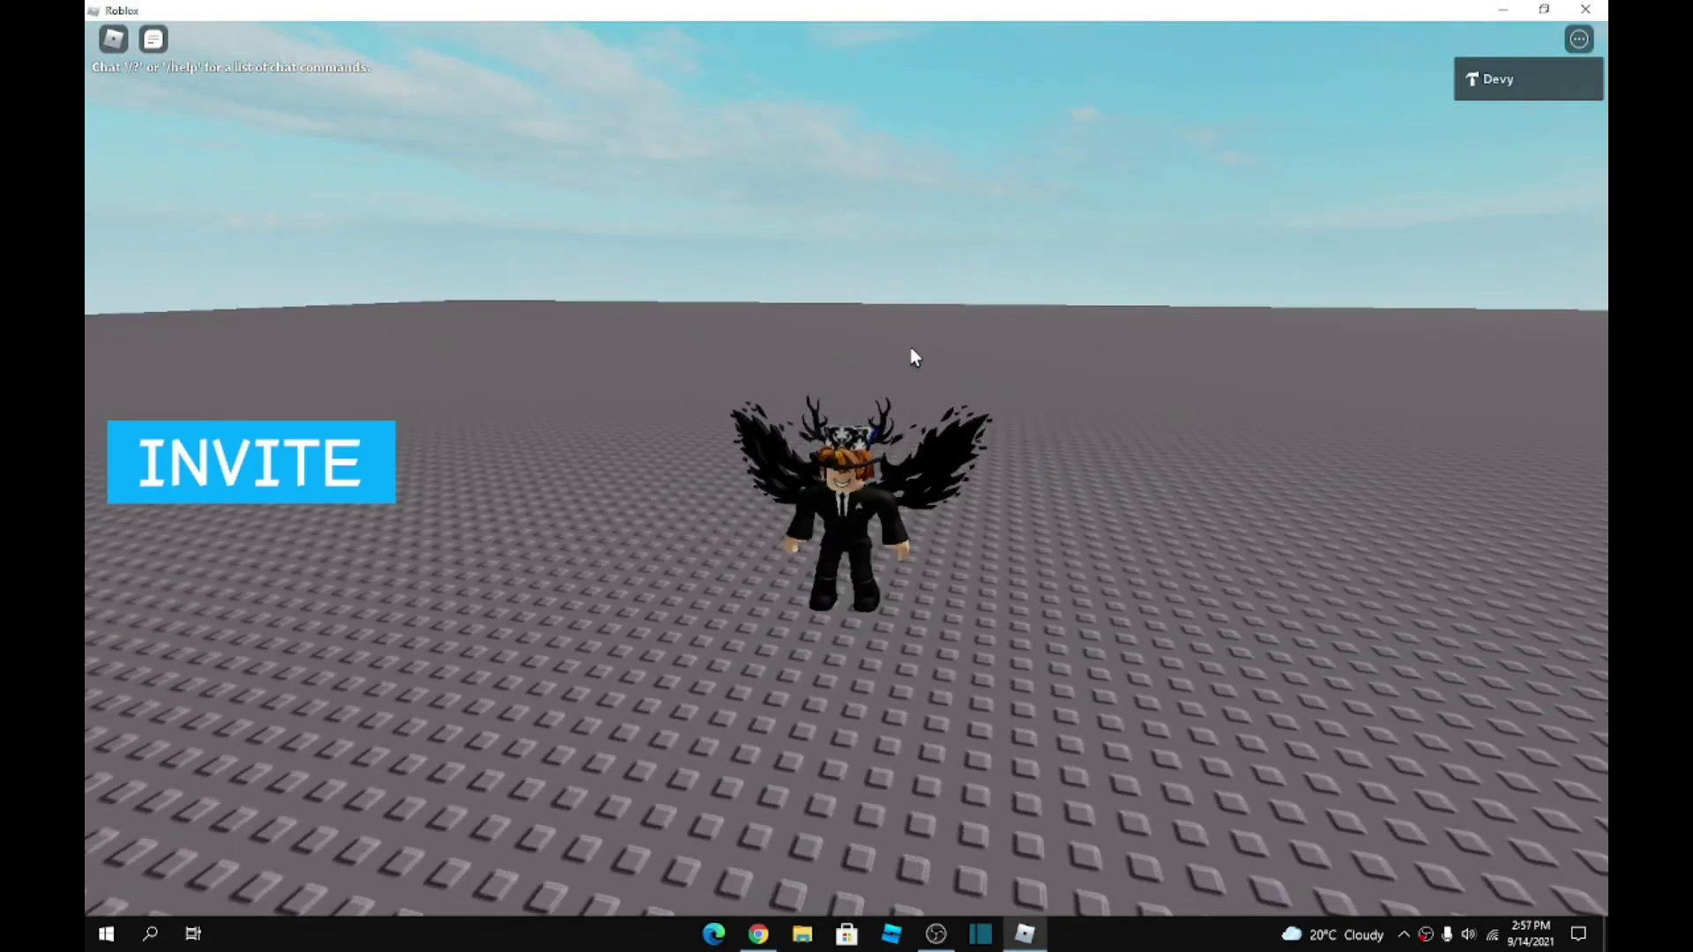
pyautogui.press('F11')
pyautogui.click(293, 473)
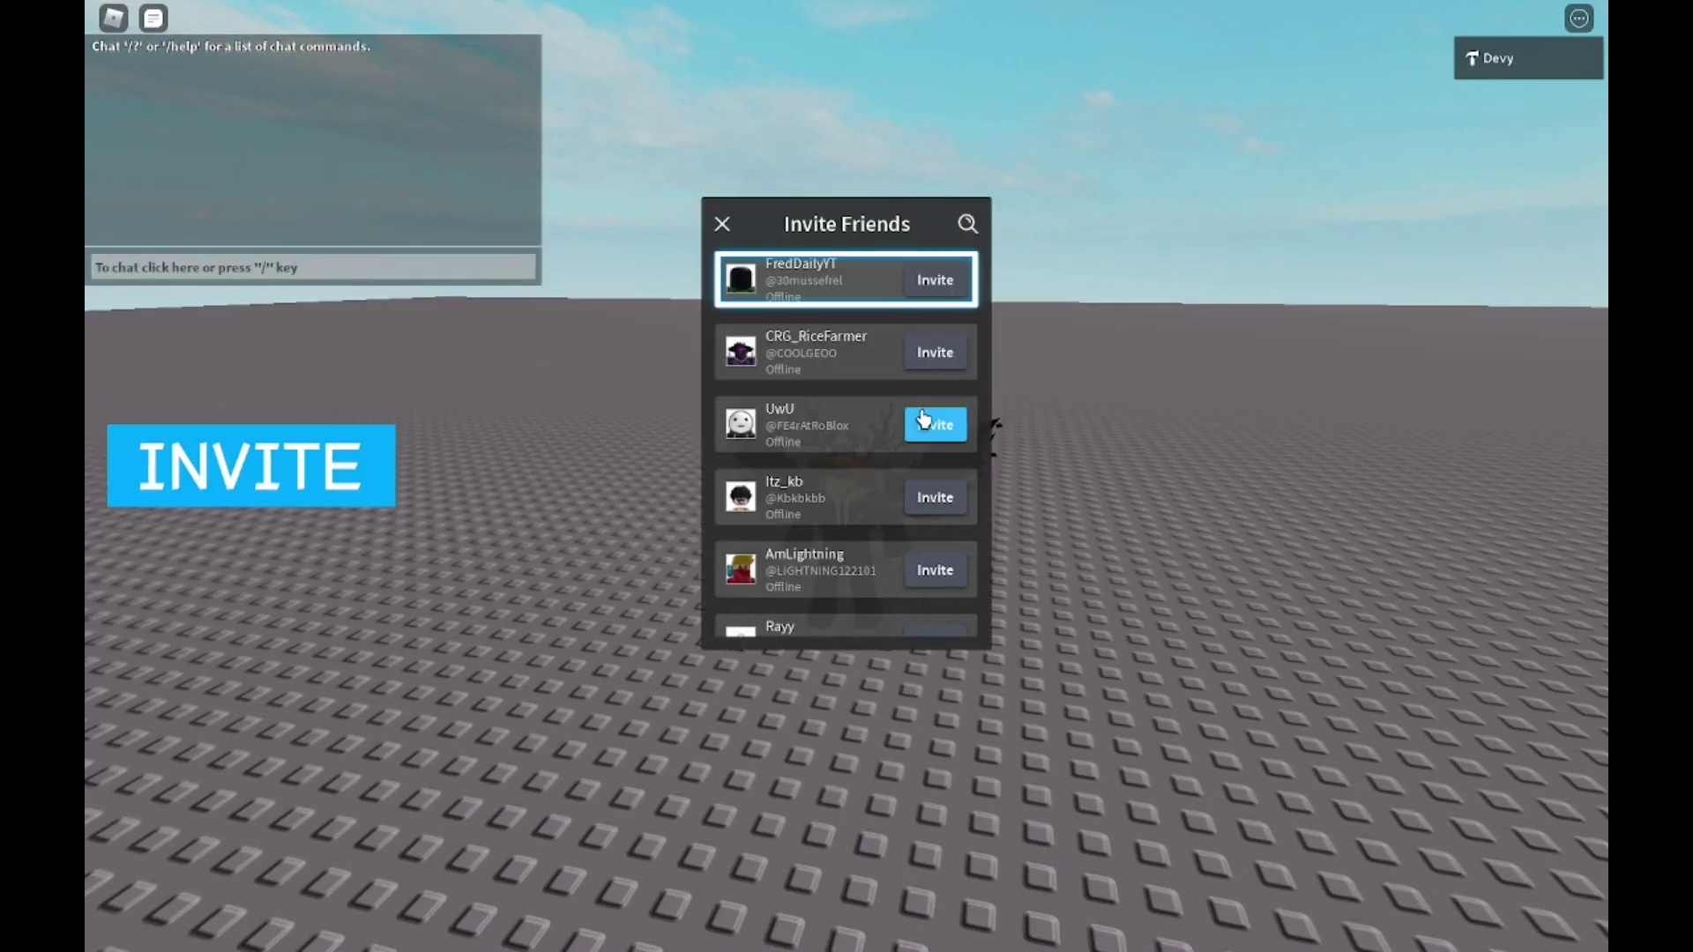
pyautogui.scroll(-2, 898, 429)
pyautogui.scroll(-2, 898, 430)
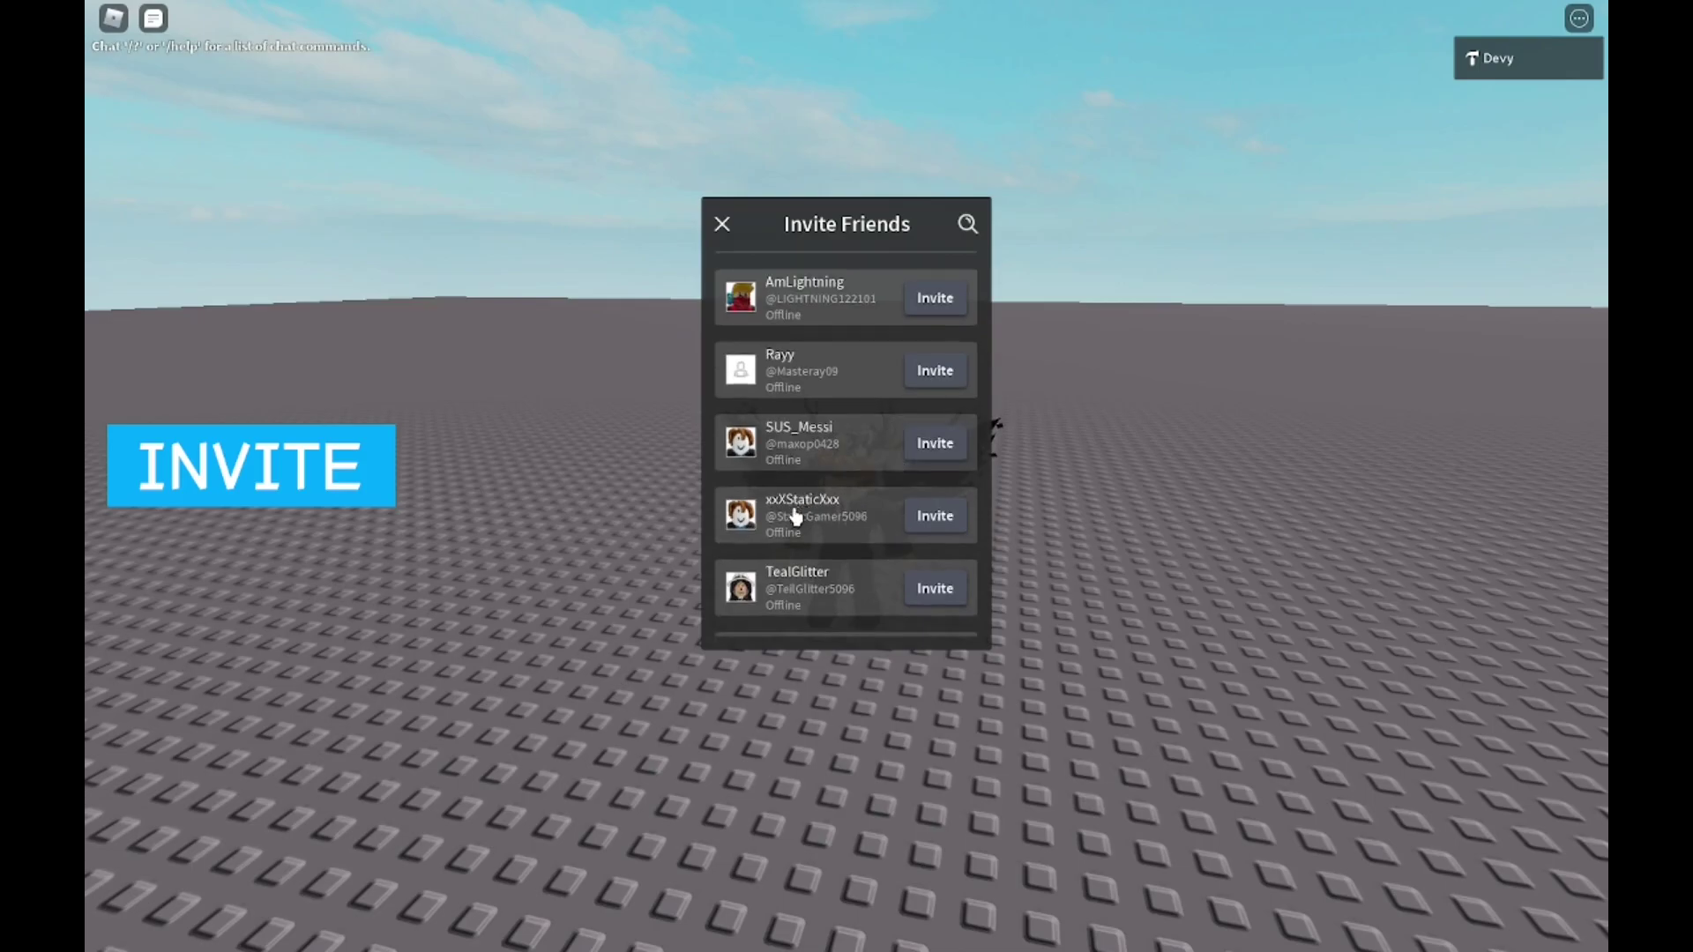
pyautogui.click(935, 516)
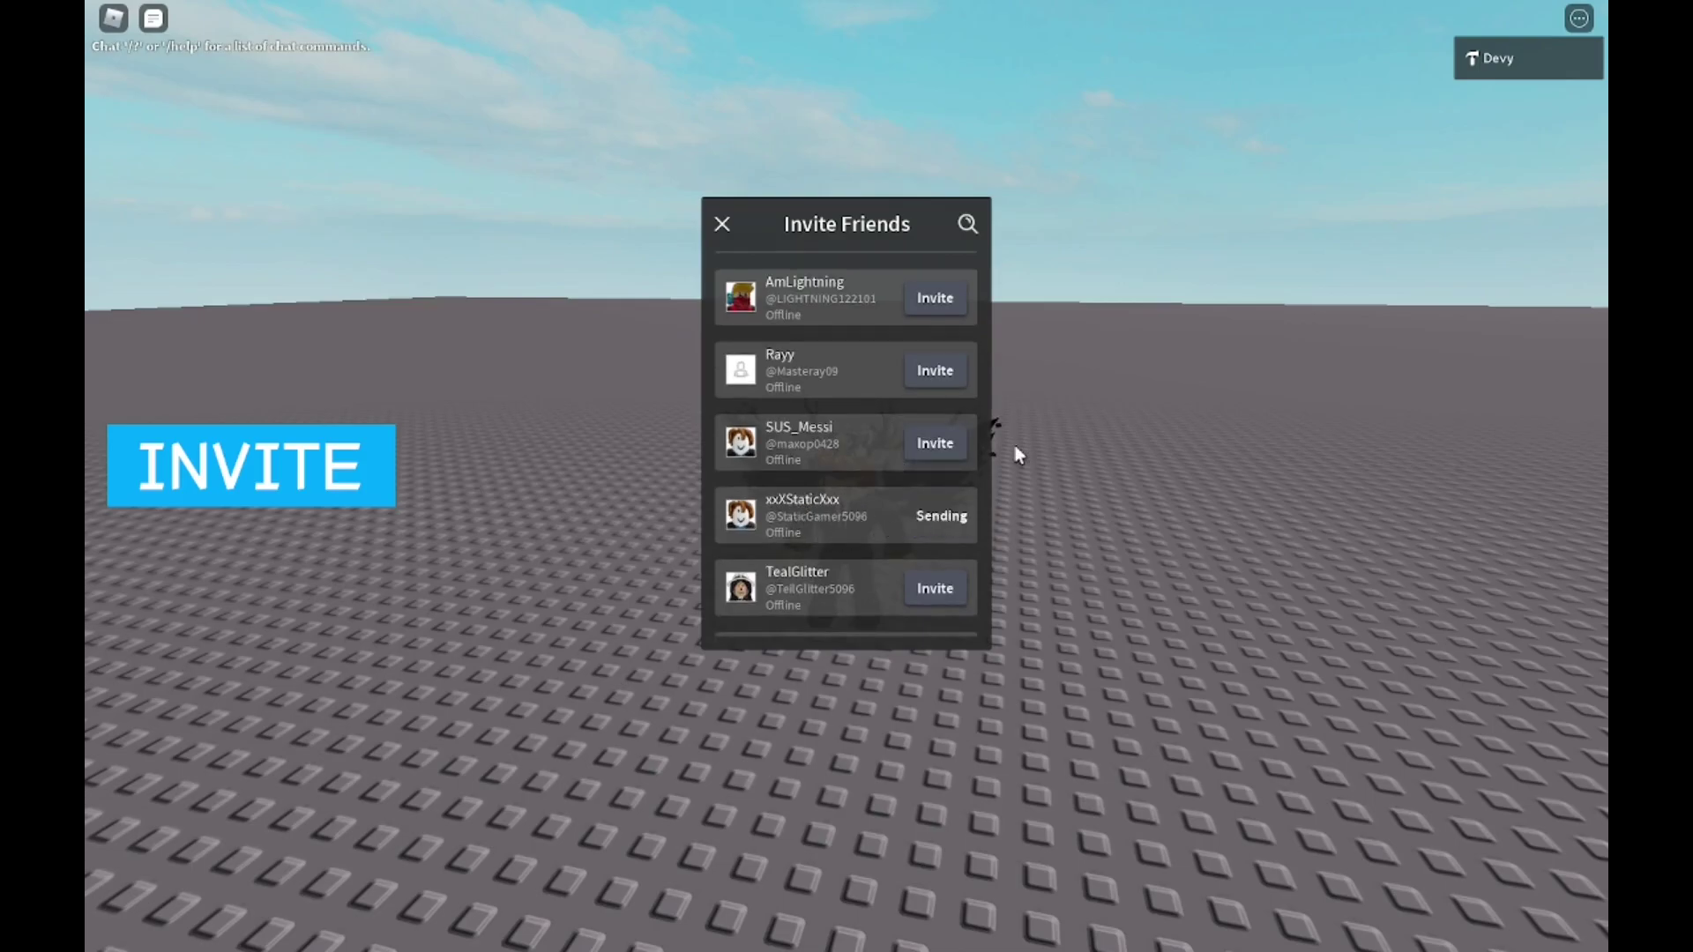
pyautogui.click(720, 224)
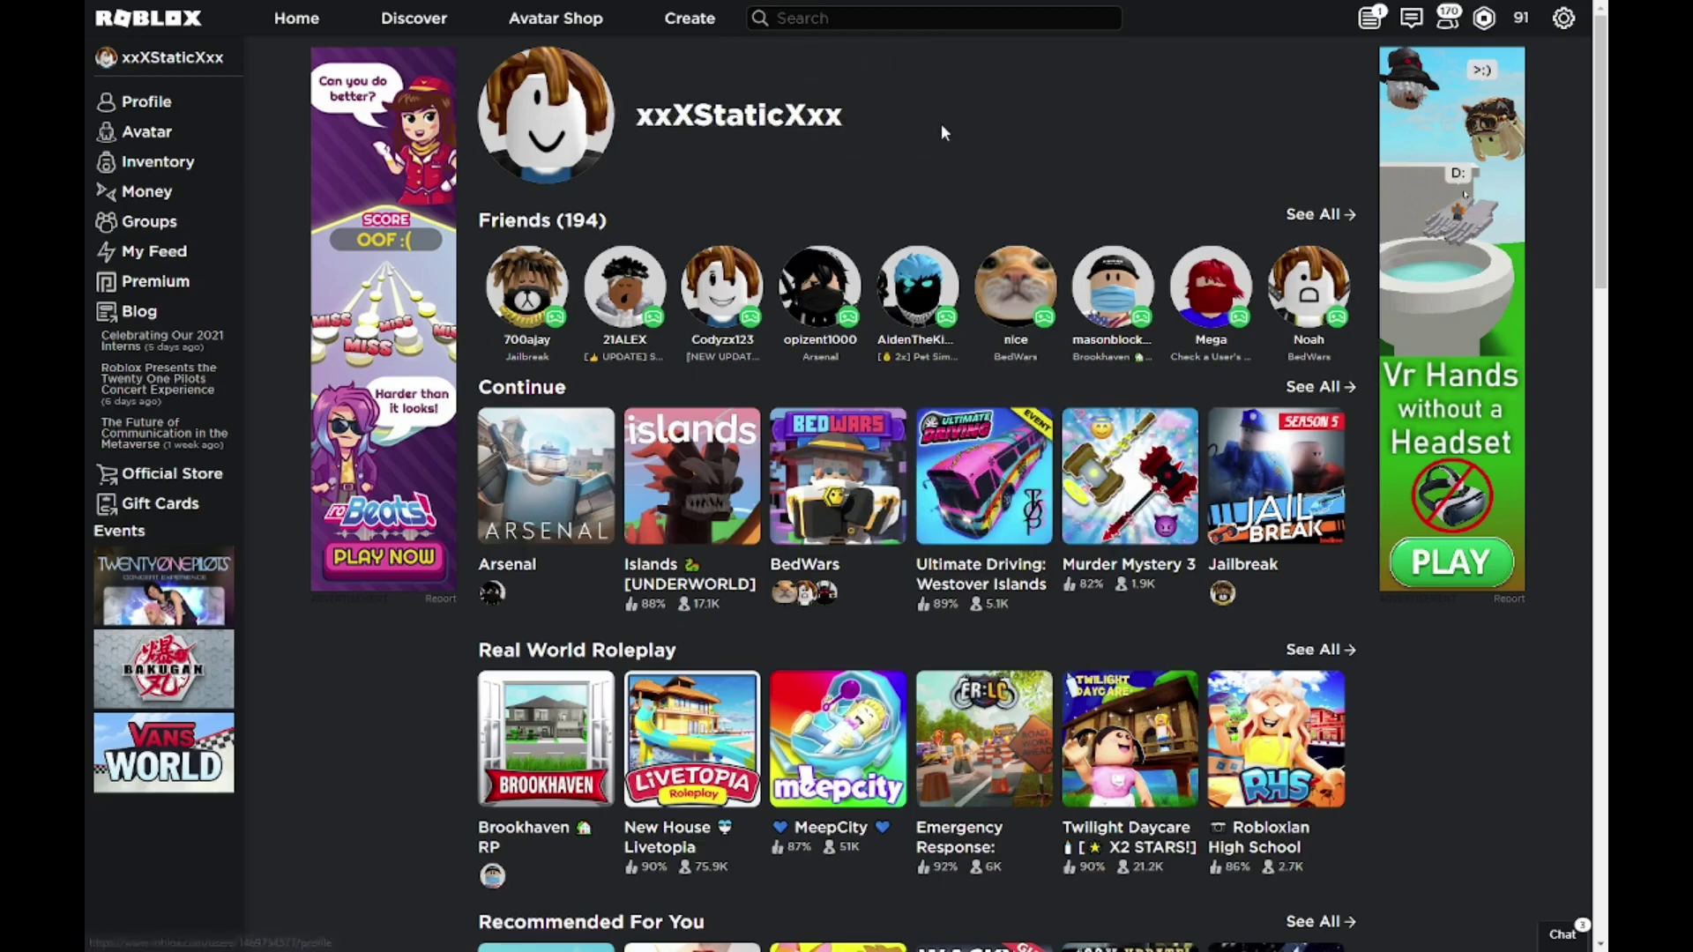
# Step: Open Chat and the top conversation to see the 'Come join me in Invite Video Test' invite
pyautogui.click(1031, 277)
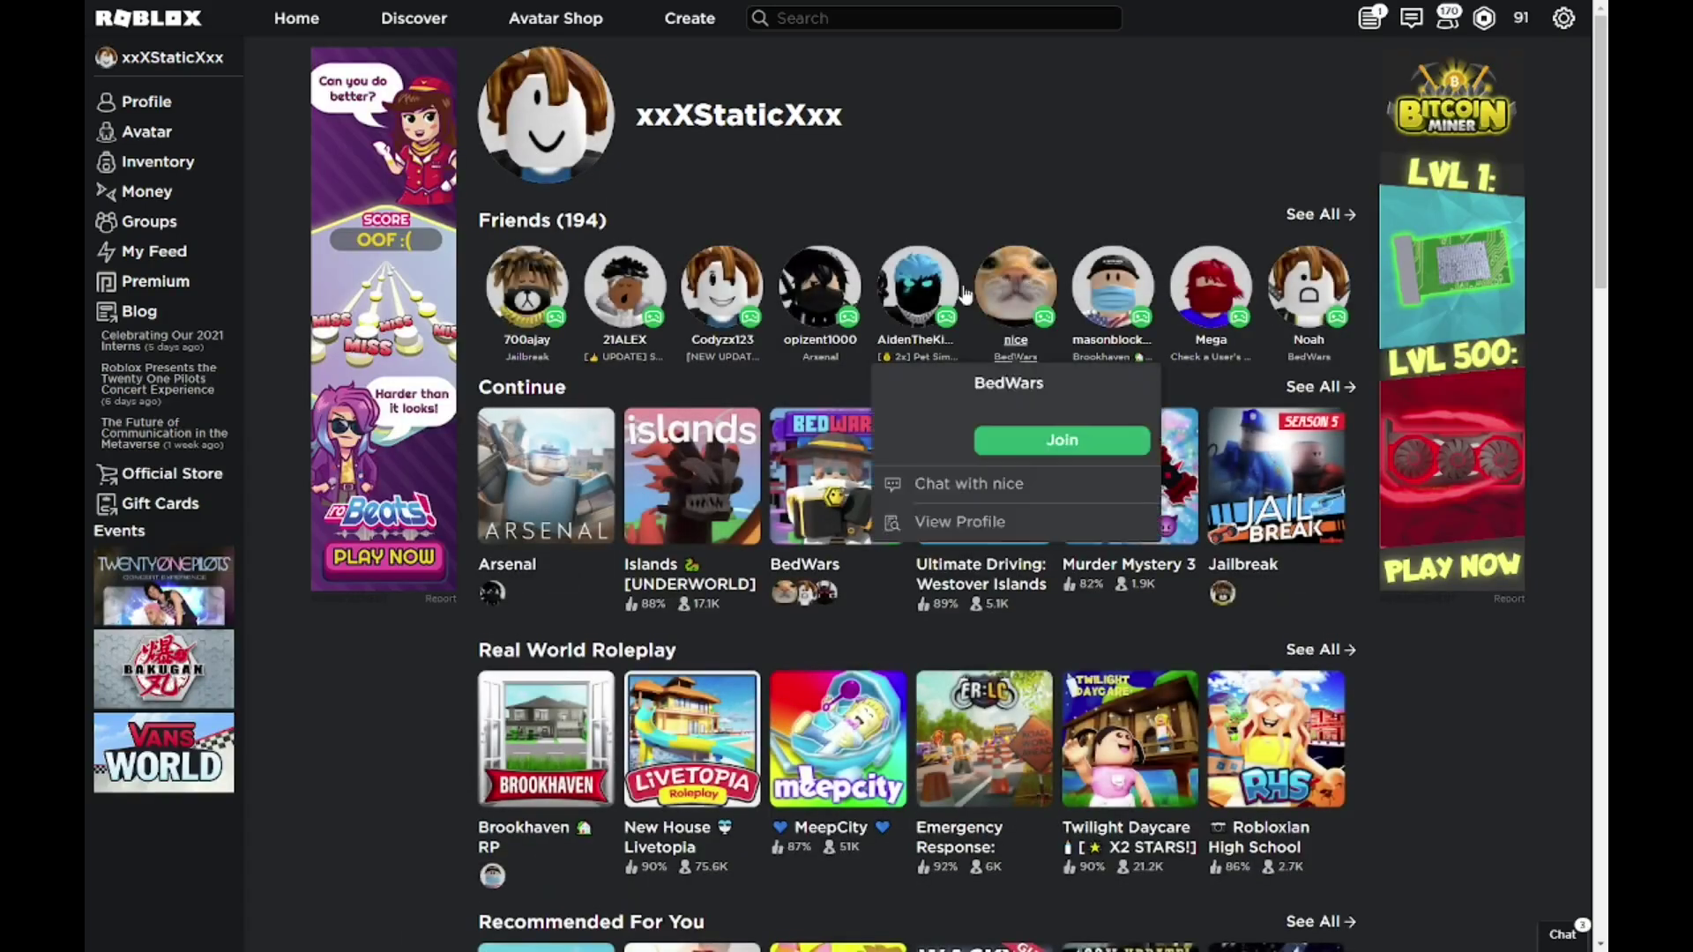
pyautogui.moveTo(600, 207); pyautogui.dragTo(600, 216)
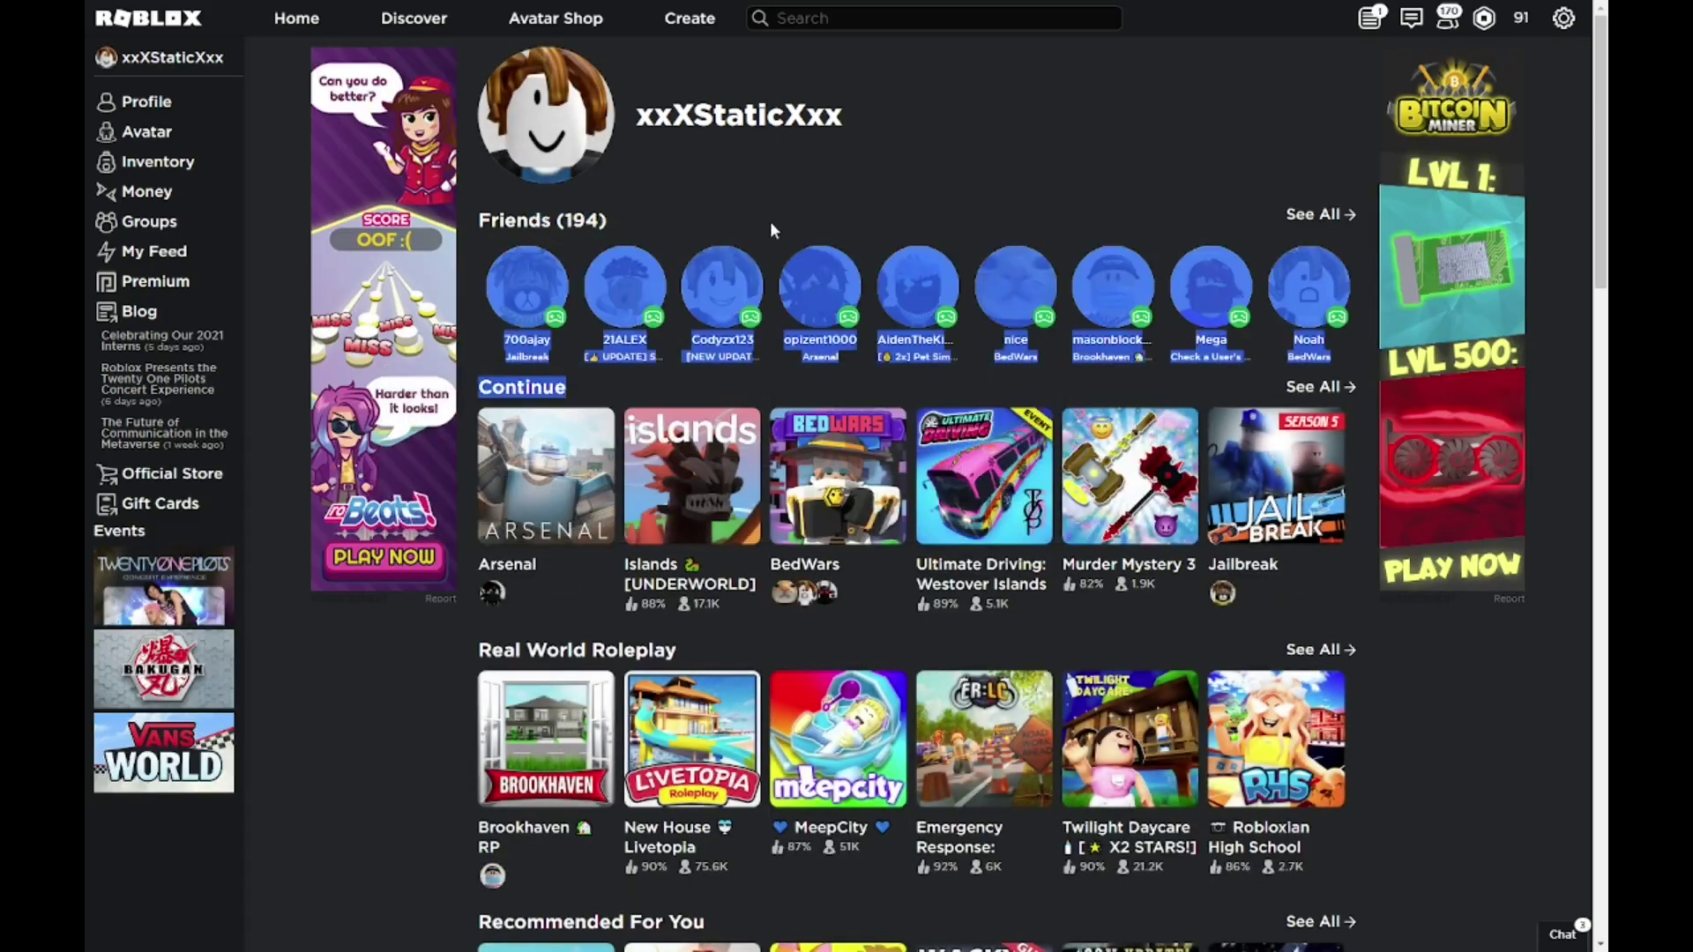
pyautogui.click(864, 184)
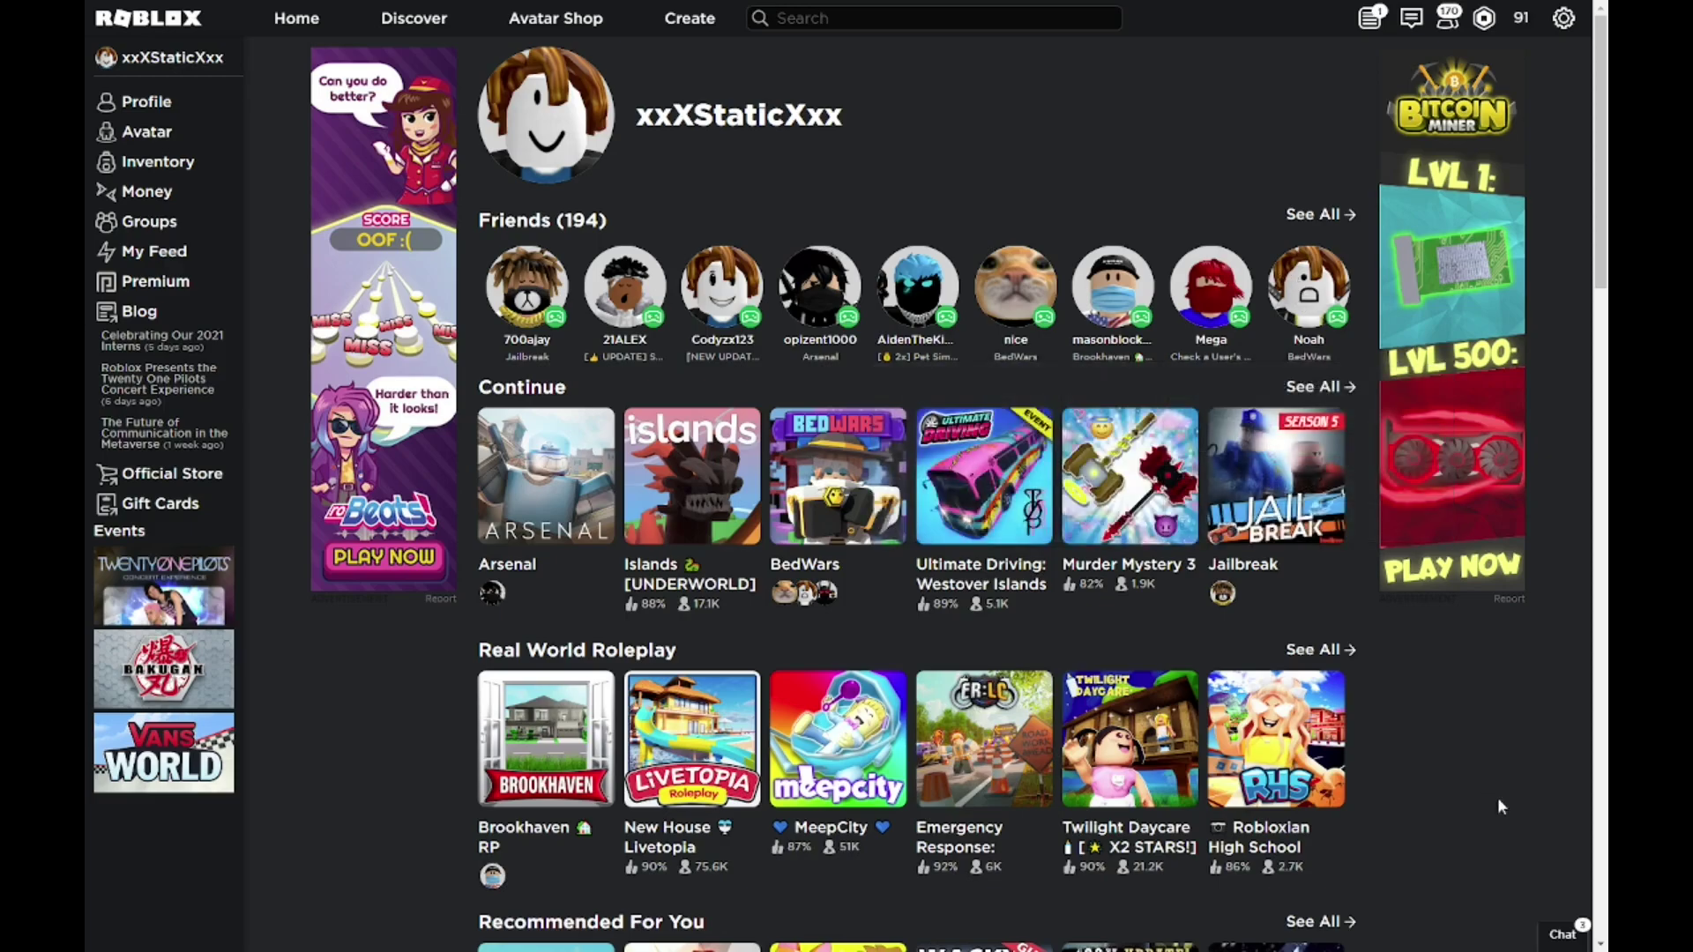
pyautogui.click(1558, 934)
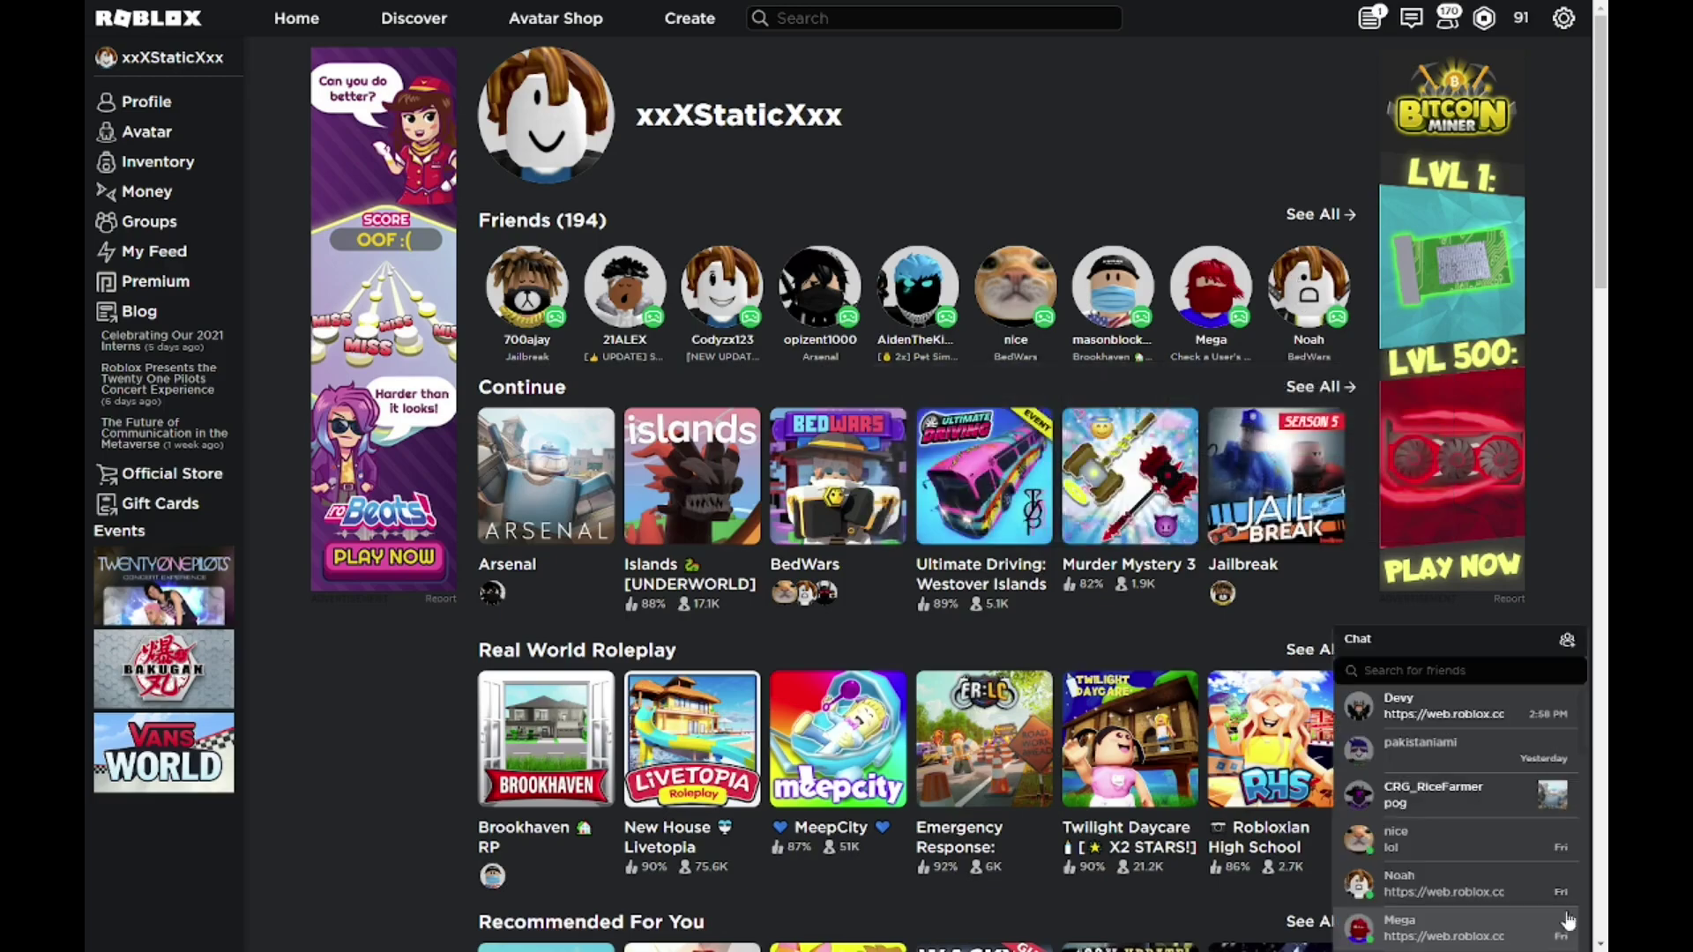
pyautogui.click(1439, 710)
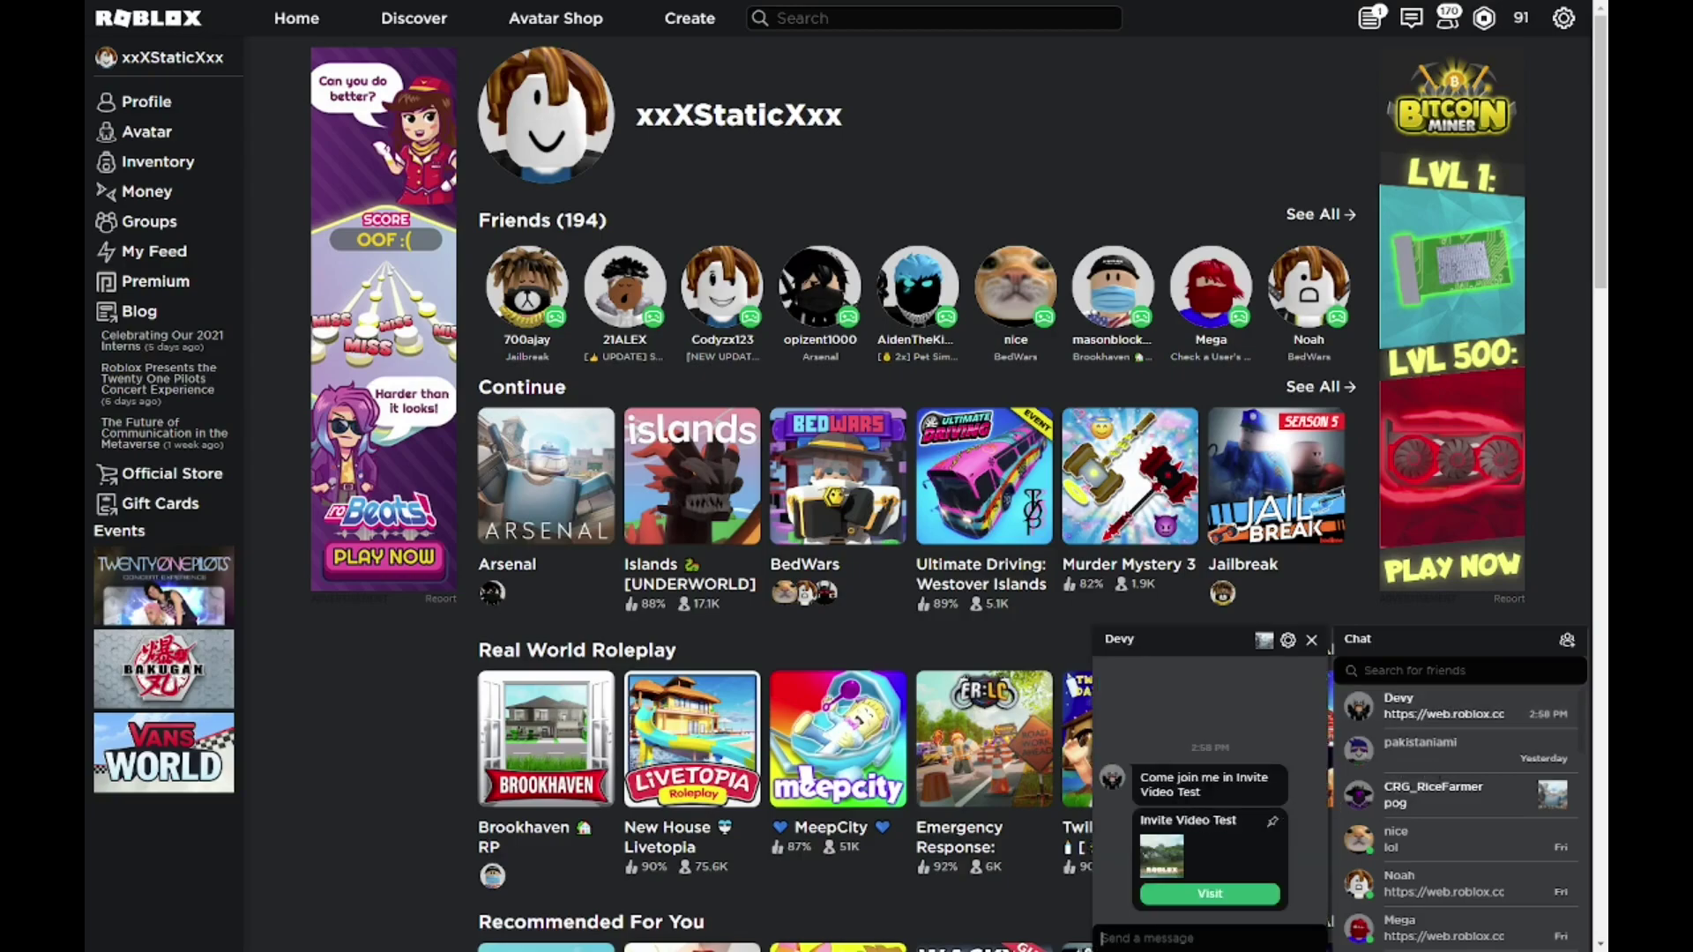